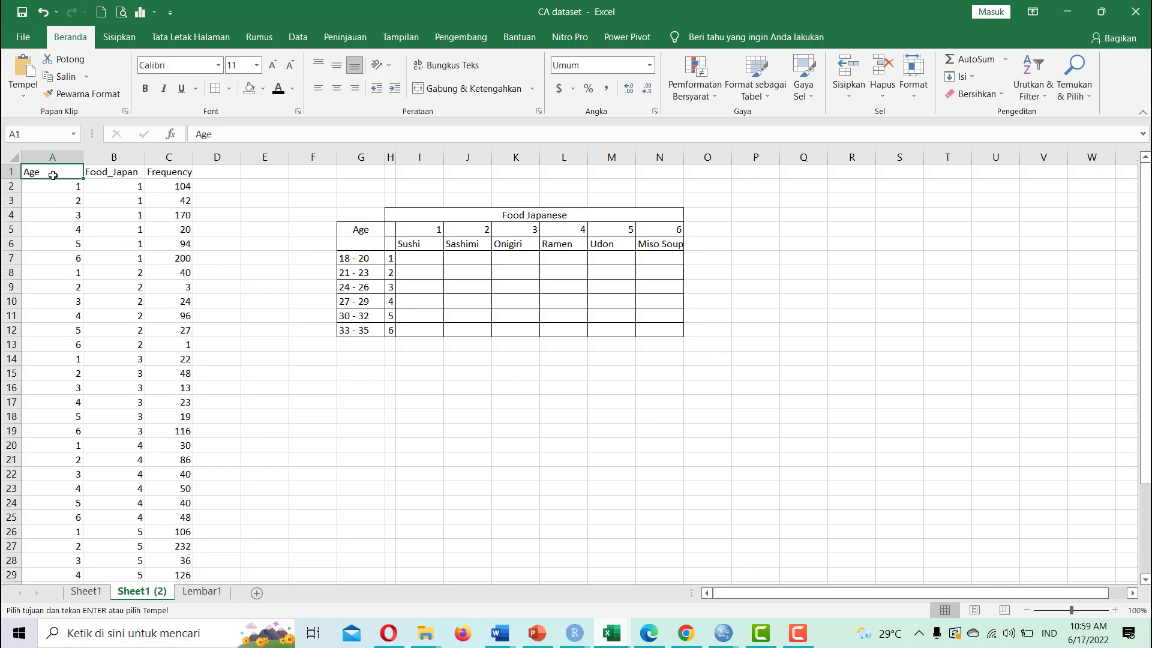
Step: Copy the Age, Food_Japan and Frequency data in A1:C37, including the header row
drag(54, 173, 185, 545)
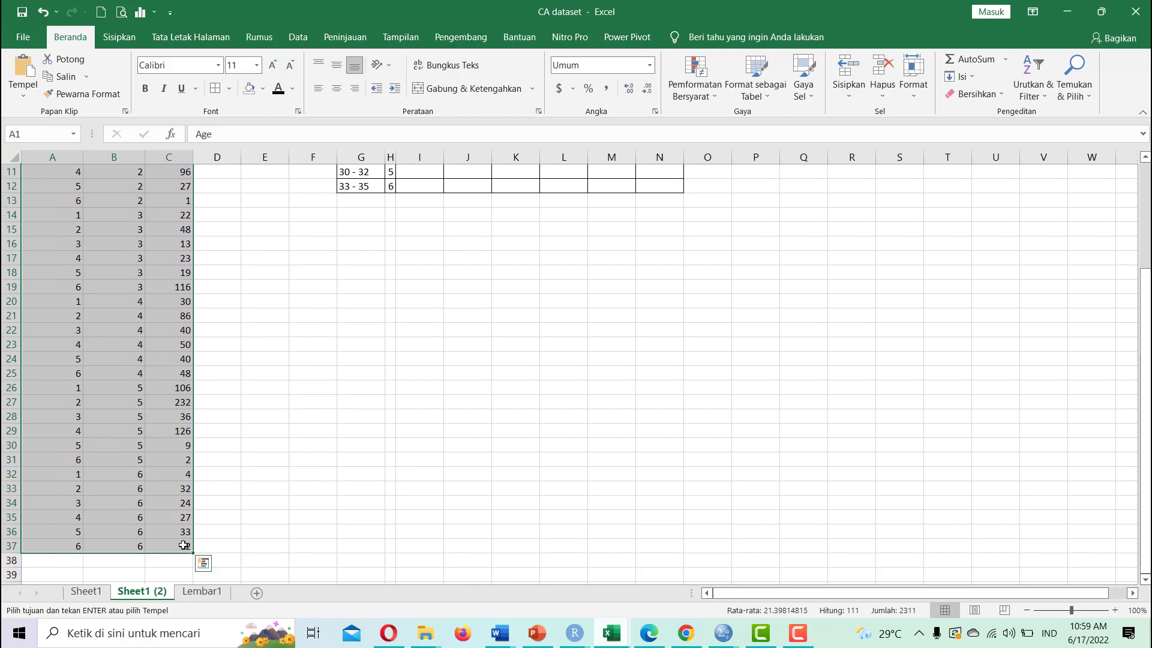
click(63, 76)
scroll(421, 205, up, 4)
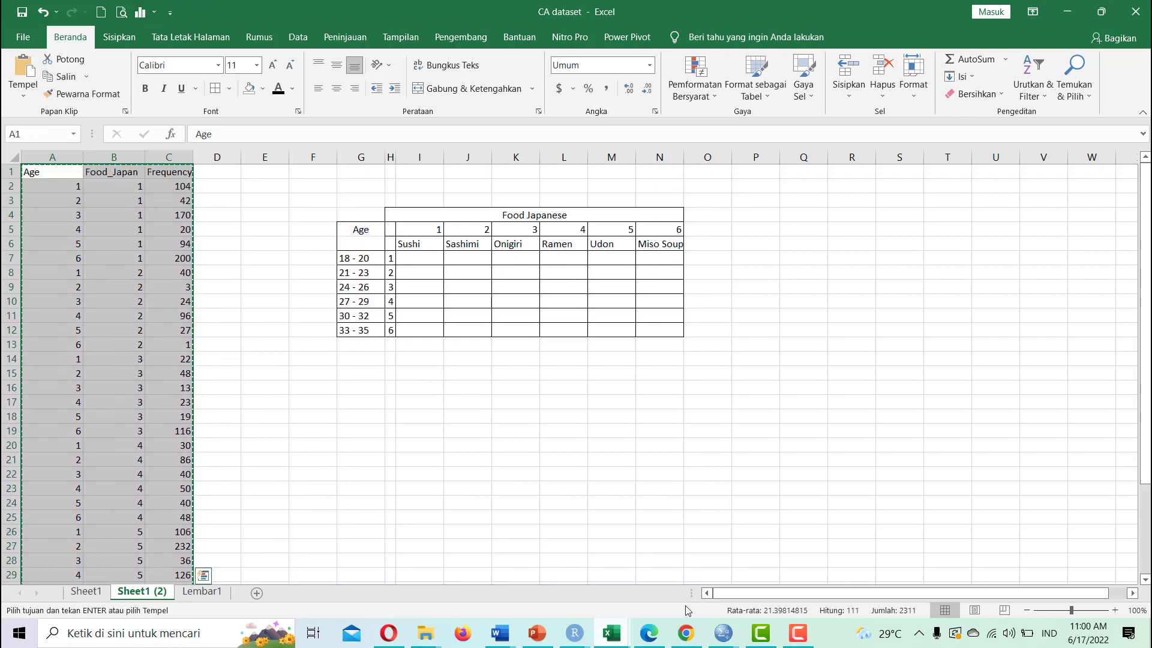
Step: Switch to the empty SPSS dataset, paste the copied data with variable names, and widen the Food_Japan and Frequency columns
mouse_move(723, 633)
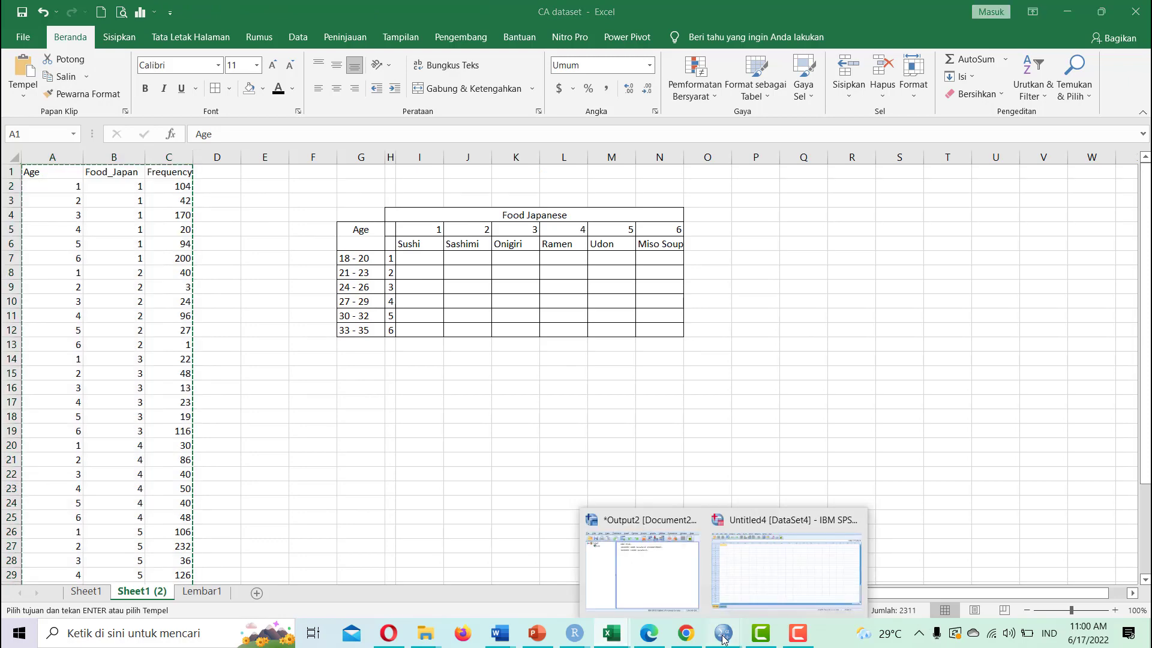
click(797, 593)
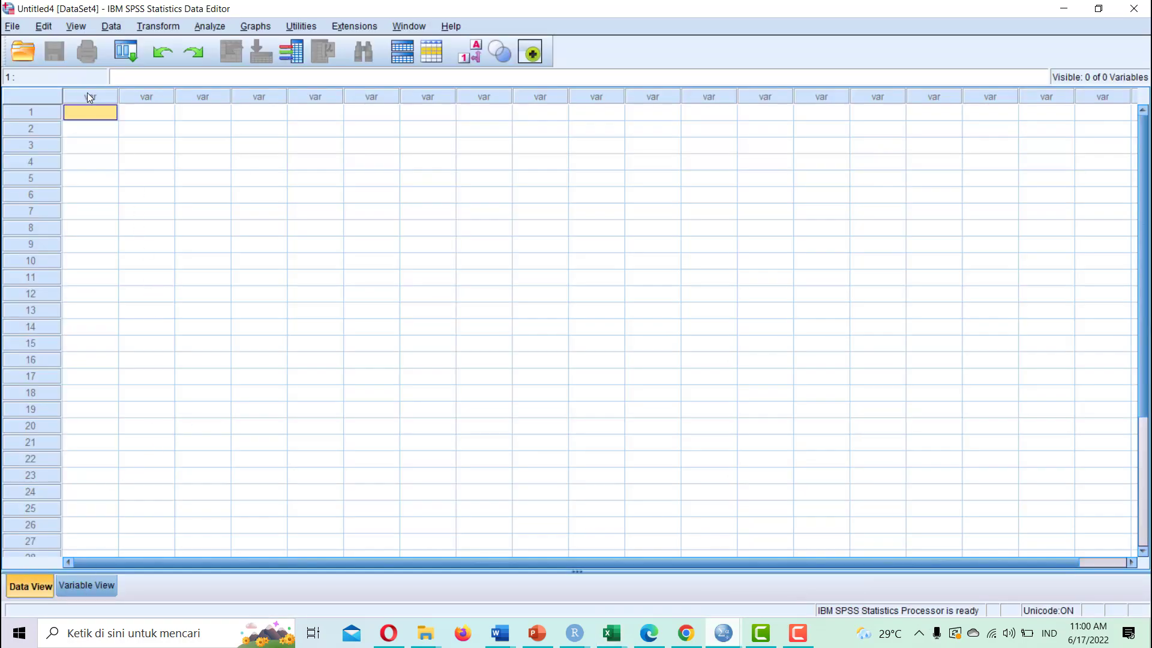
right_click(94, 113)
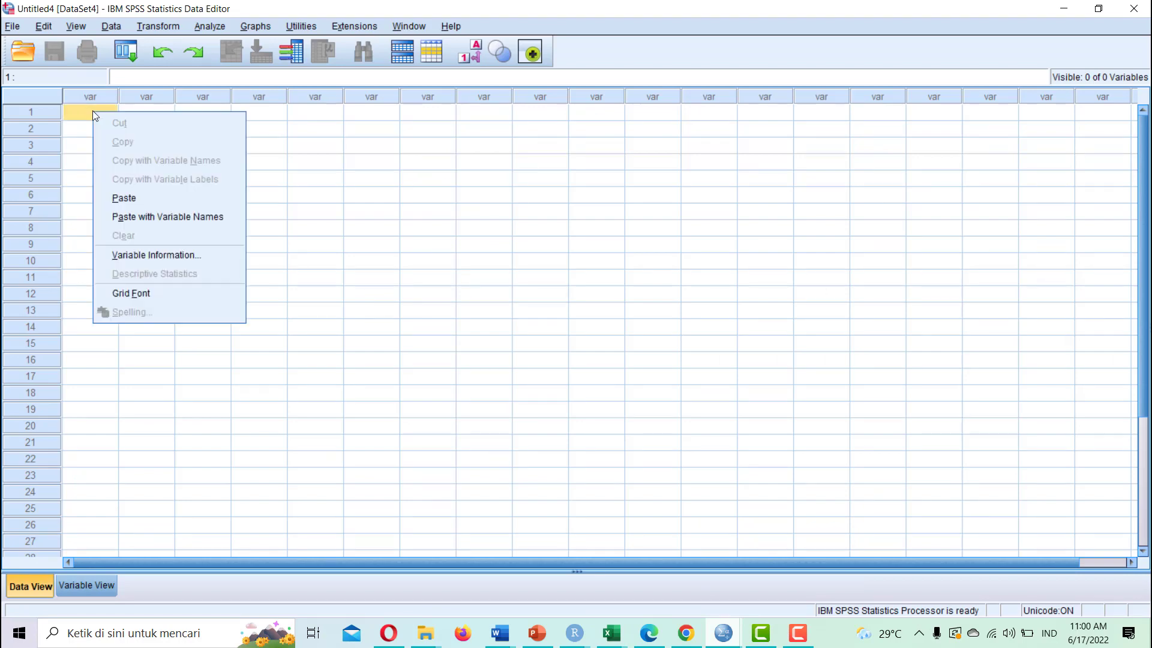
click(157, 216)
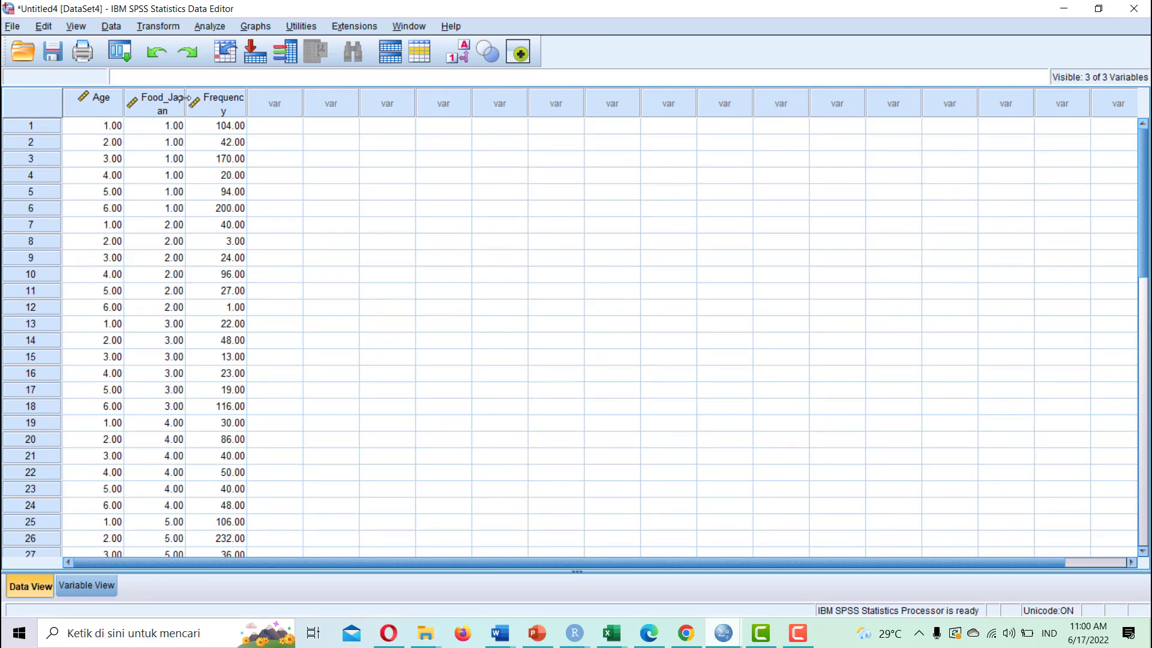
drag(183, 98, 301, 97)
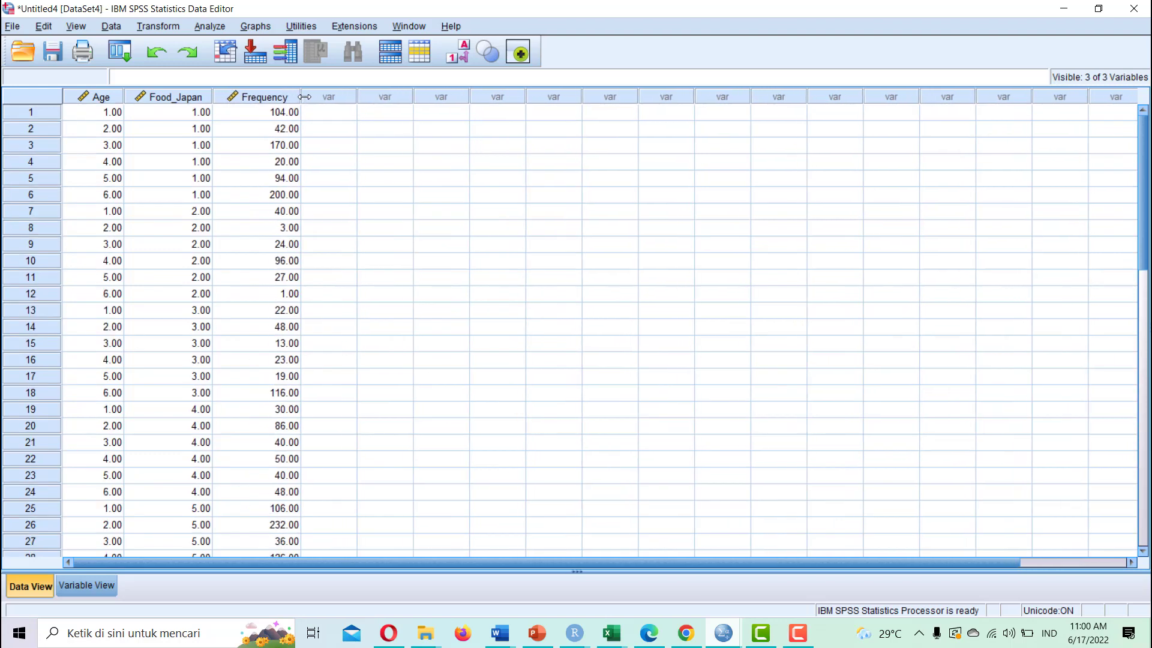
Step: Open the value labels of the Age variable and add value 1 with the label "18 - 20"
click(89, 584)
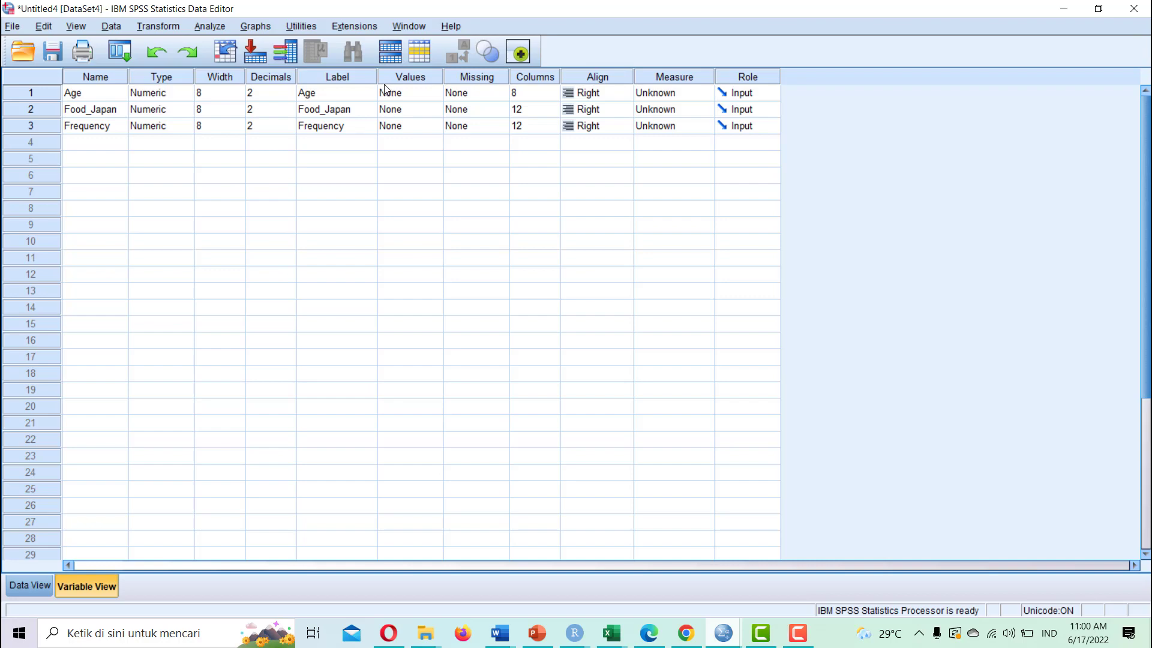
double_click(435, 96)
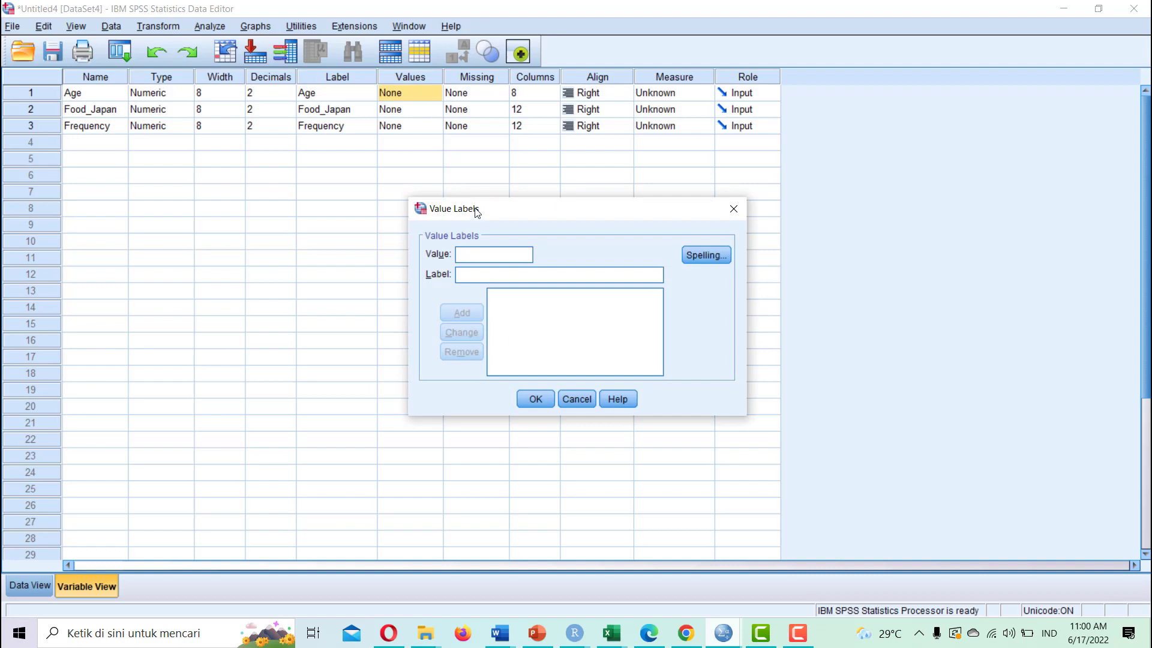
drag(474, 210, 296, 155)
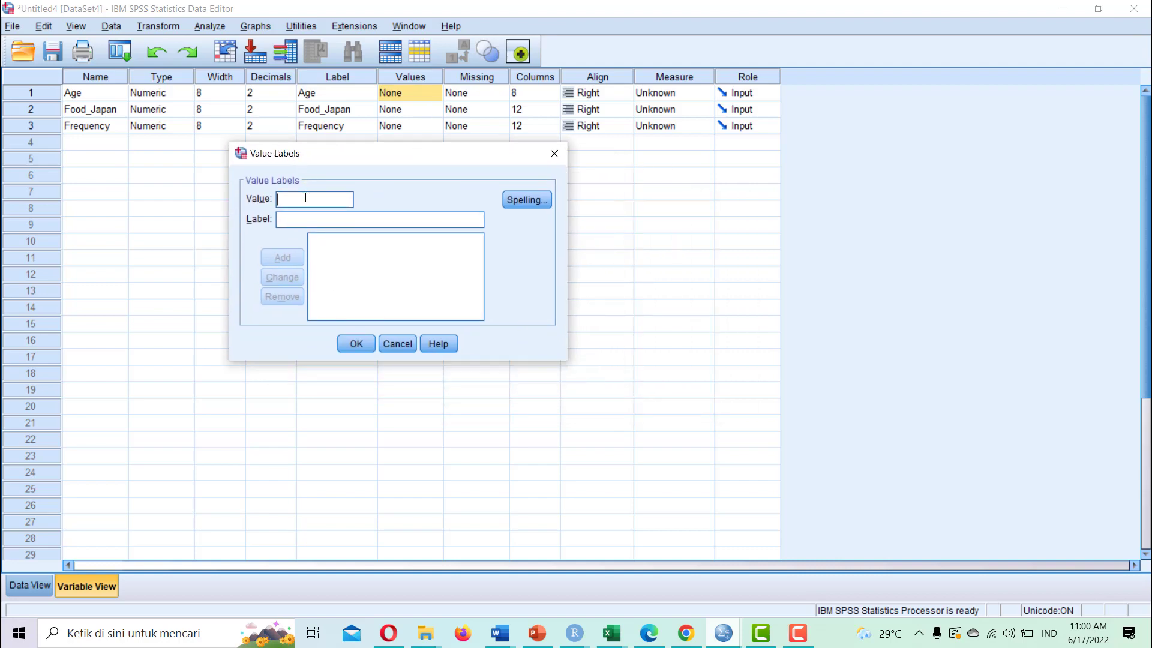
text(1)
click(303, 212)
text(18)
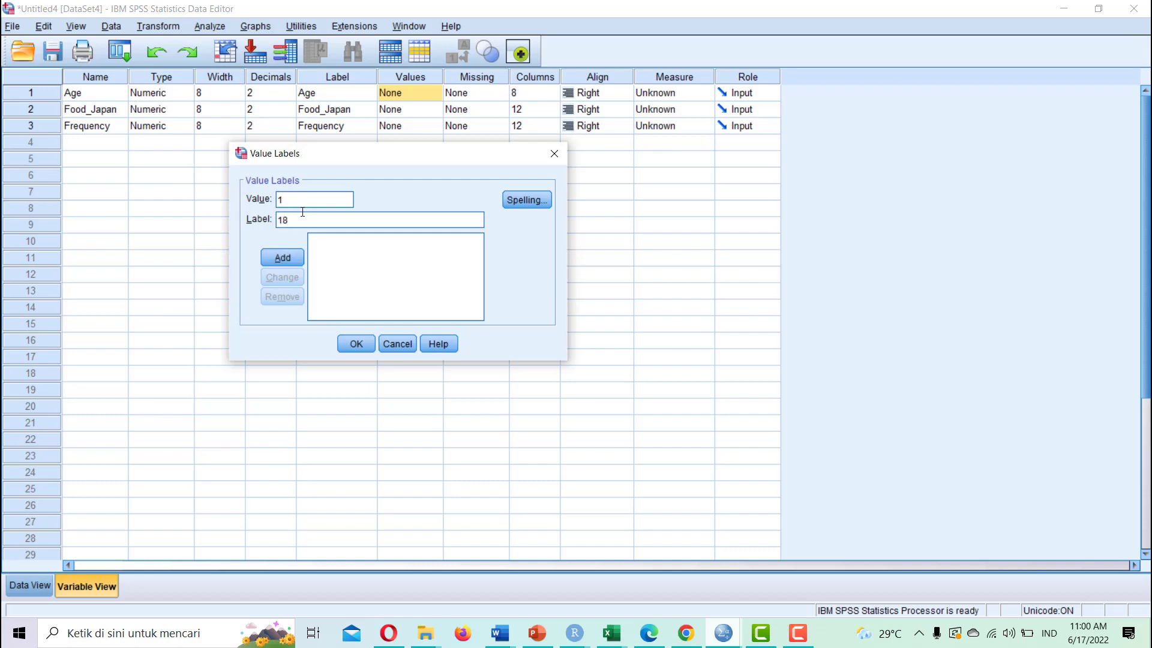
text( - 20)
click(281, 263)
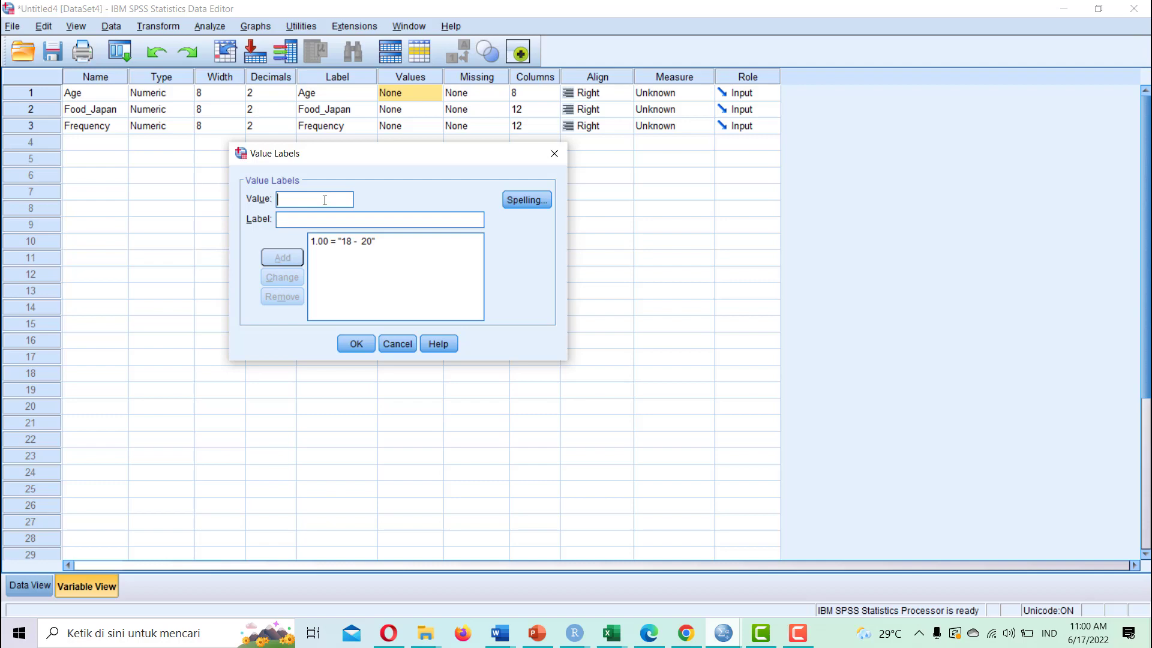
Step: Add Age value 2 with the label "21 - 23"
text(2)
click(319, 218)
text(21)
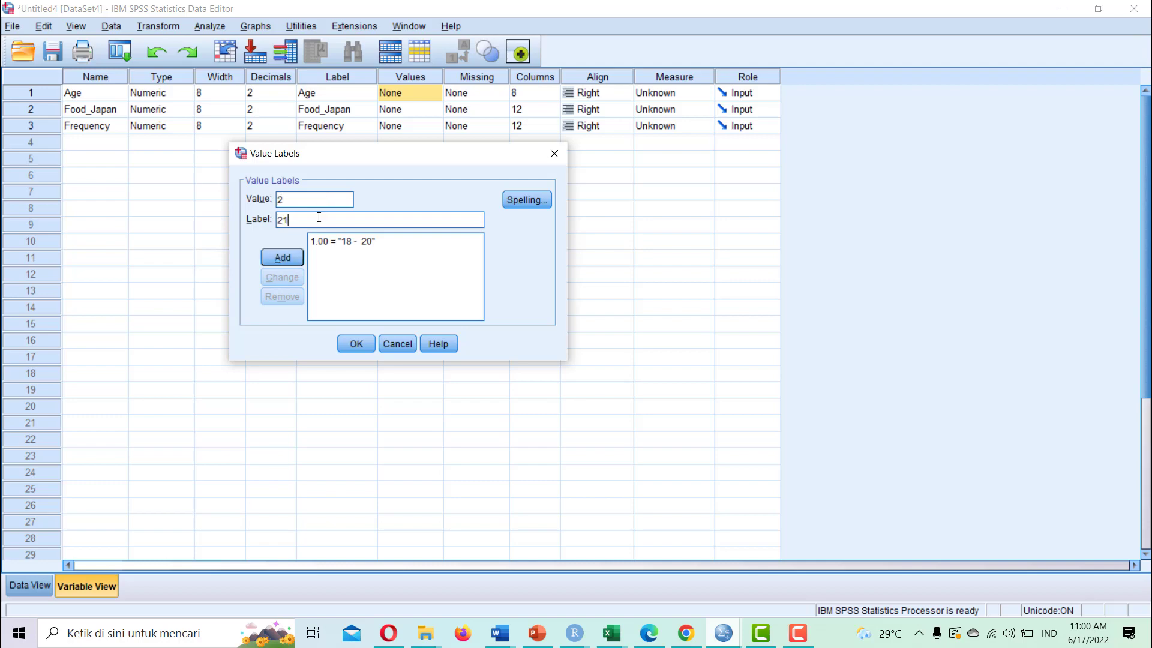
text( - 23)
click(284, 258)
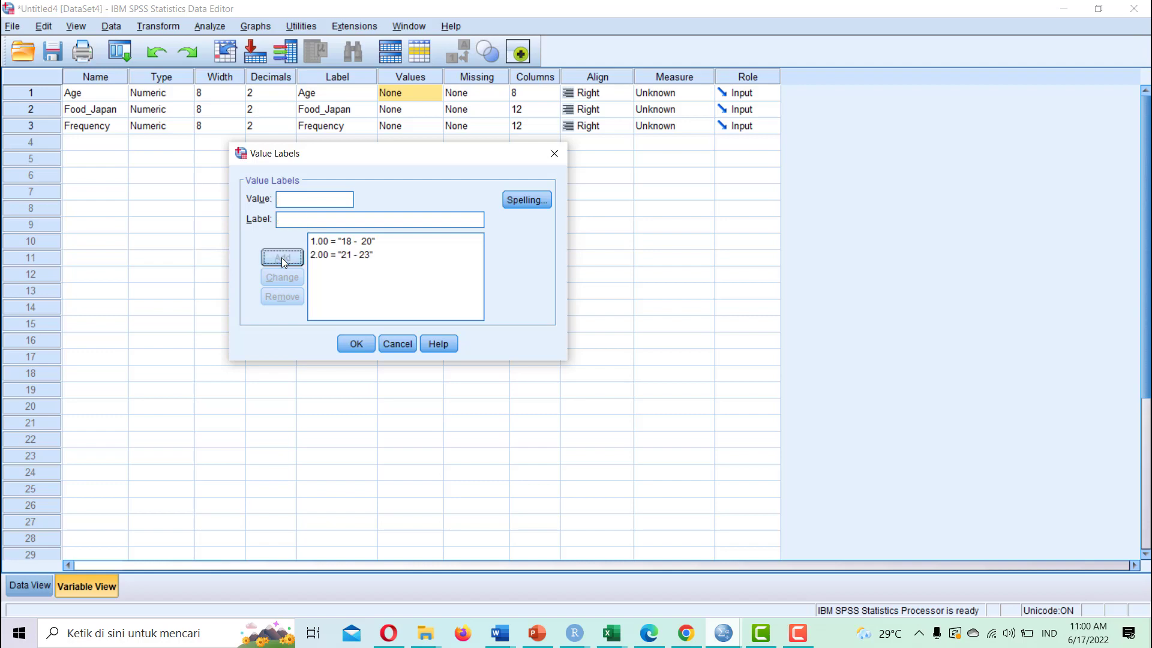
Step: Add the Age value labels 3 = "24 - 26" and 4 = "27 - 29"
text(3)
click(288, 221)
text(24 - 26)
click(298, 258)
text(4)
click(302, 219)
text(27 - 29)
click(296, 258)
Step: Add Age value 5 with the label "30 - 33"
text(5)
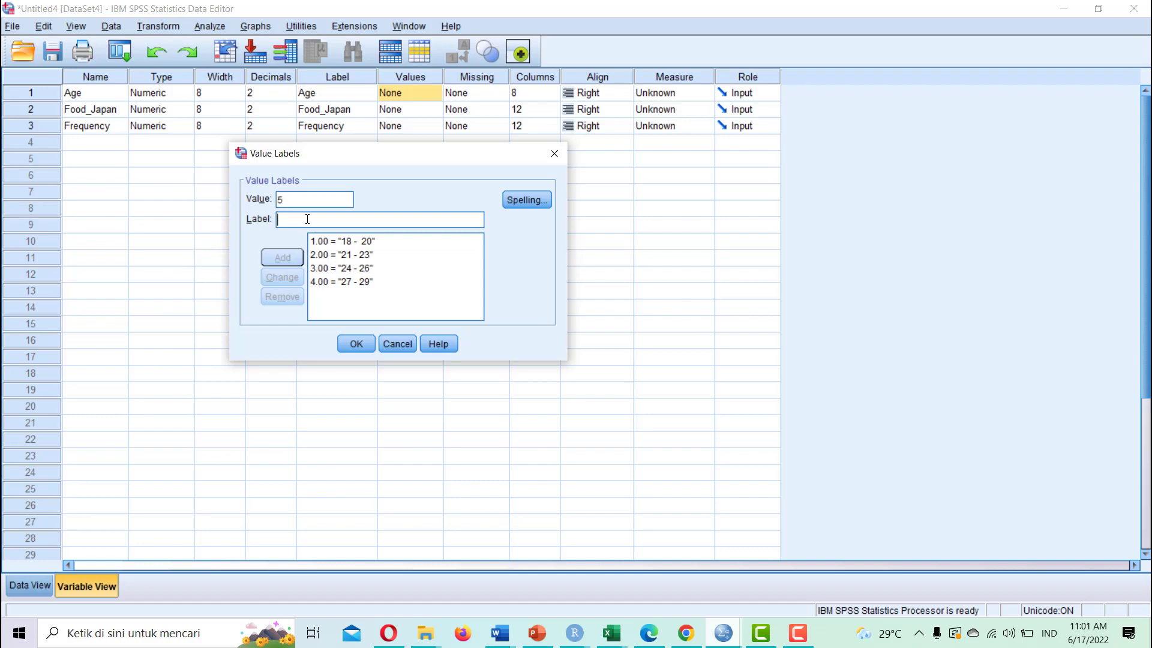
text(30 -)
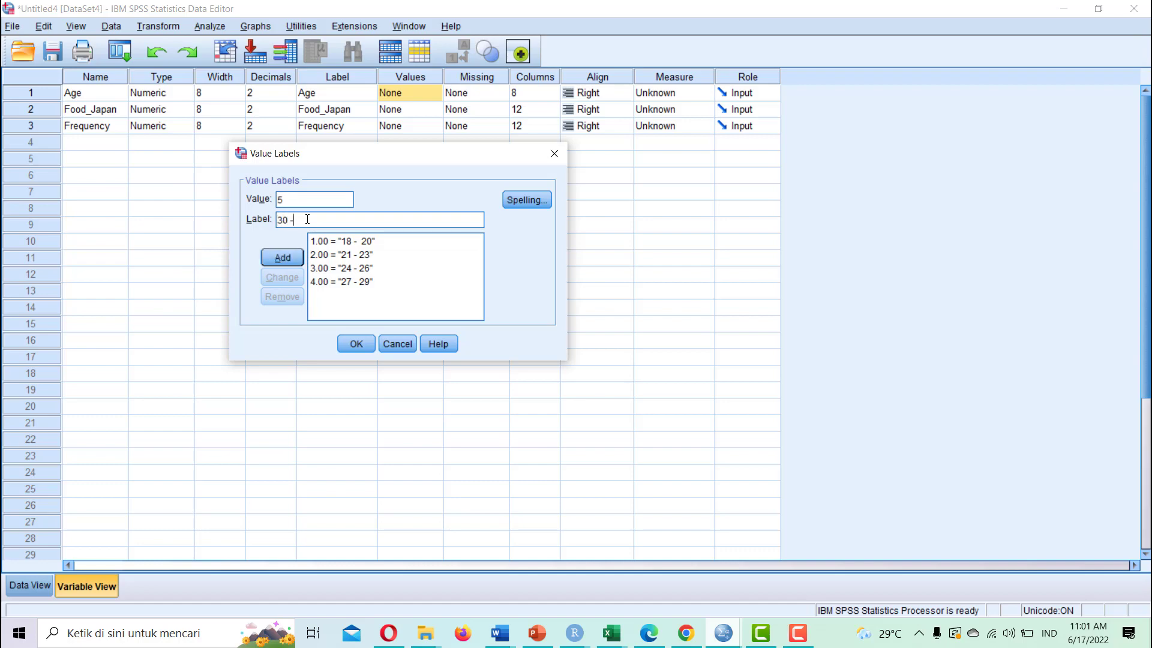
text( 31)
key(BackSpace)
text(3)
click(291, 258)
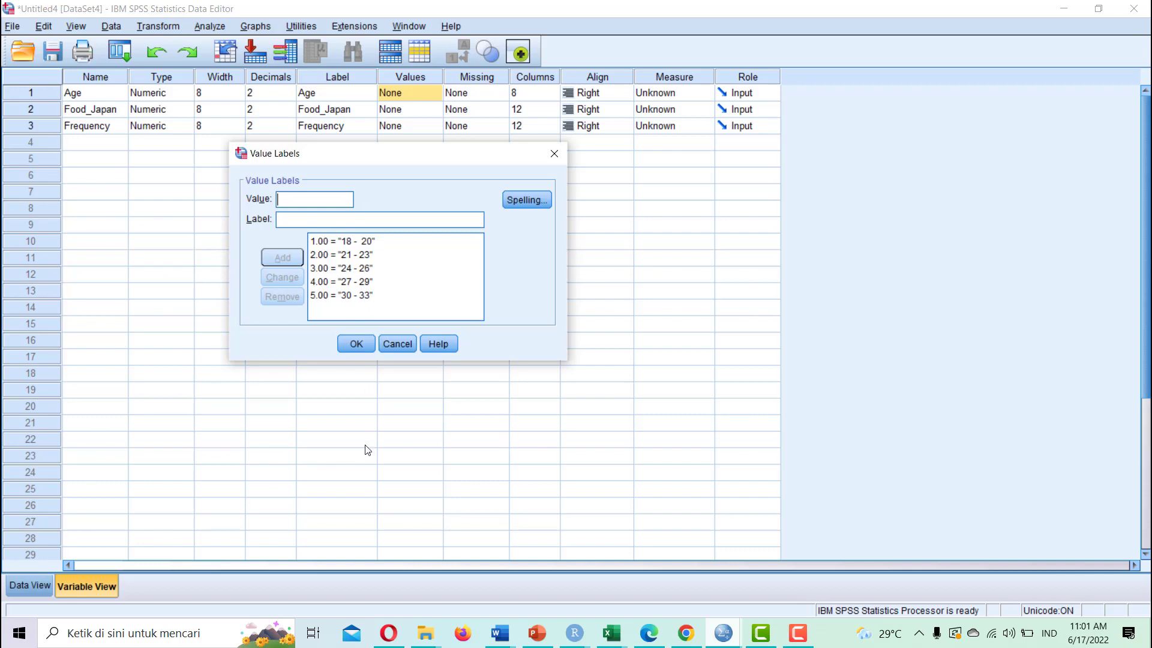
Step: Check the age ranges in the CA dataset workbook in Excel, and change the SPSS label of Age value 5 to "30 - 32"
click(610, 633)
click(768, 597)
key(ctrl+a)
key(ctrl+c)
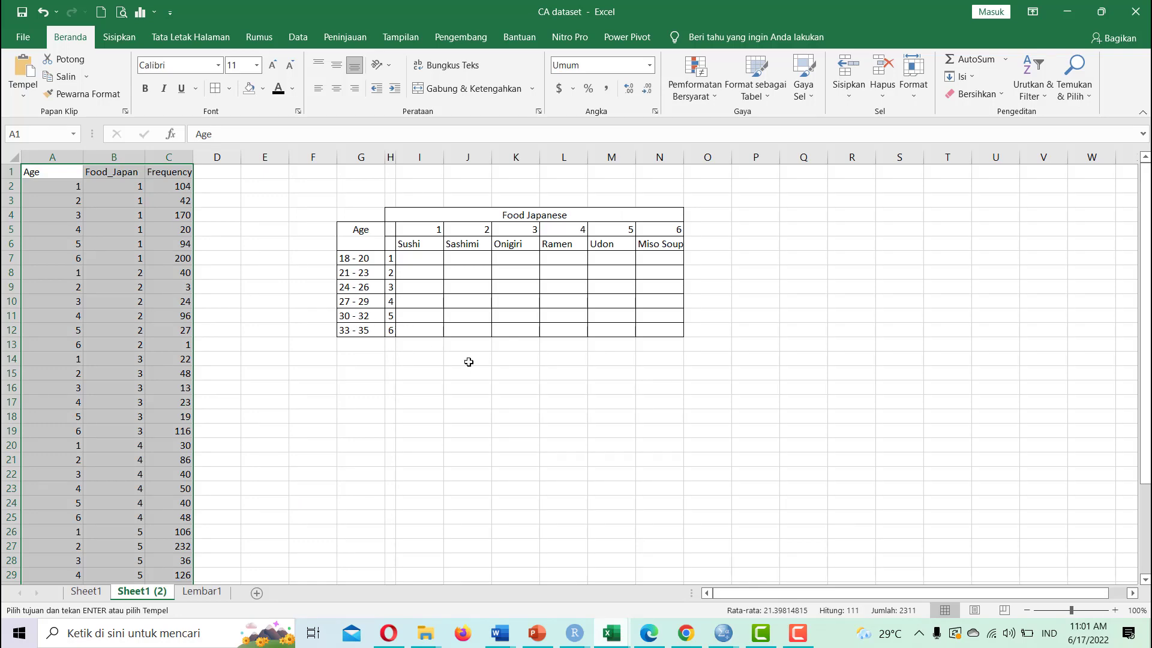
click(722, 632)
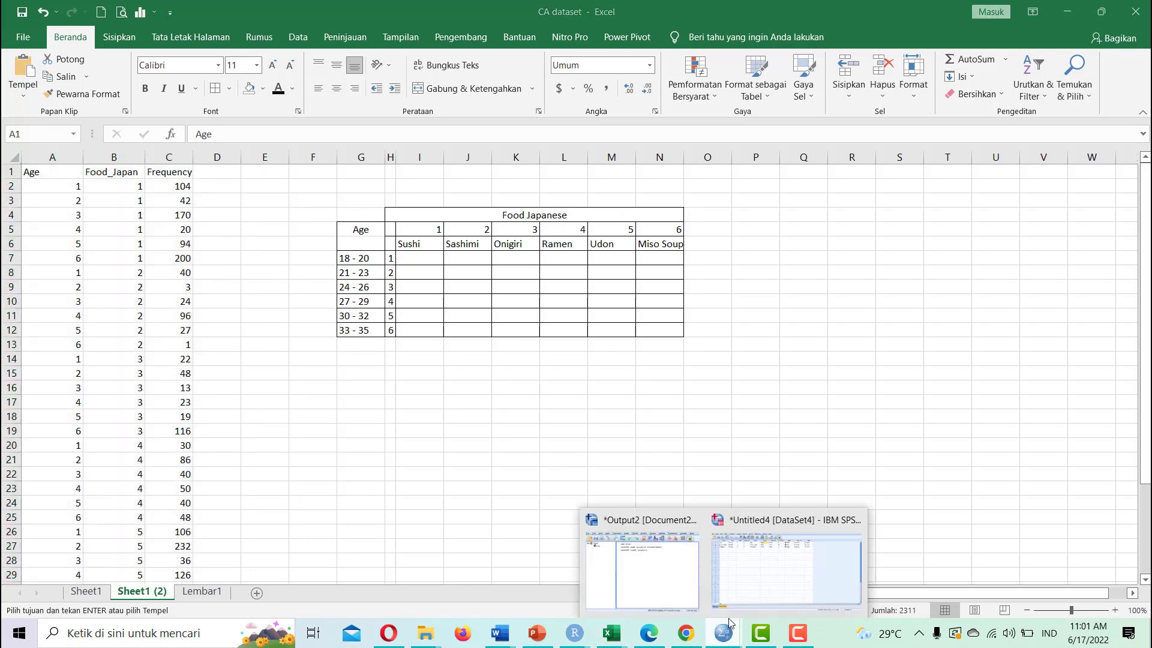
click(785, 590)
click(348, 296)
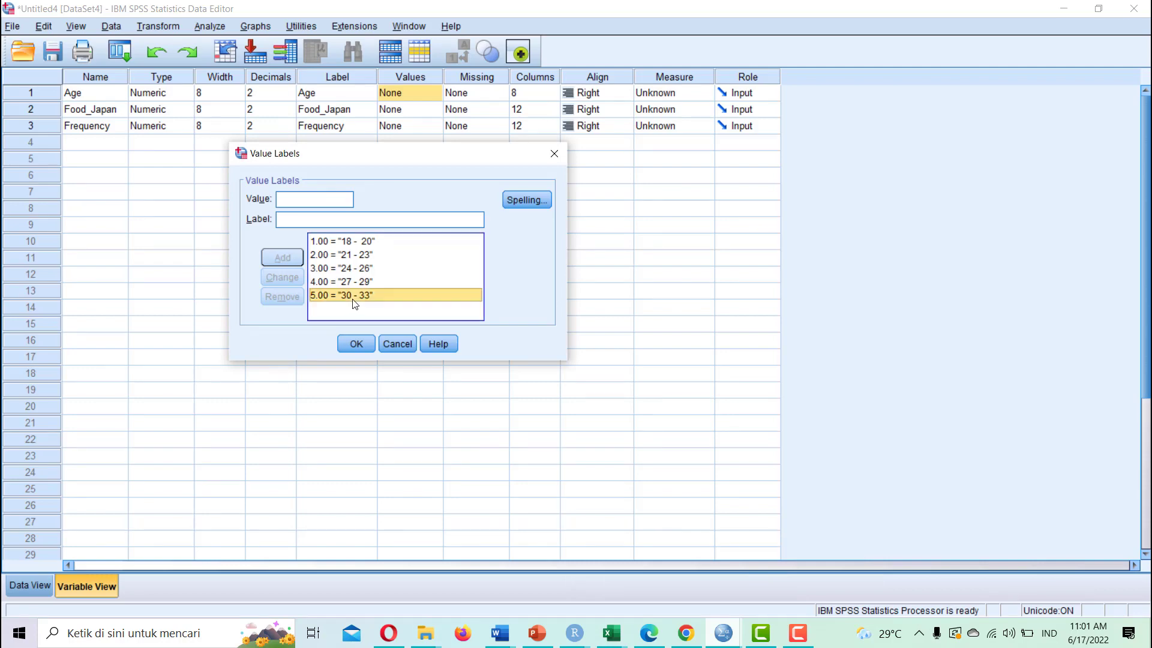
click(332, 221)
key(BackSpace)
text(2)
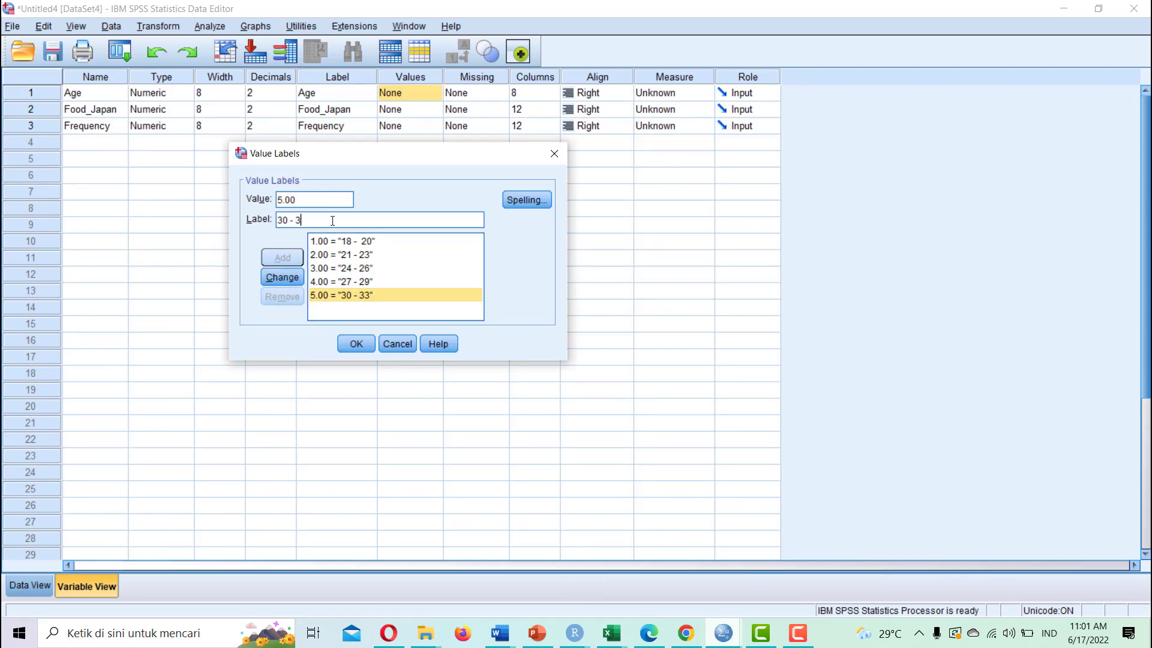
click(289, 276)
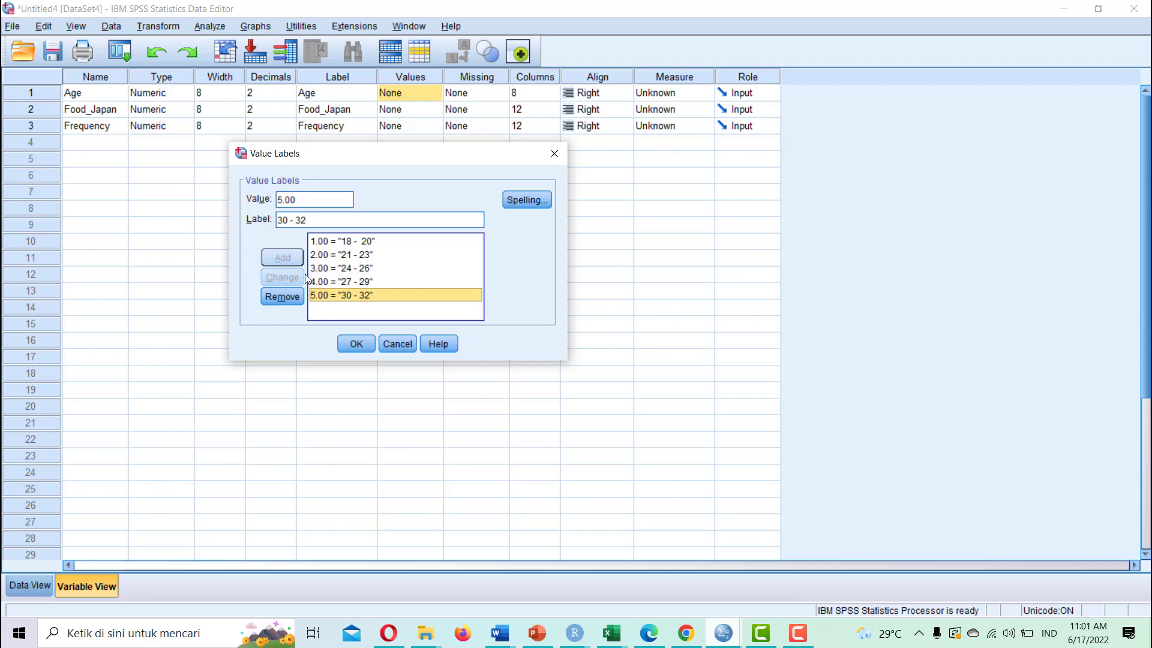
Step: Add Age value 6 with the label "33 - 35"
click(309, 199)
drag(306, 199, 237, 192)
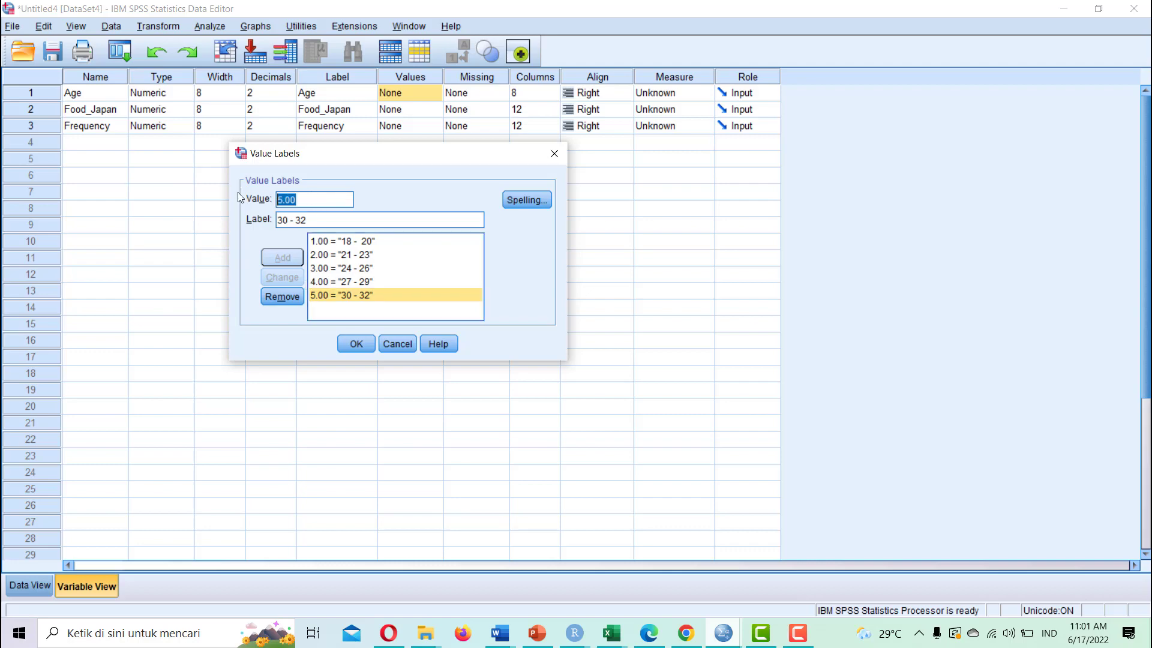
text(6)
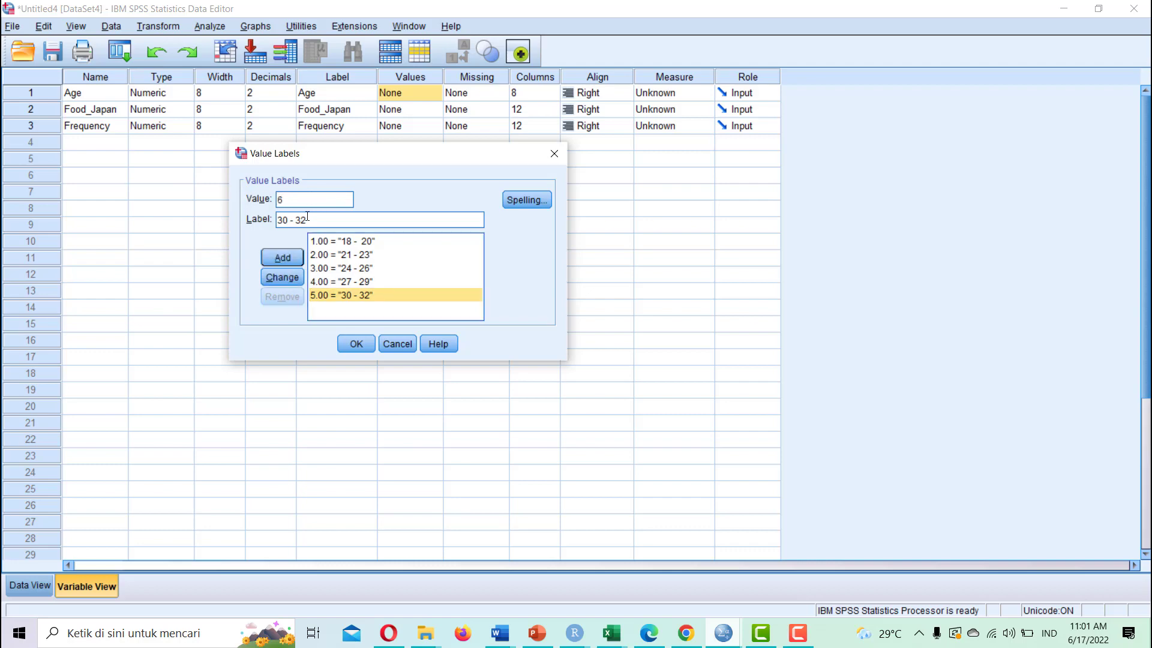
click(283, 218)
key(Delete)
text(4)
key(BackSpace)
text(3)
key(Right)
key(Right)
key(Right)
key(Right)
key(Right)
key(BackSpace)
text(5)
click(292, 257)
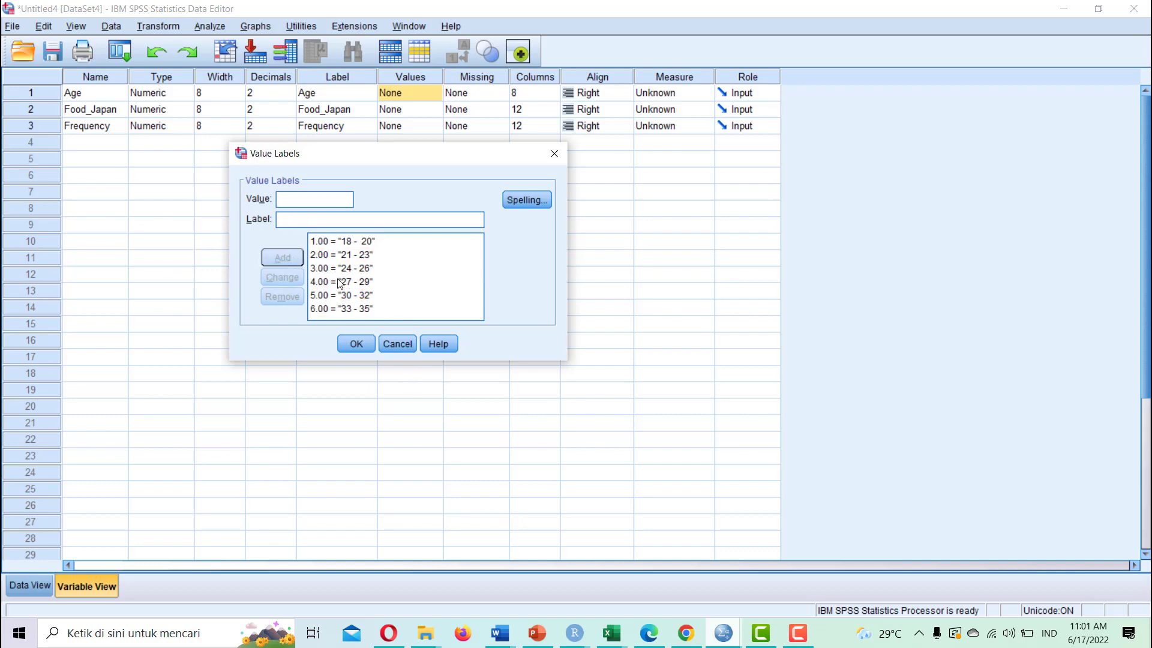
Step: Review the age and food codes in the CA dataset workbook in Excel, and apply the Age value labels in SPSS
mouse_move(611, 633)
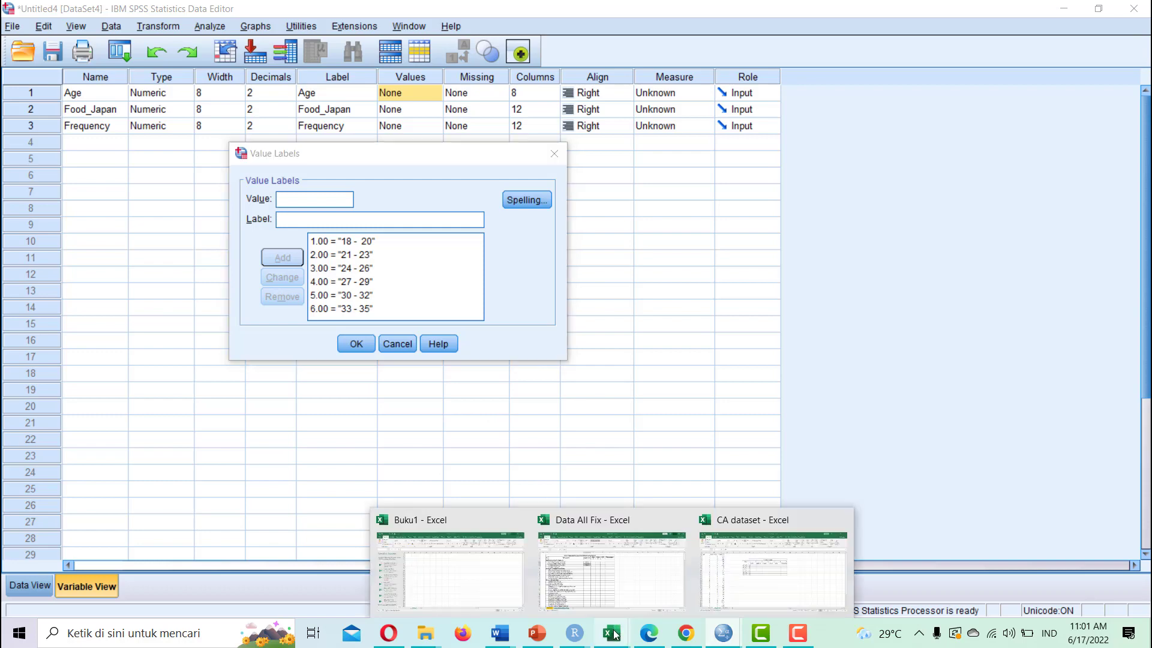
click(752, 582)
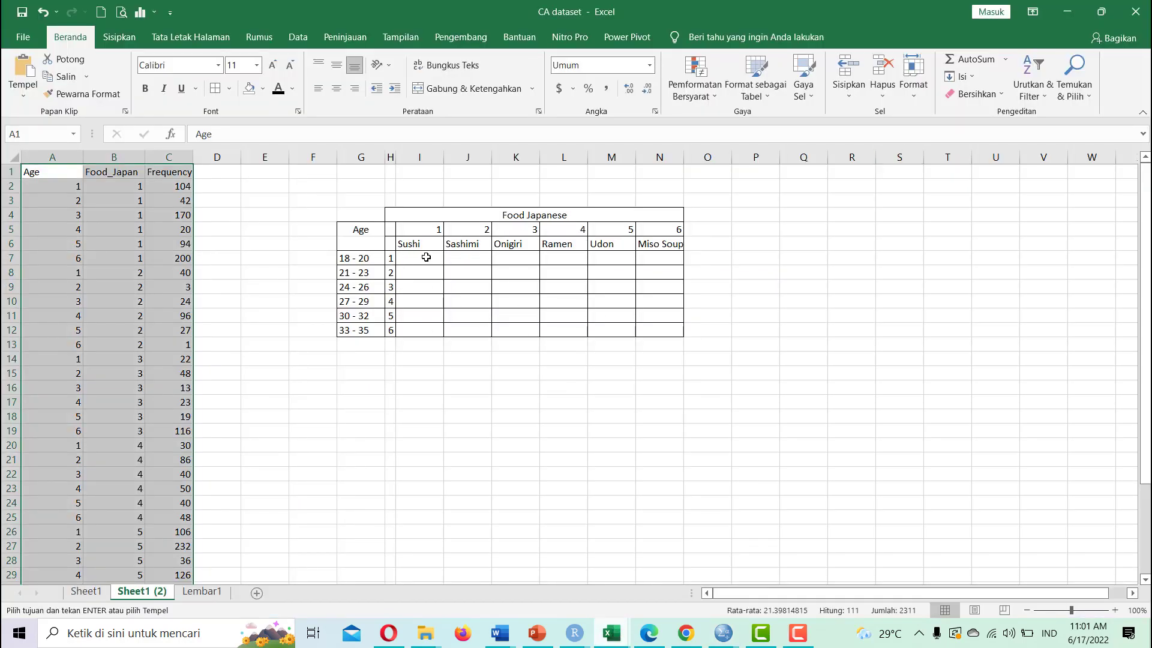
mouse_move(723, 633)
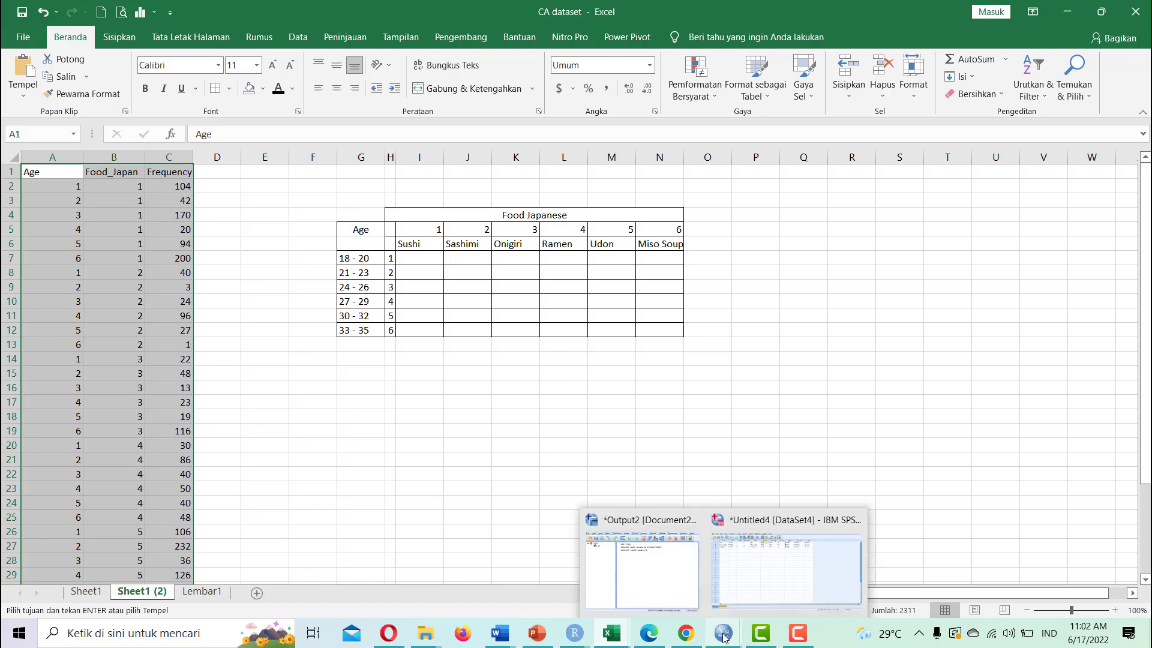
click(791, 564)
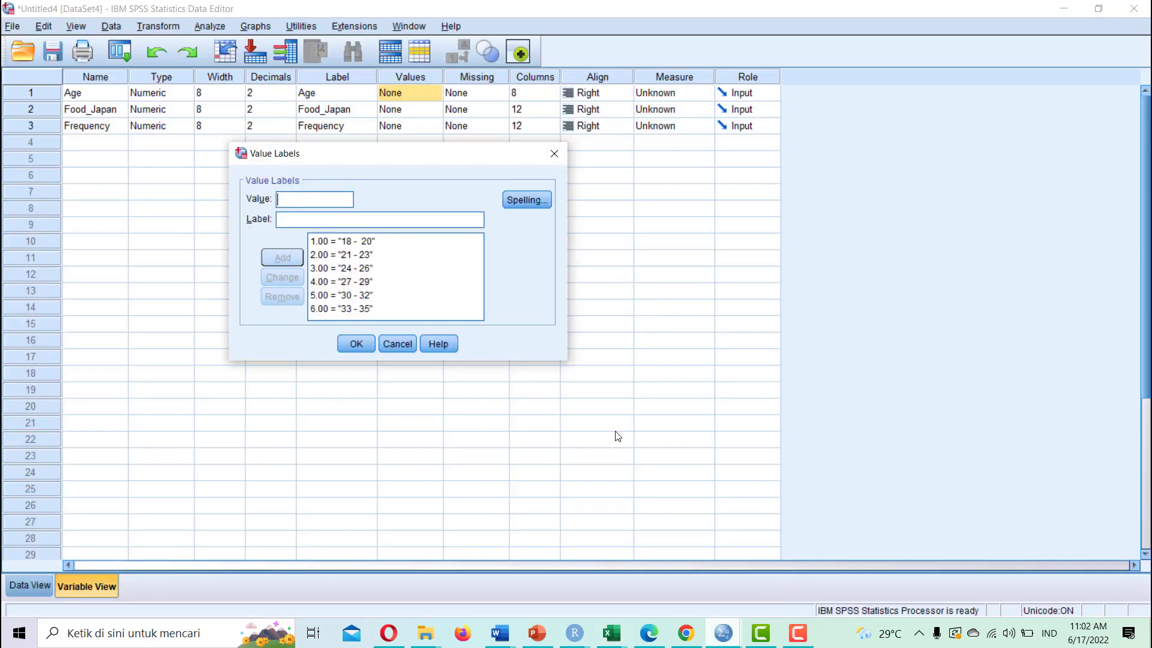
click(367, 348)
Step: Open the value labels of the Food_Japan variable and enter value 1 with the label "Sushi"
click(435, 110)
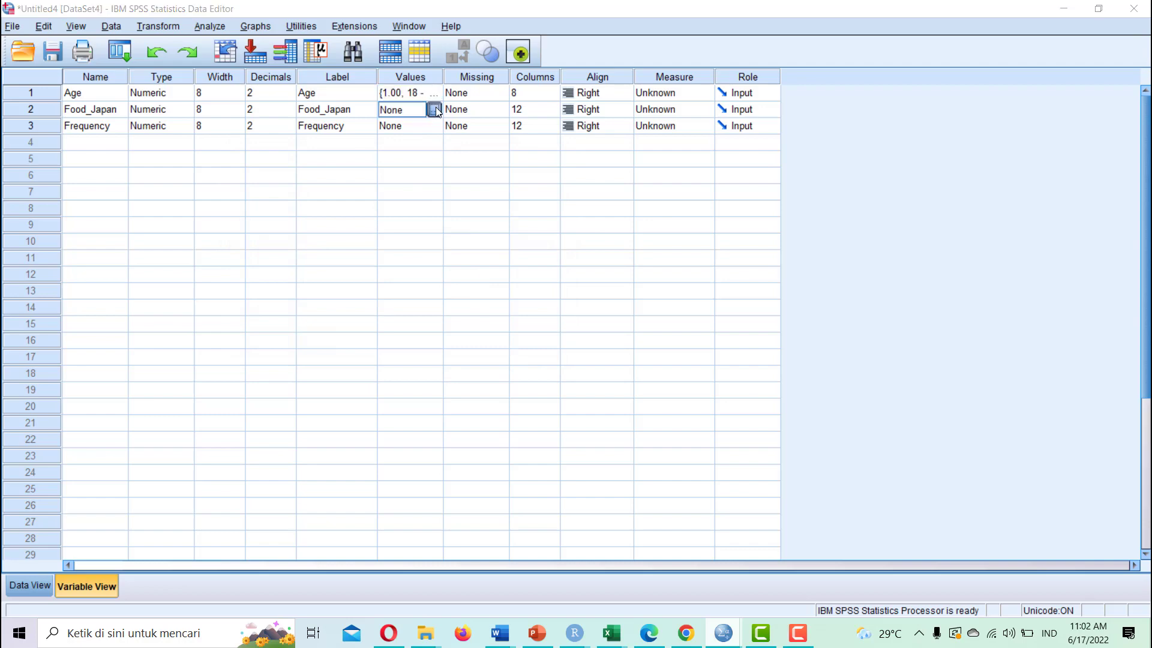
click(434, 110)
text(1)
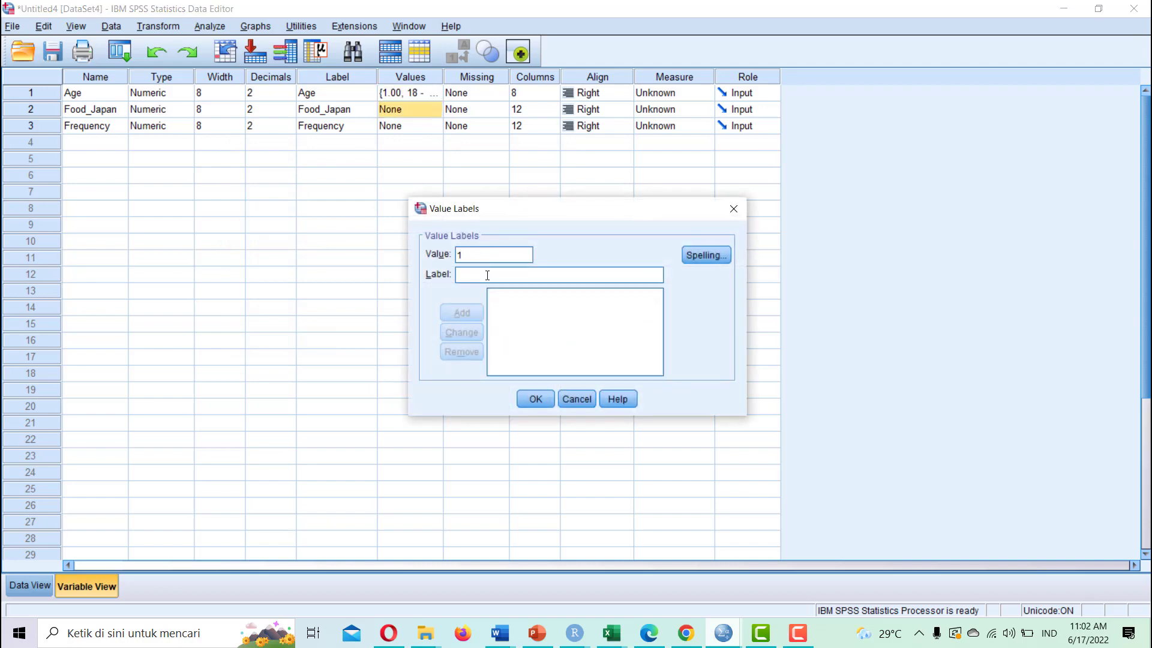
text(Sish)
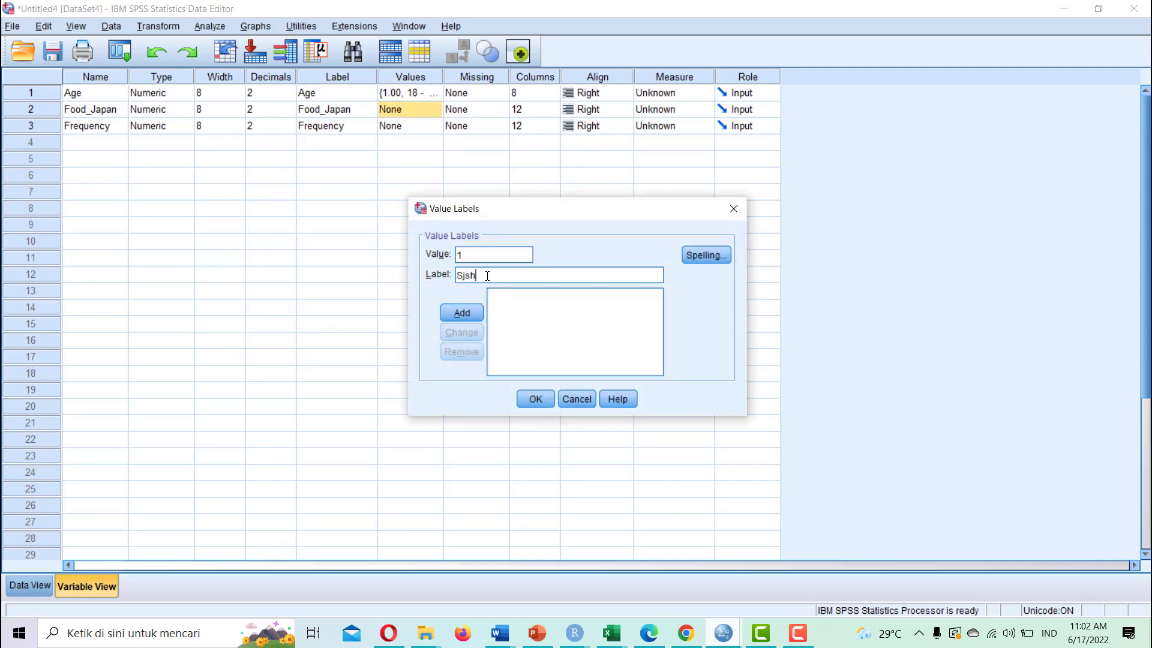
key(BackSpace)
key(BackSpace)
key(BackSpace)
text(ushi)
Step: Add Food_Japan value 2 with the label "Sashimi"
text(2)
click(498, 273)
text(Sashimi)
click(475, 311)
Step: Check food code 3 in the CA dataset workbook in Excel, and add Food_Japan value 3 with the label "Onigiri" in SPSS
text(3)
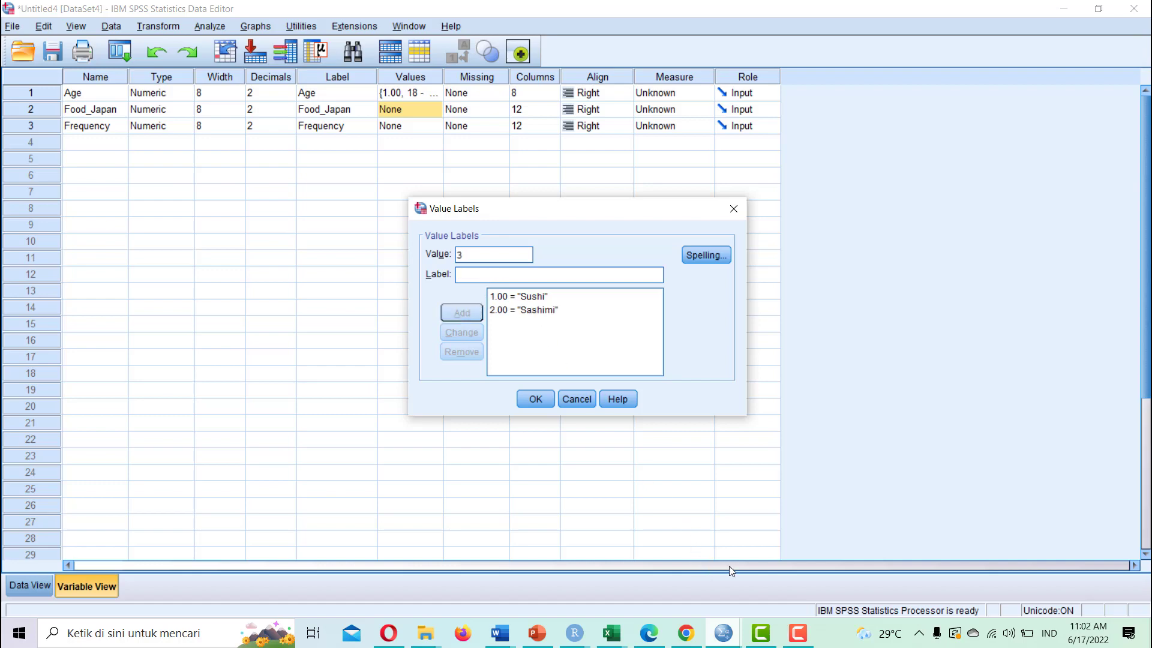
click(611, 633)
click(739, 593)
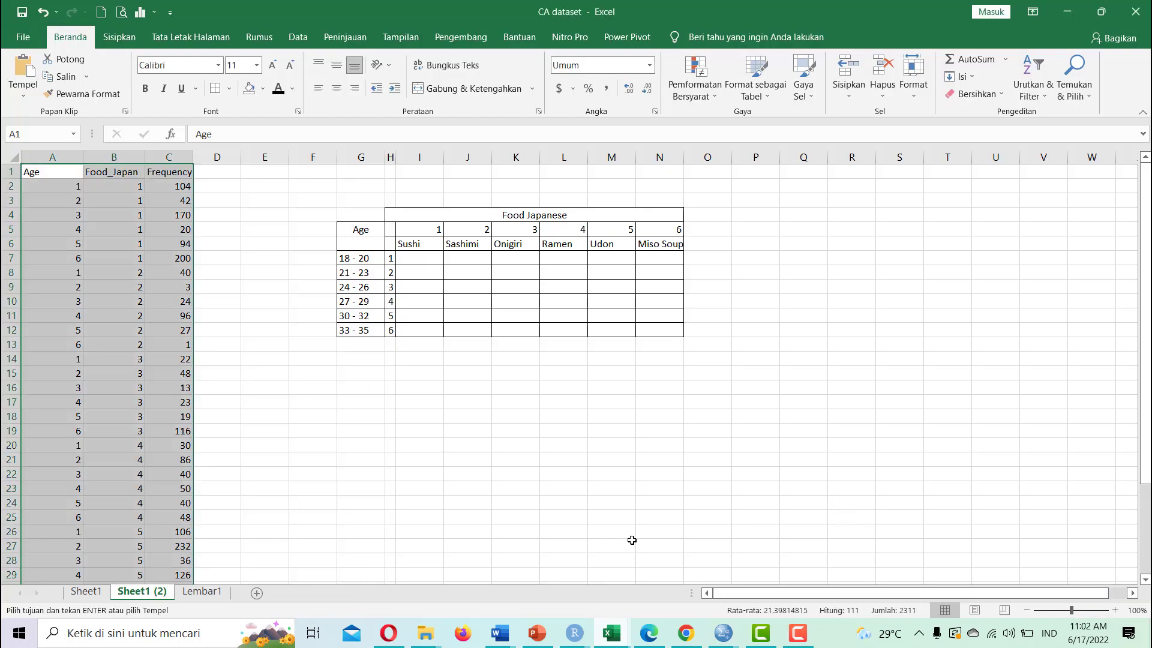
click(723, 633)
click(753, 584)
click(481, 269)
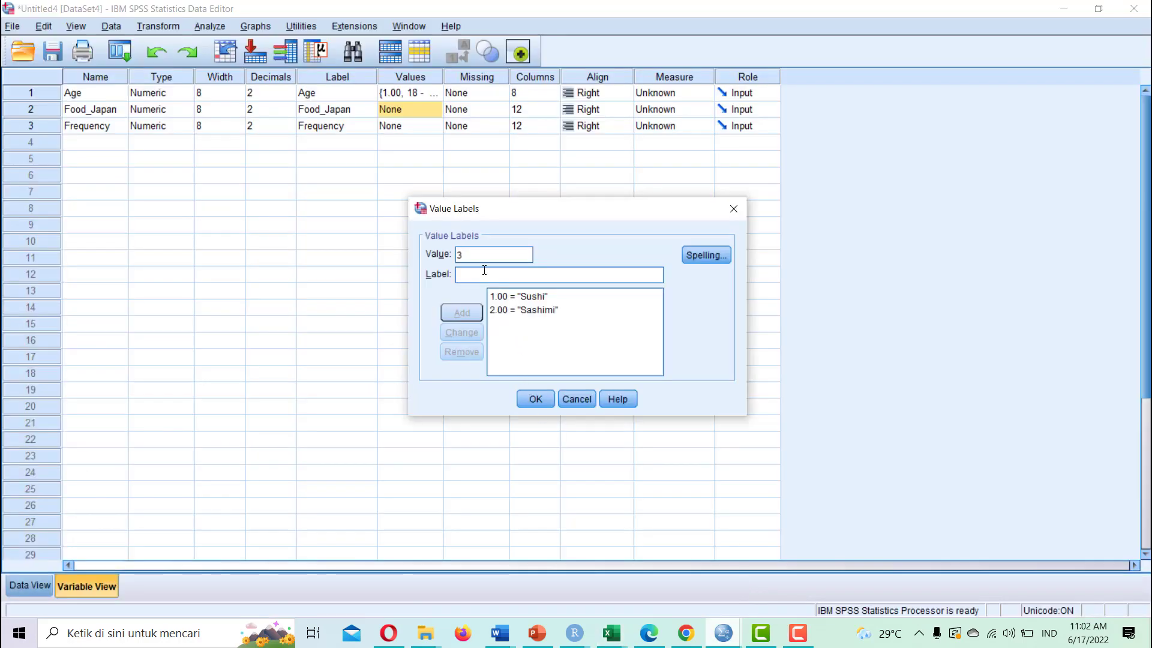
text(Onigiri)
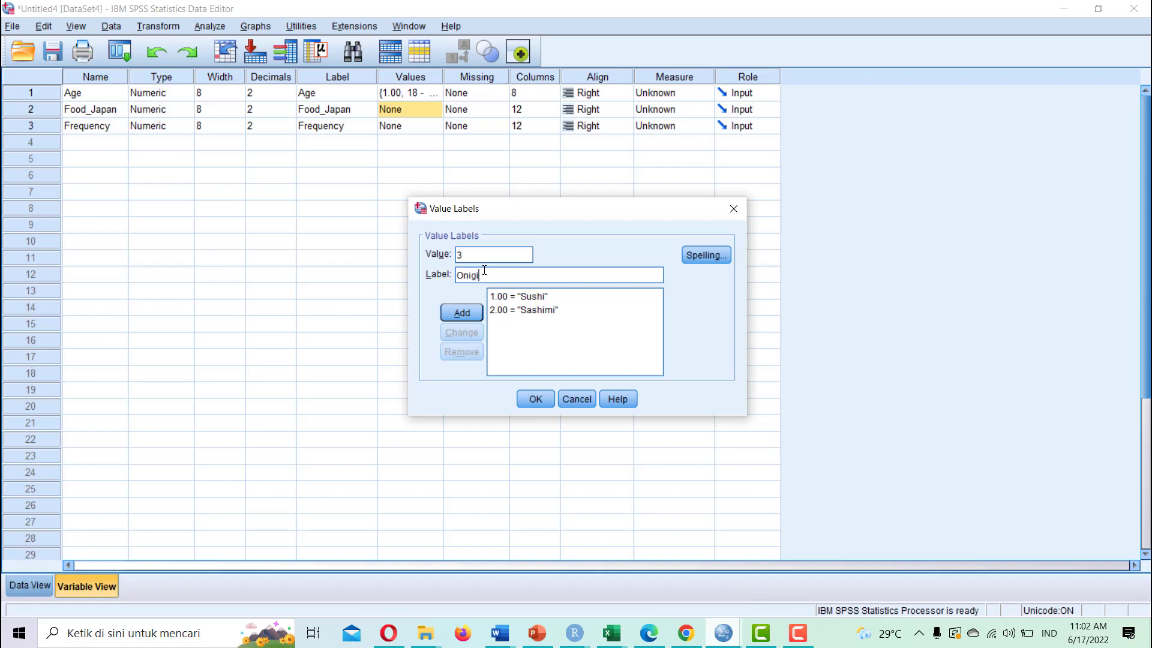
click(462, 313)
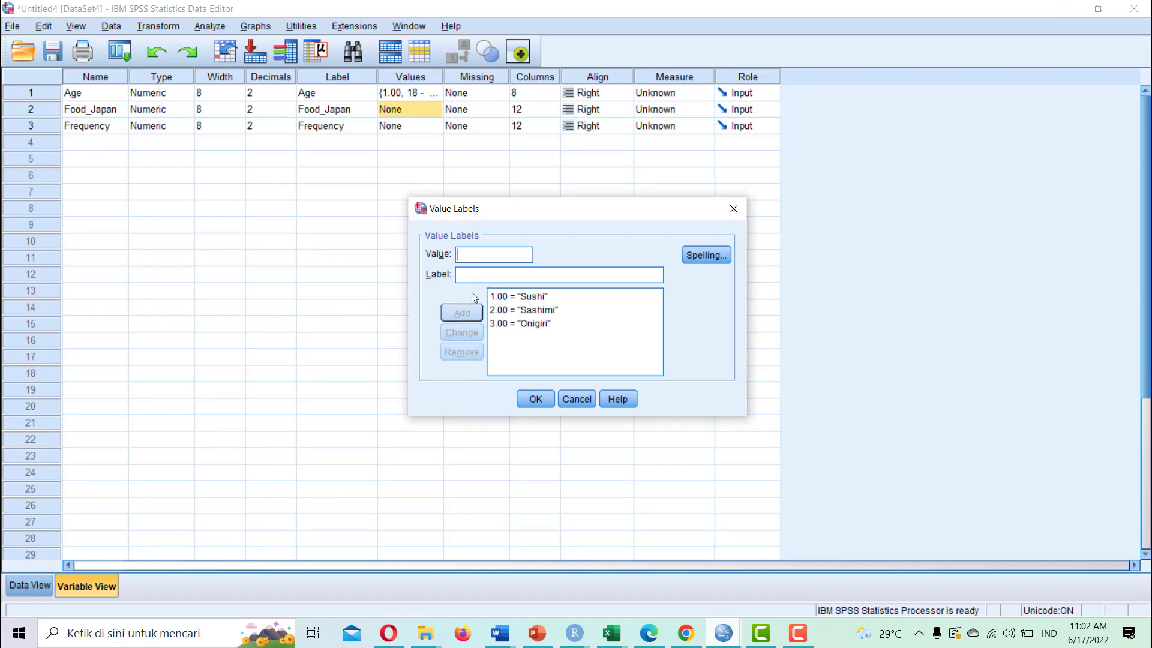
Step: Add Food_Japan value 4 with the label "Ramen" and value 5 with the label "Udon"
text(4)
click(478, 276)
text(Ramen)
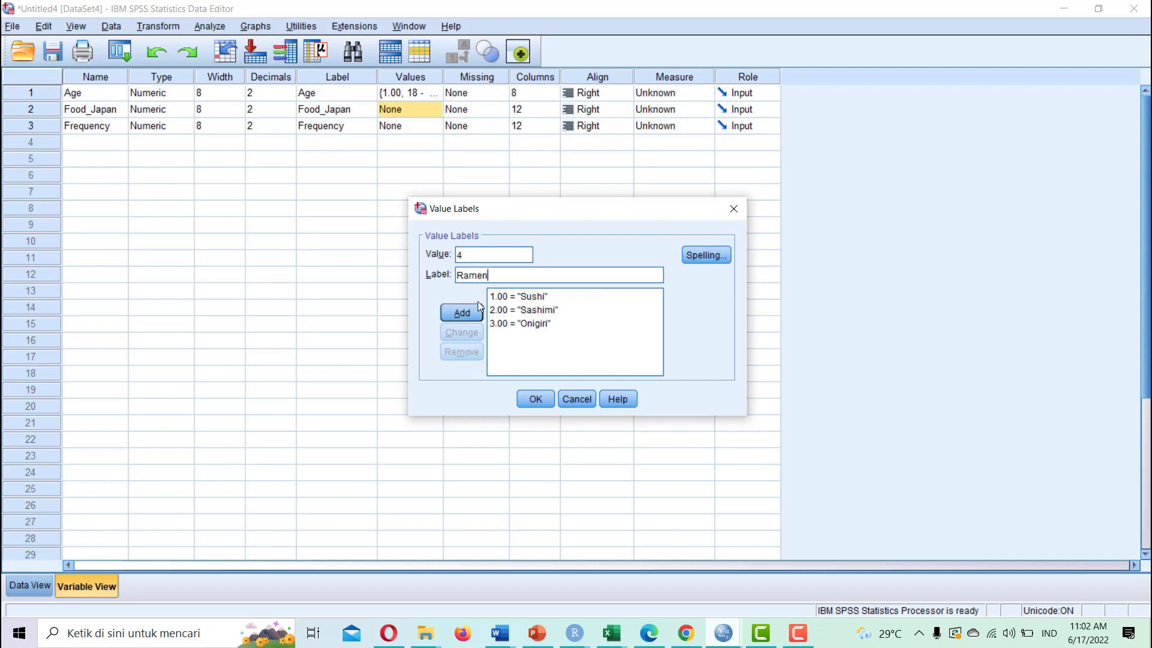
click(461, 313)
text(5)
click(491, 269)
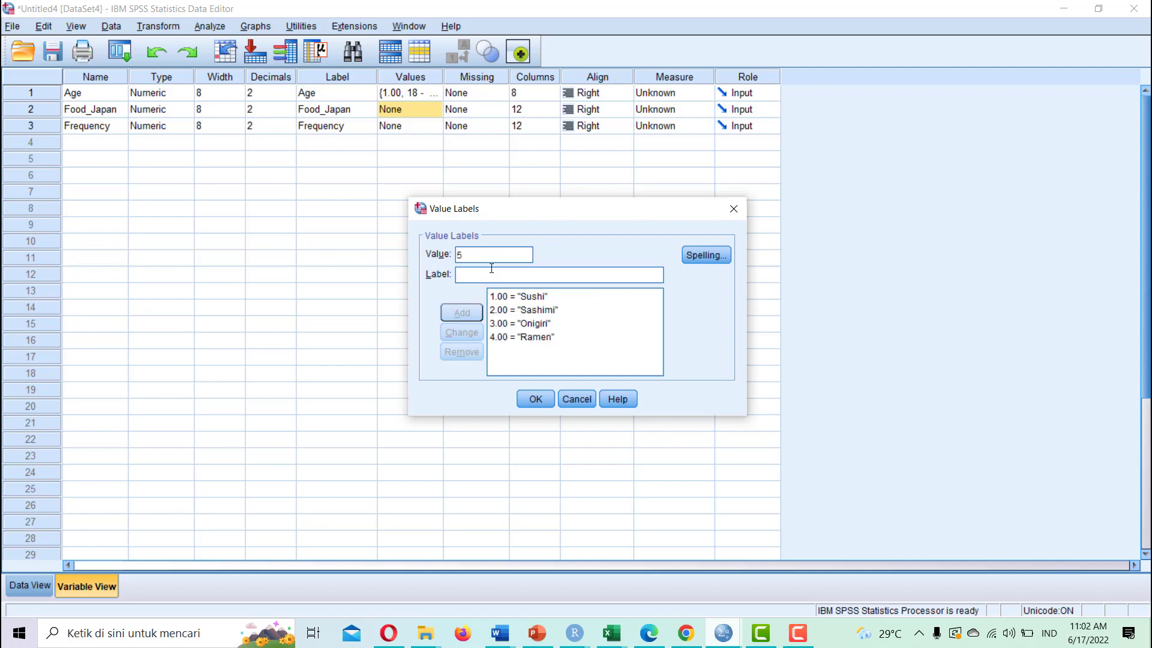
text(Udon)
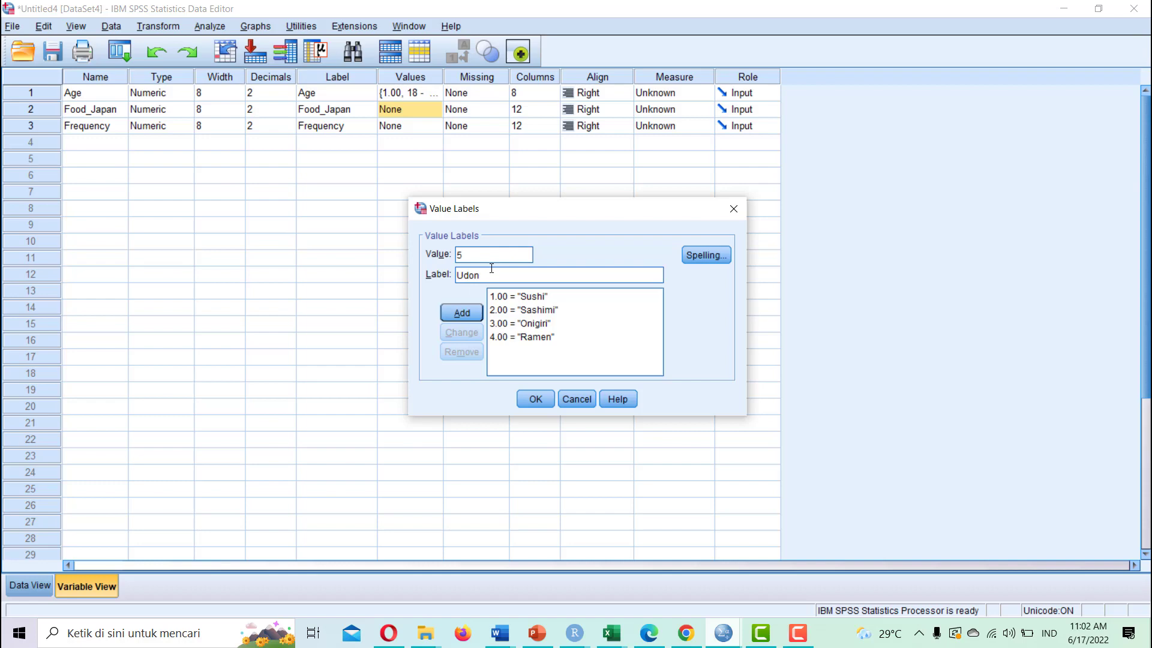
click(469, 313)
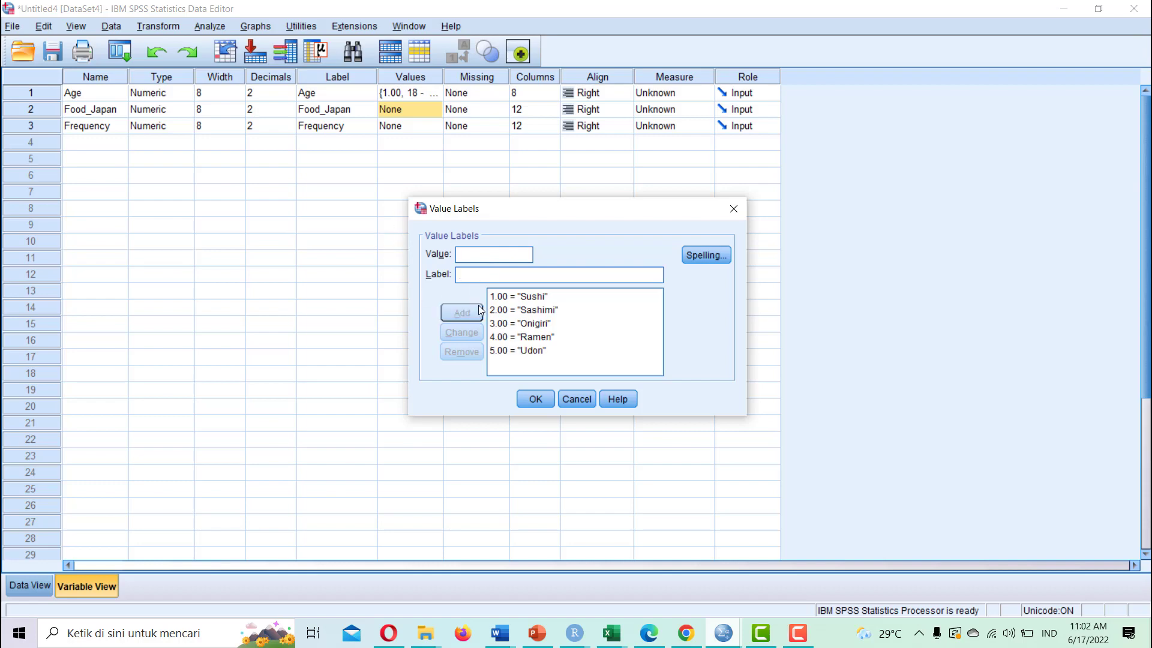
Step: Add Food_Japan value 6 with the label "Miso Soup" and apply the value labels
text(6)
click(489, 279)
text(Mis)
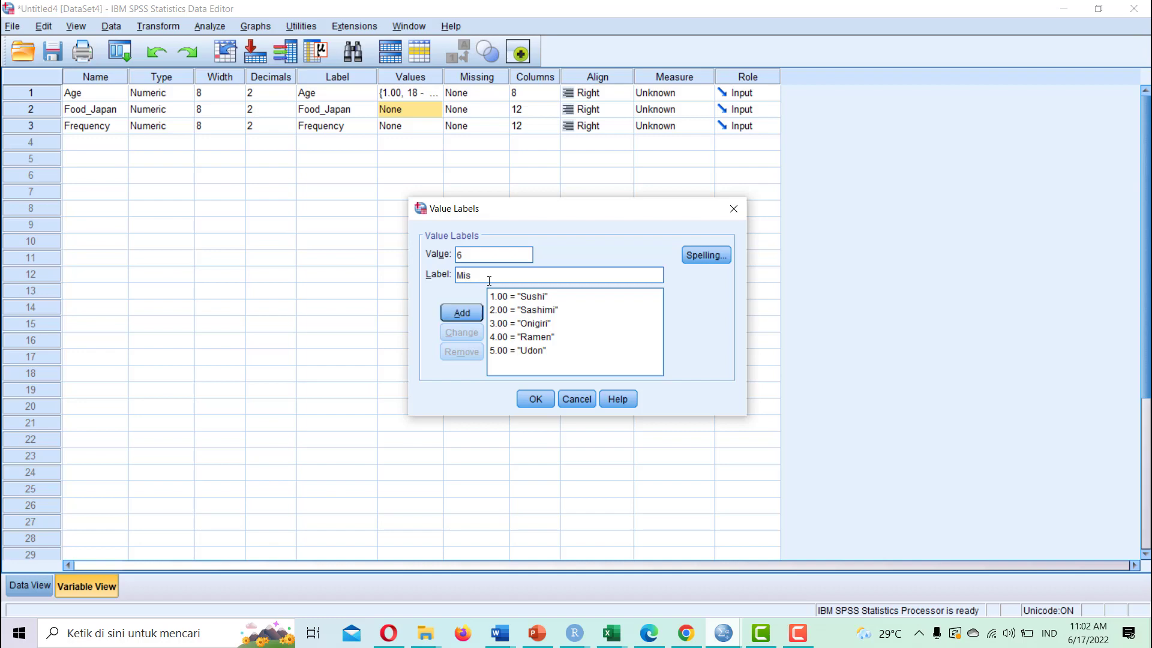
text(o Soup)
click(468, 312)
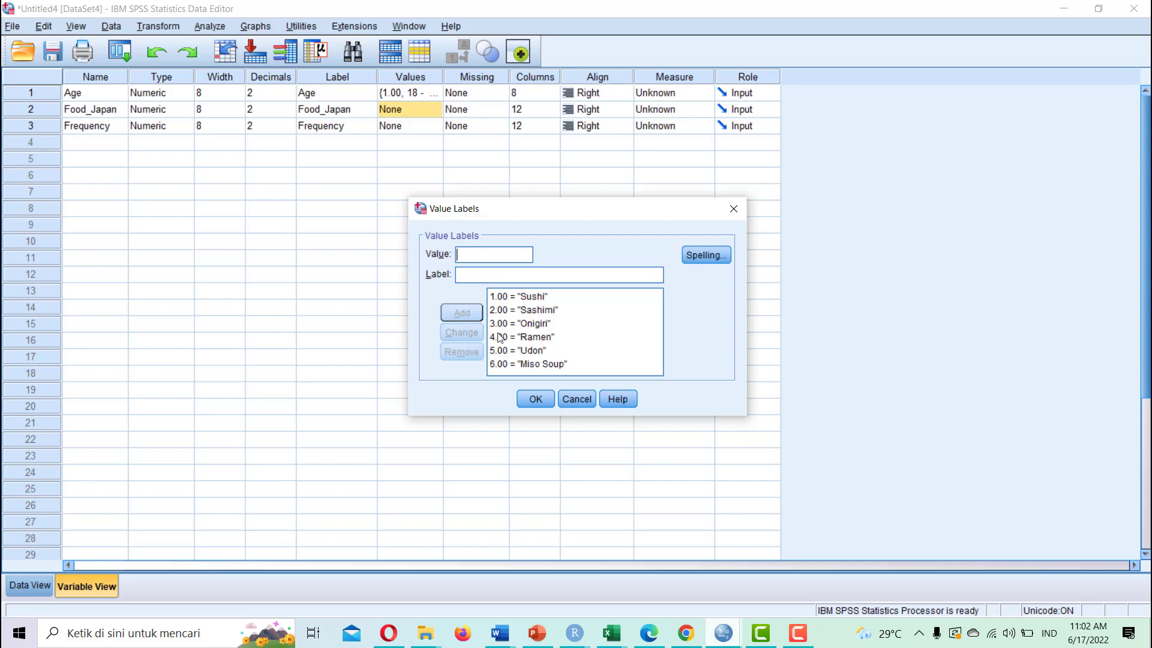
click(543, 401)
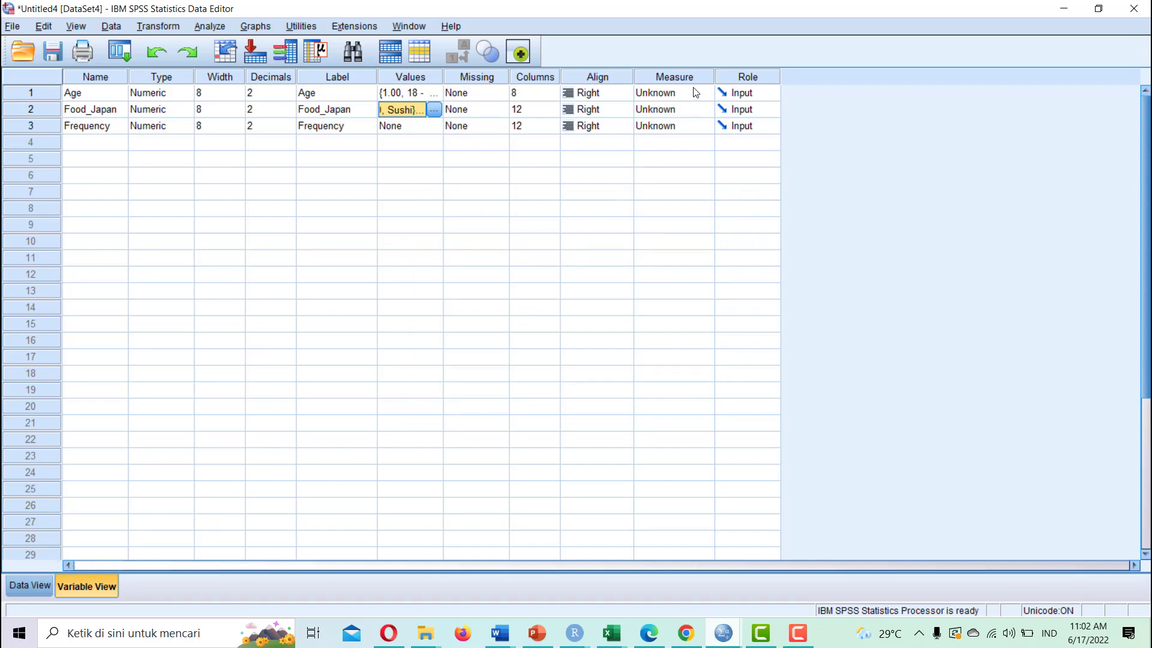
Step: Set the measurement level of Age and Food_Japan to Nominal and of Frequency to Scale
click(708, 98)
click(694, 137)
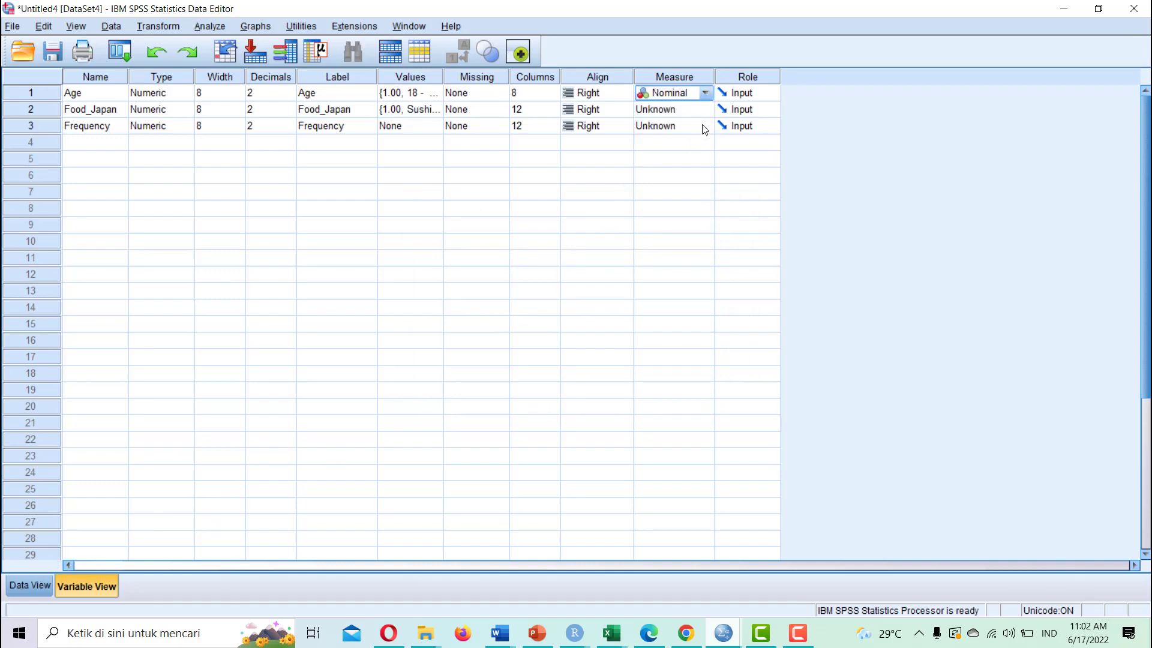
click(709, 113)
click(691, 156)
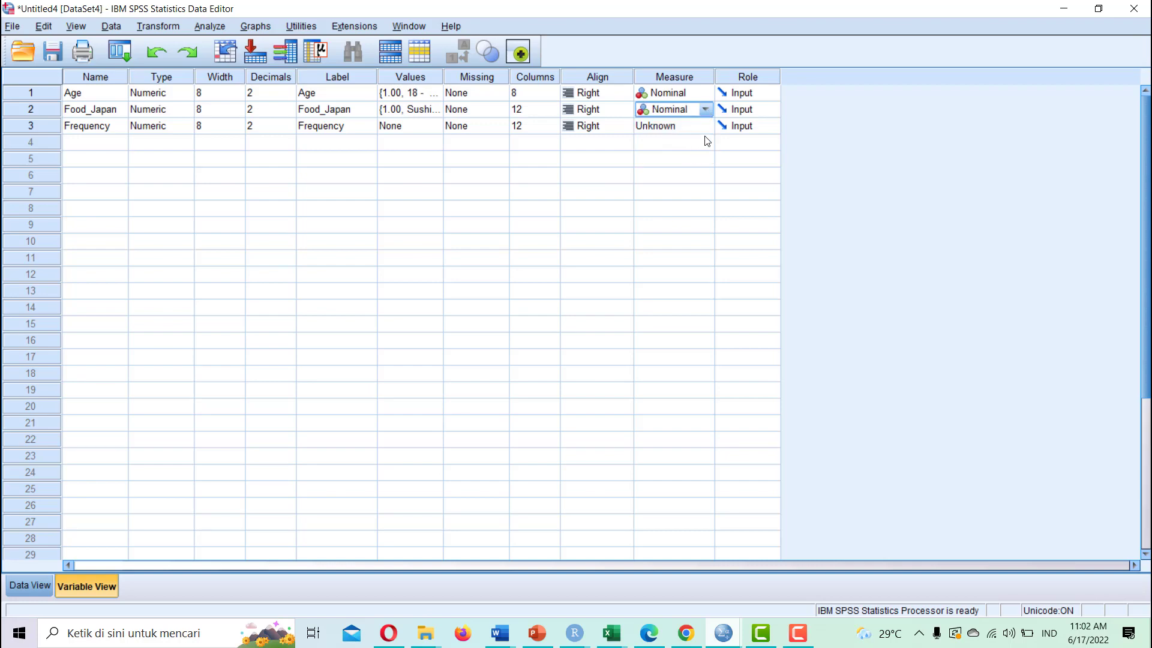
click(707, 127)
click(697, 139)
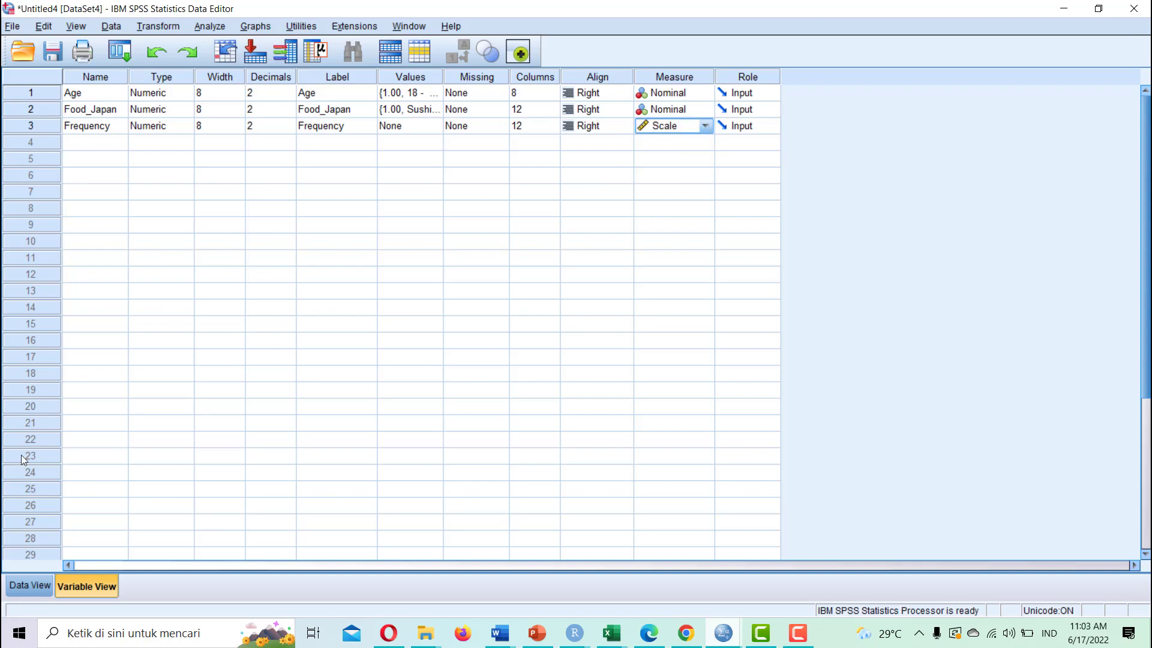
Step: Return to the data values and weight the cases by the Frequency variable, then minimize the output viewer
click(24, 586)
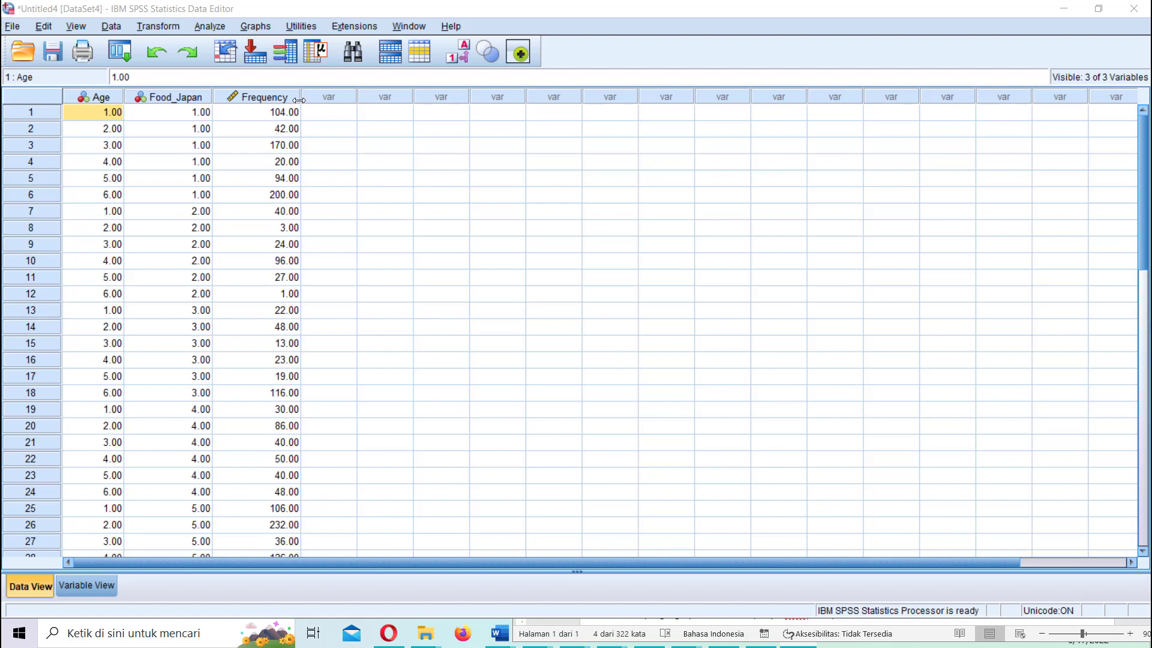
click(111, 26)
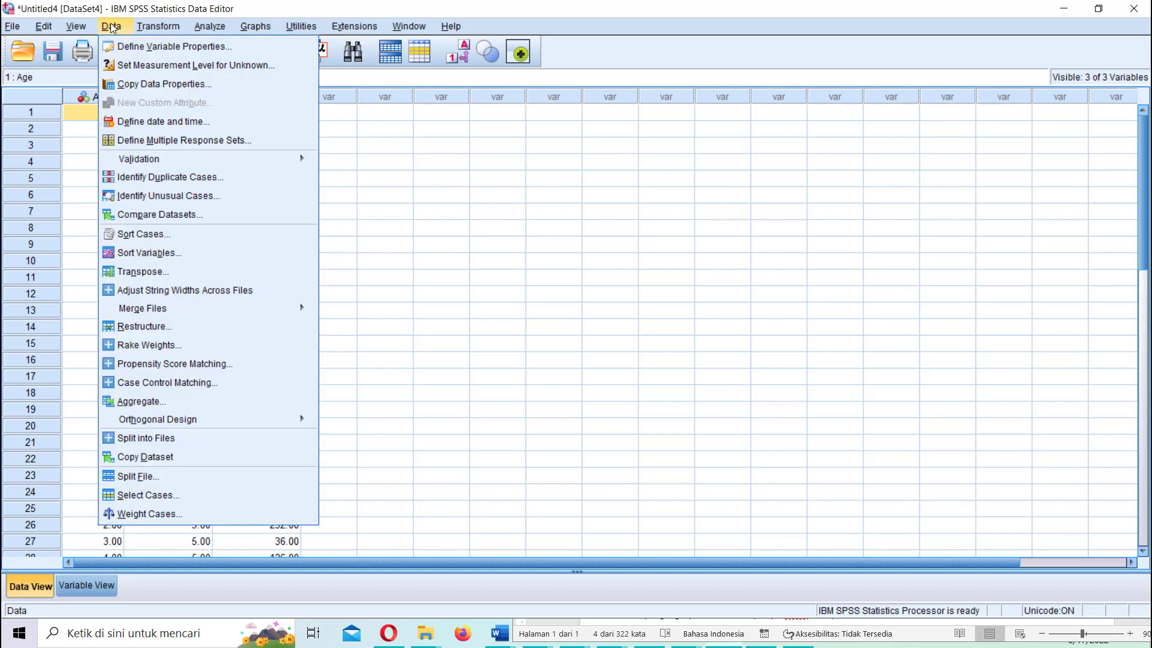
click(150, 516)
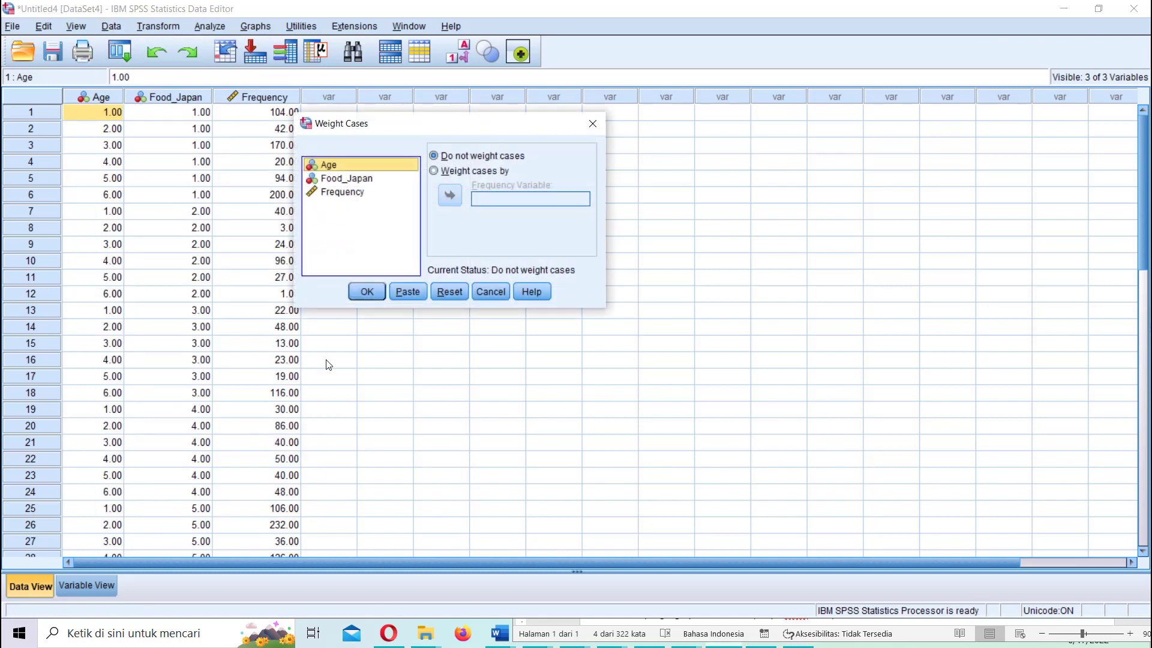
click(444, 172)
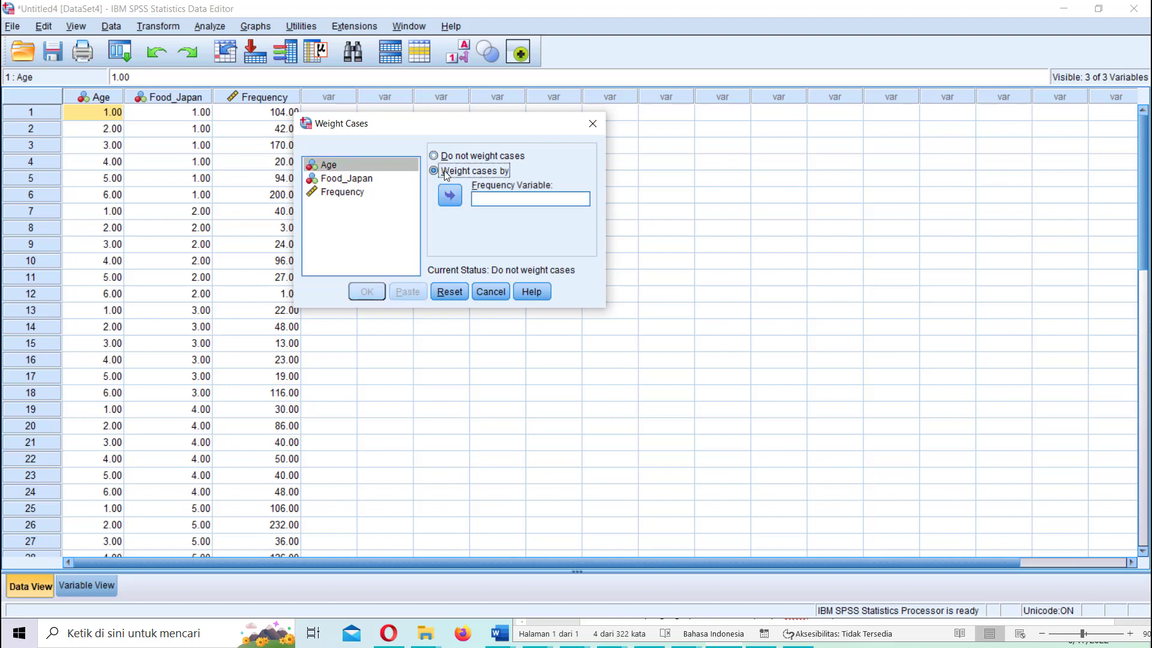
click(359, 195)
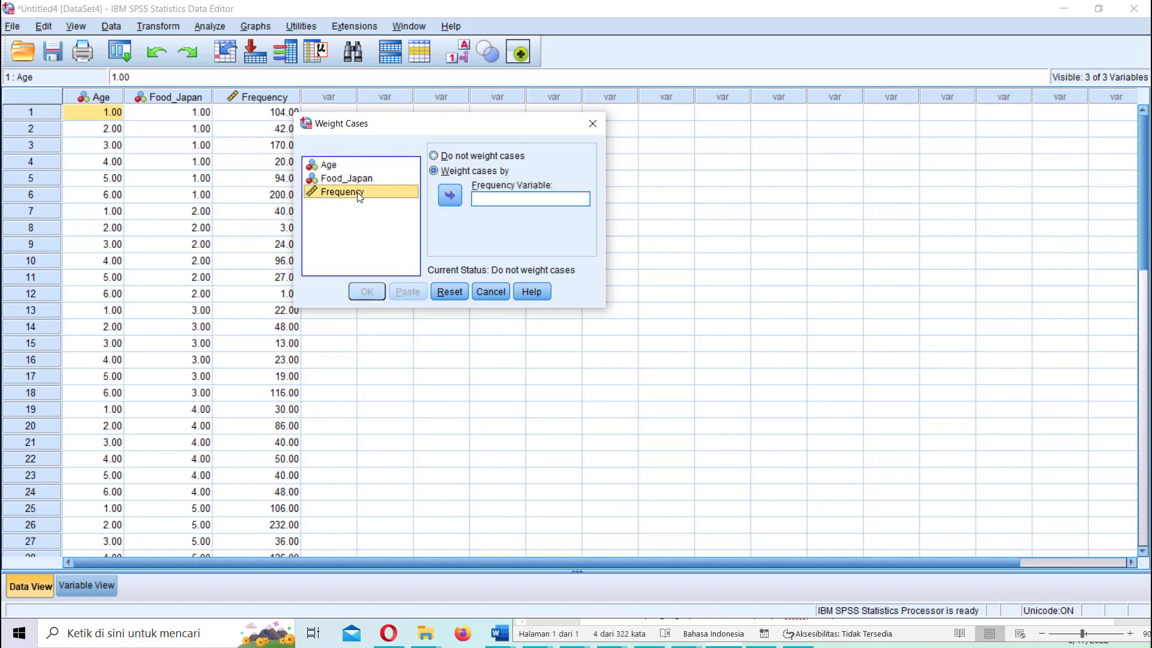
click(452, 199)
click(453, 199)
click(448, 200)
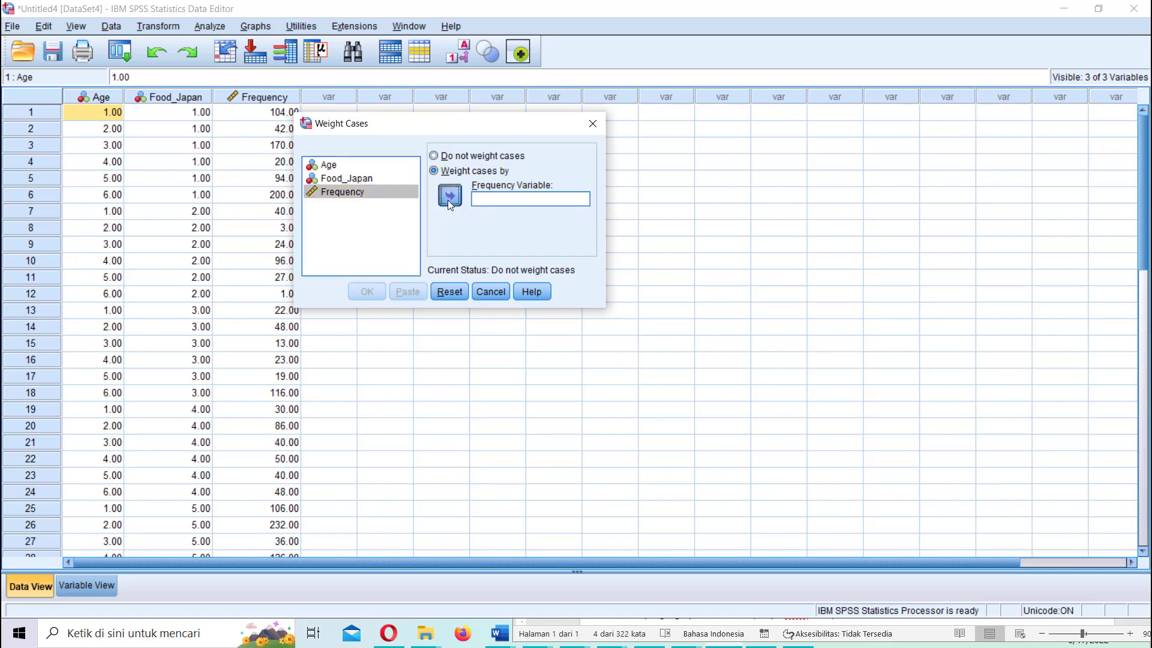
click(372, 294)
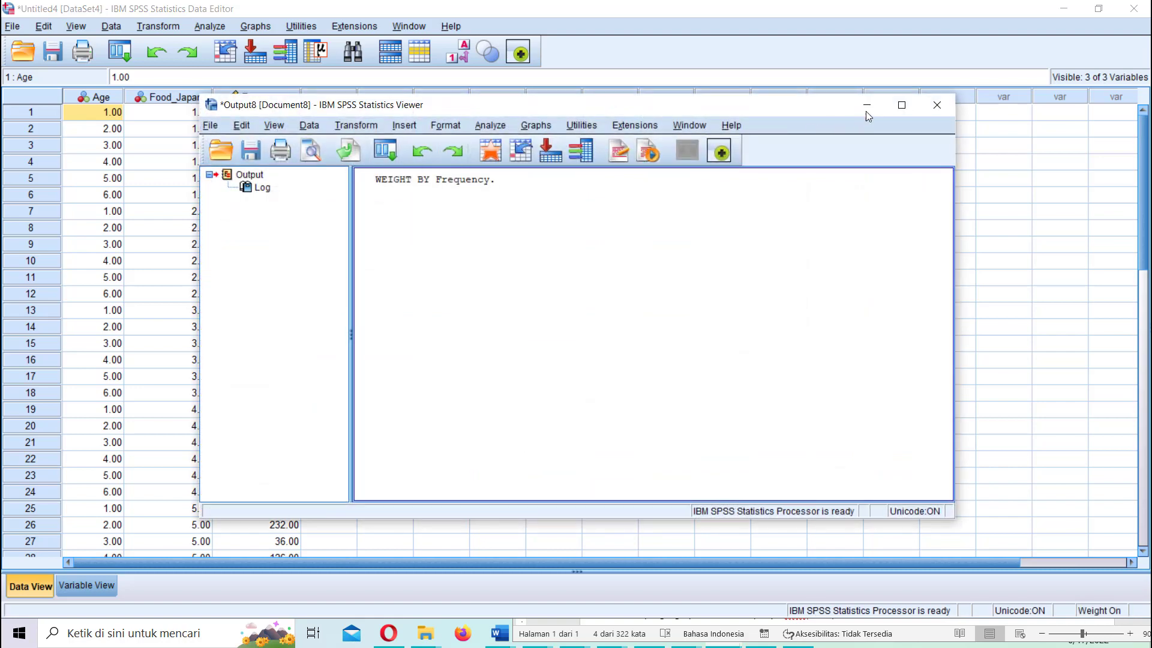
click(867, 107)
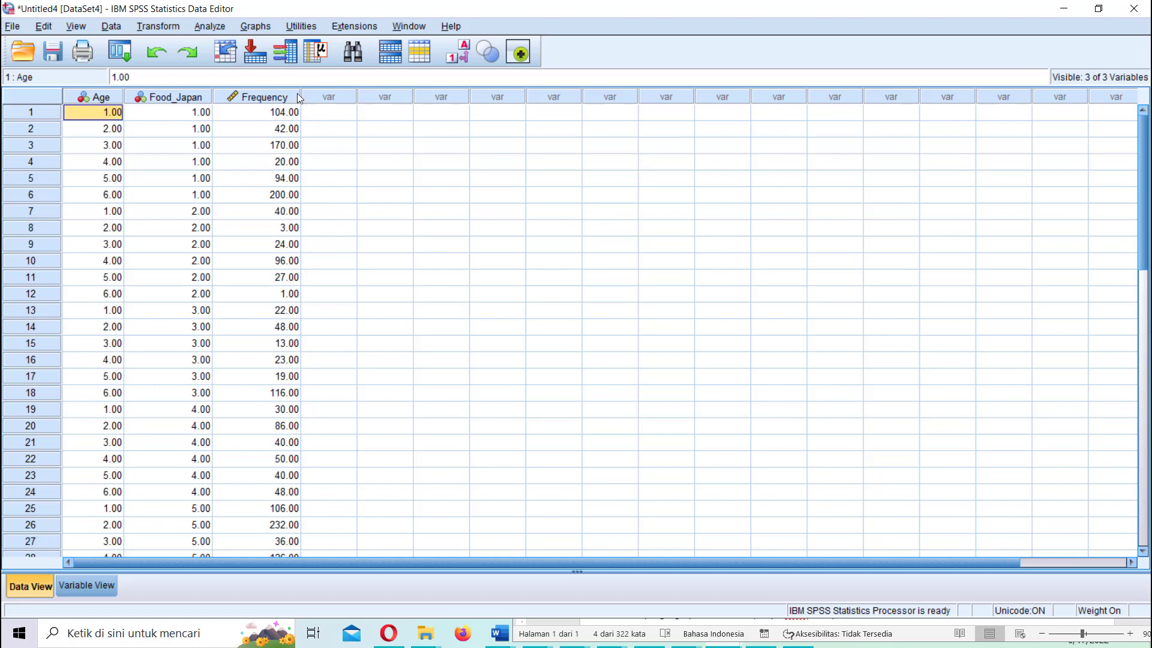
Step: Start a Correspondence Analysis and assign Age as the row variable
click(215, 28)
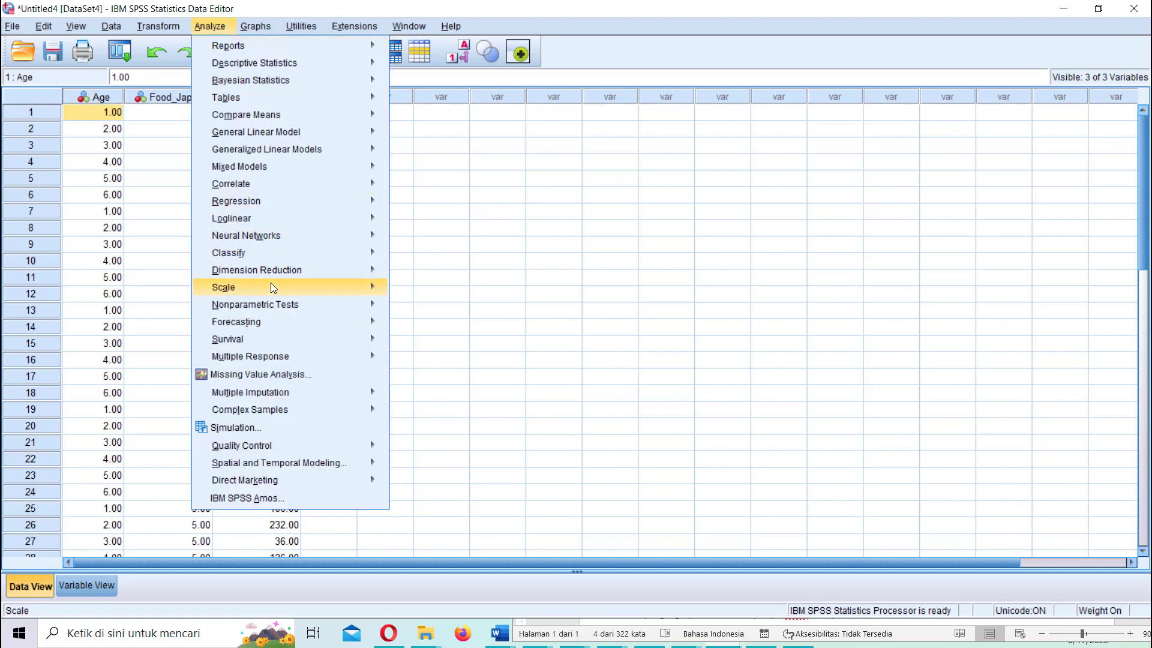
mouse_move(285, 269)
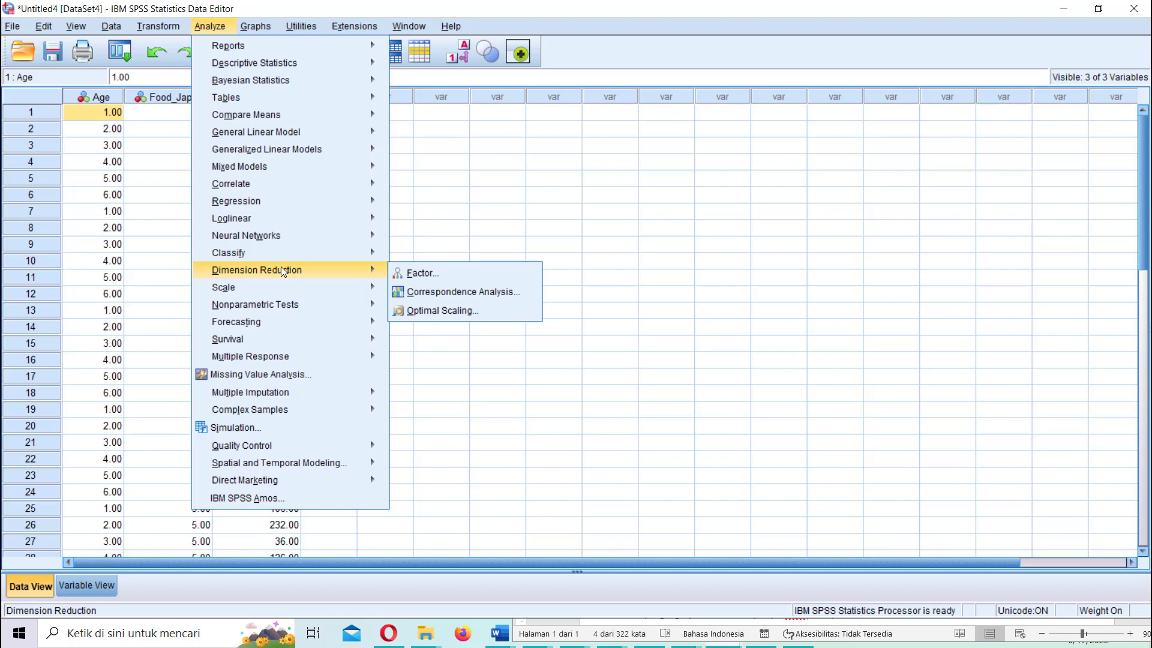
click(398, 290)
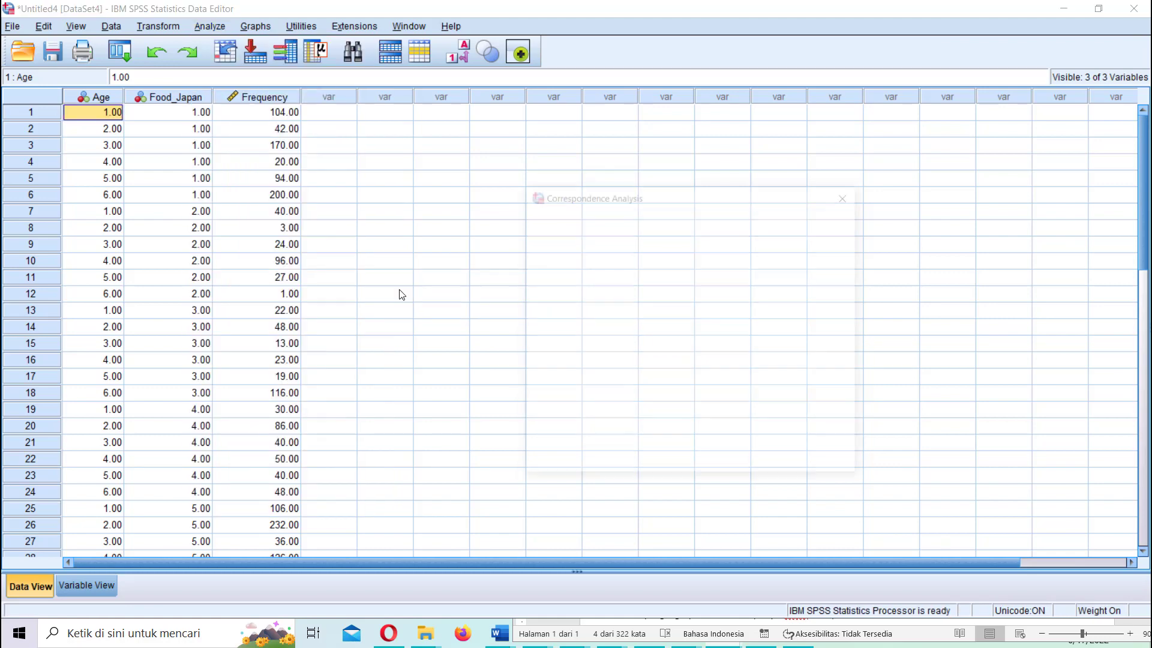
drag(565, 202, 301, 161)
click(376, 191)
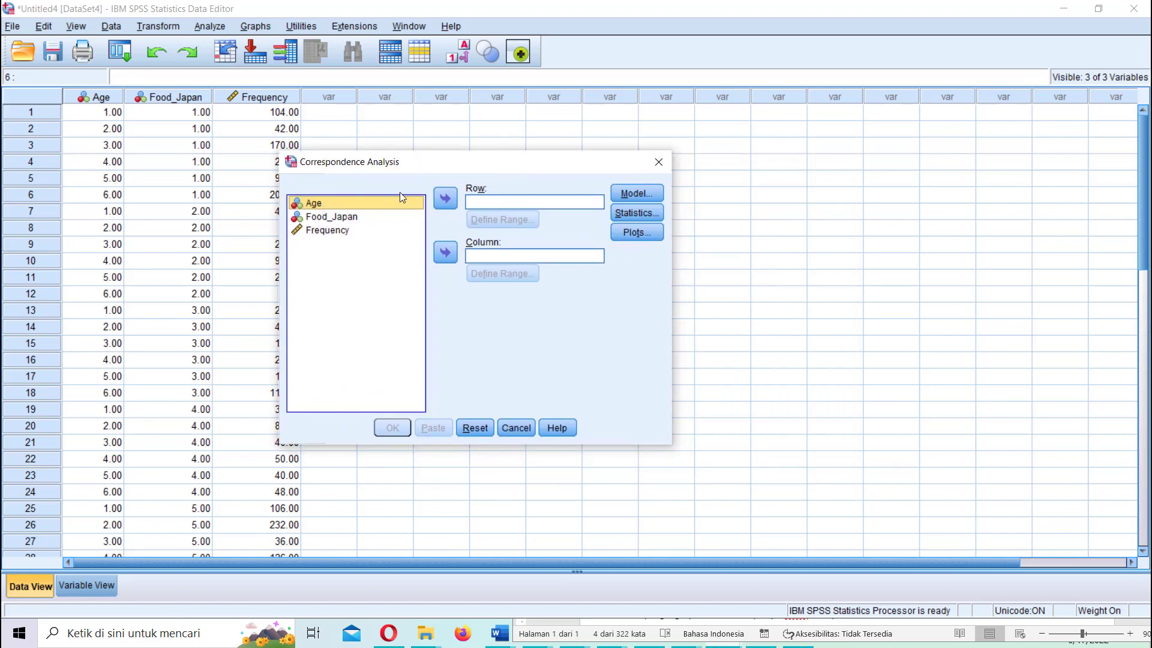
click(445, 197)
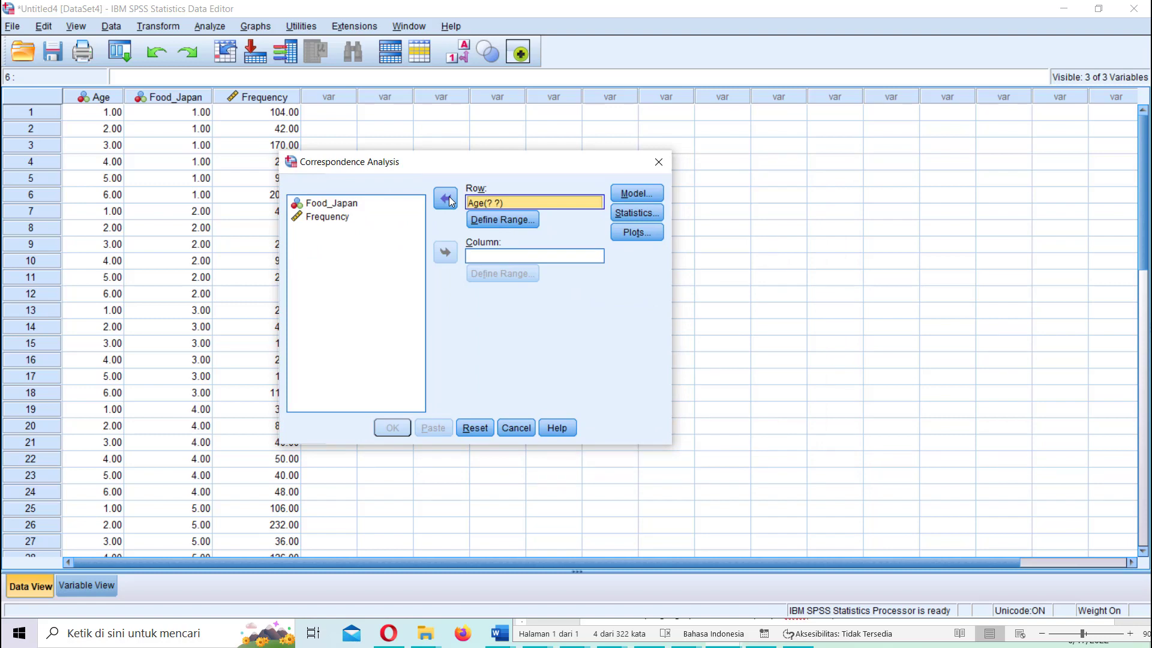
Step: Define the category range of the row variable Age with minimum 1 and maximum 6
click(492, 221)
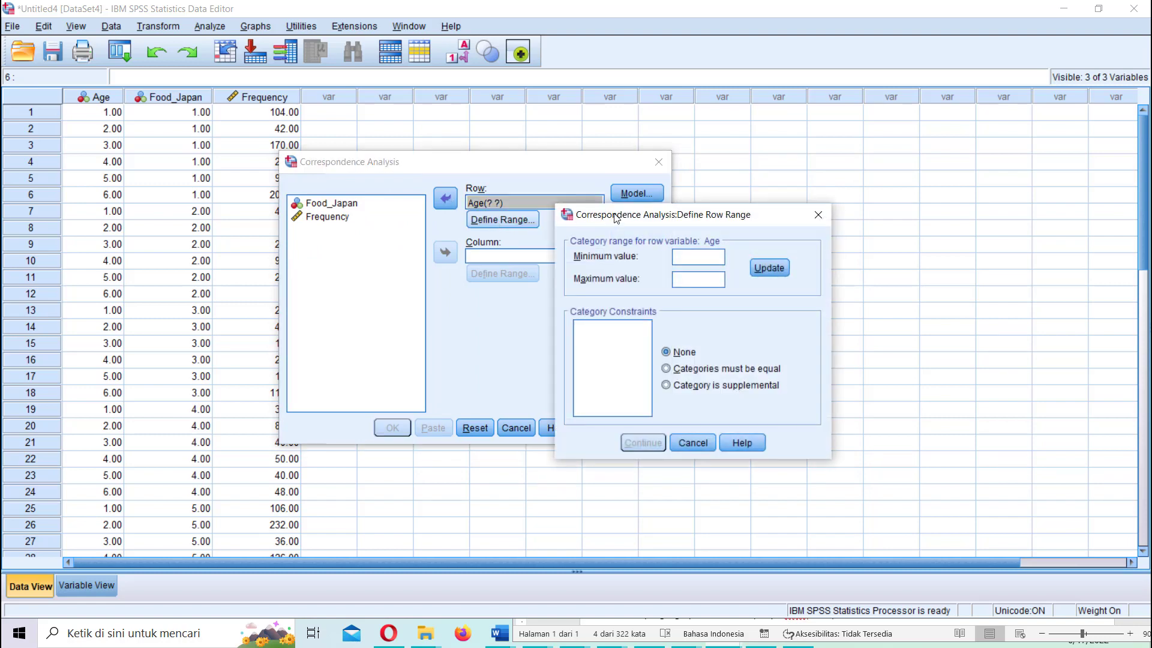
drag(615, 218, 361, 302)
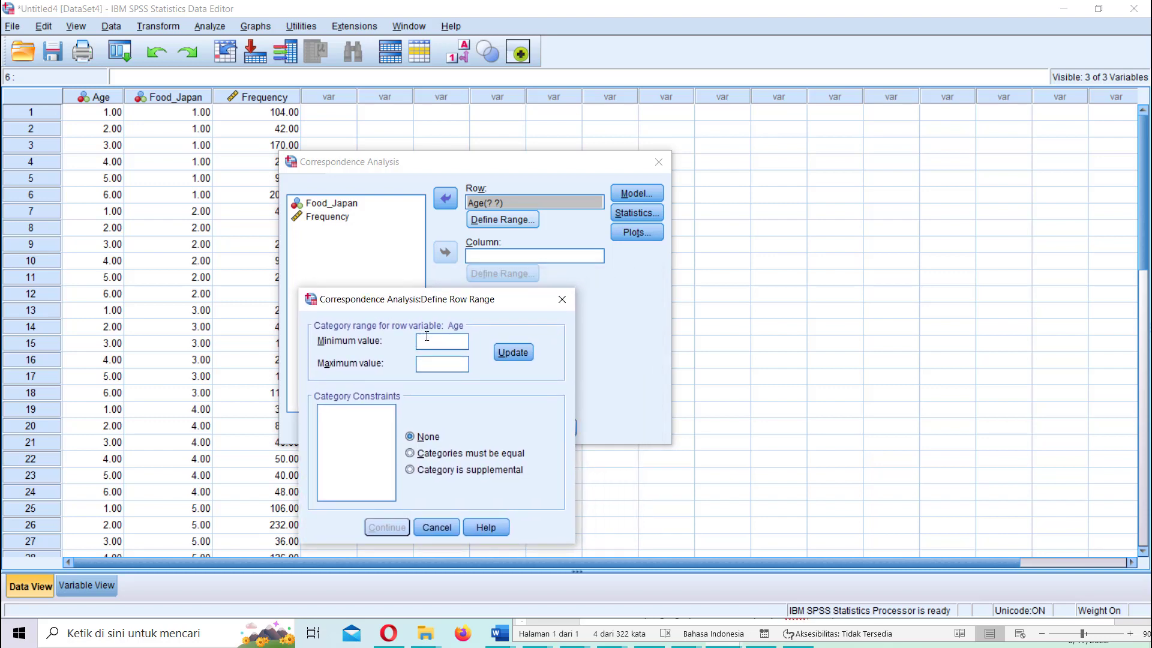
text(1)
click(432, 365)
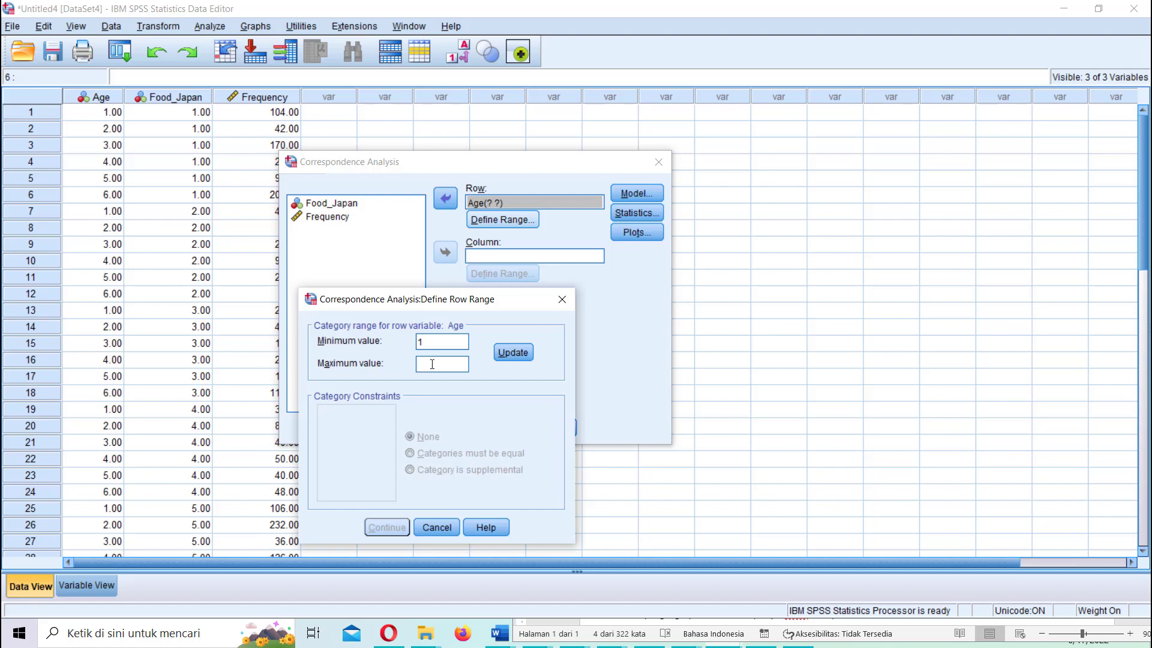
text(6)
click(509, 355)
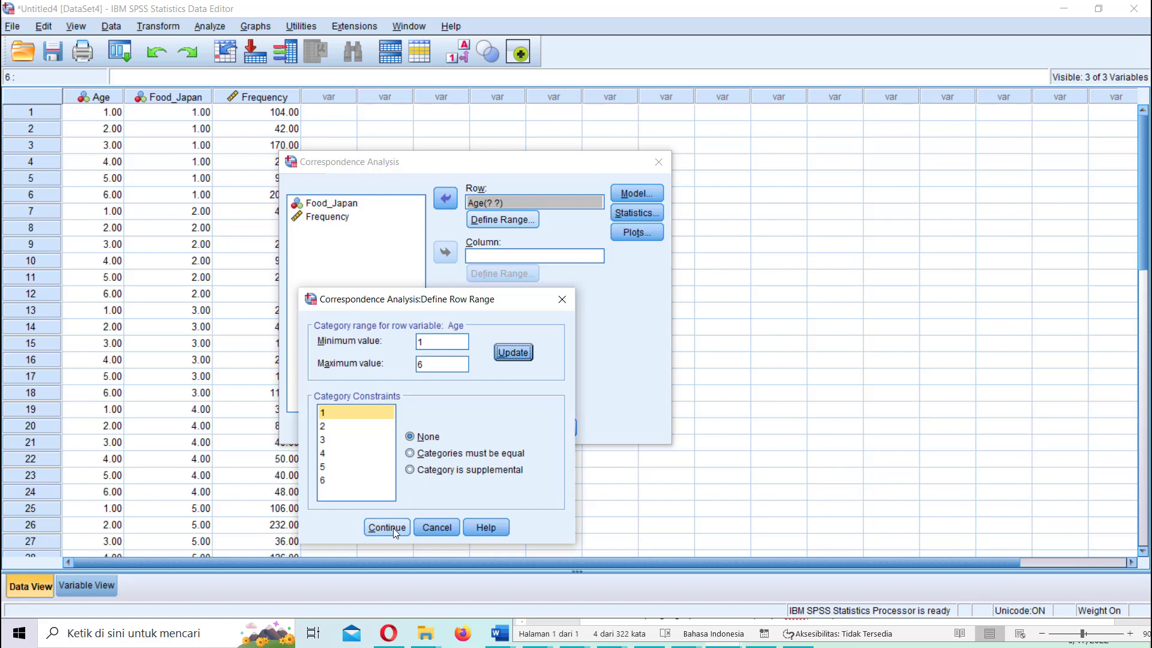
click(394, 528)
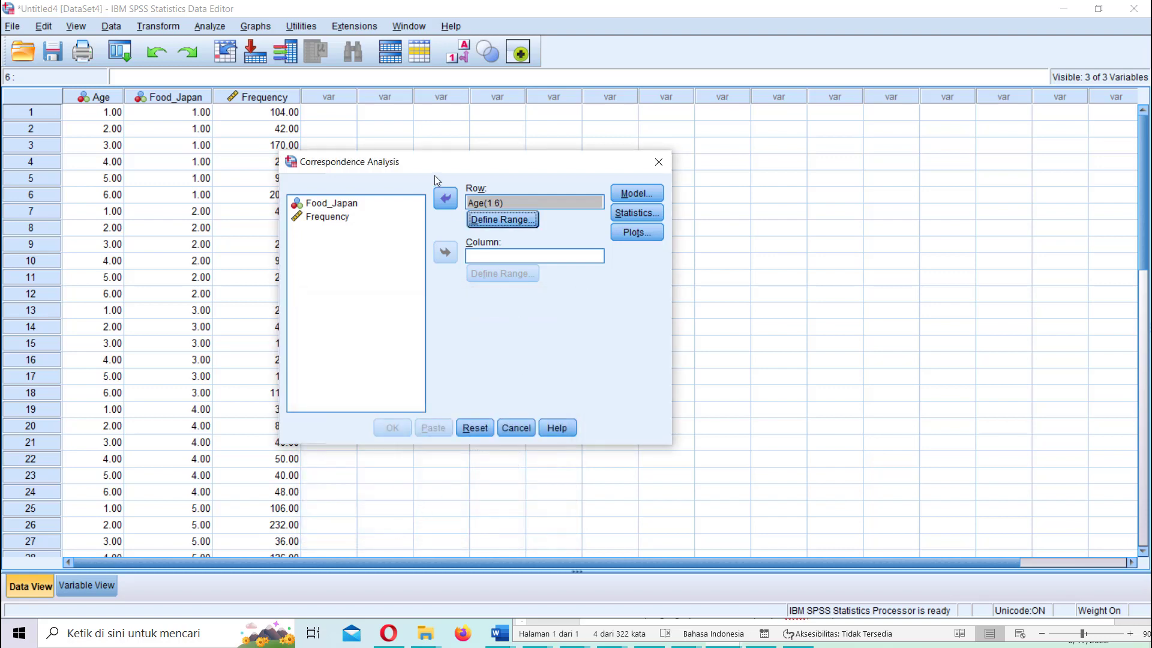
Step: Assign Food_Japan as the column variable of the Correspondence Analysis
drag(422, 168, 321, 163)
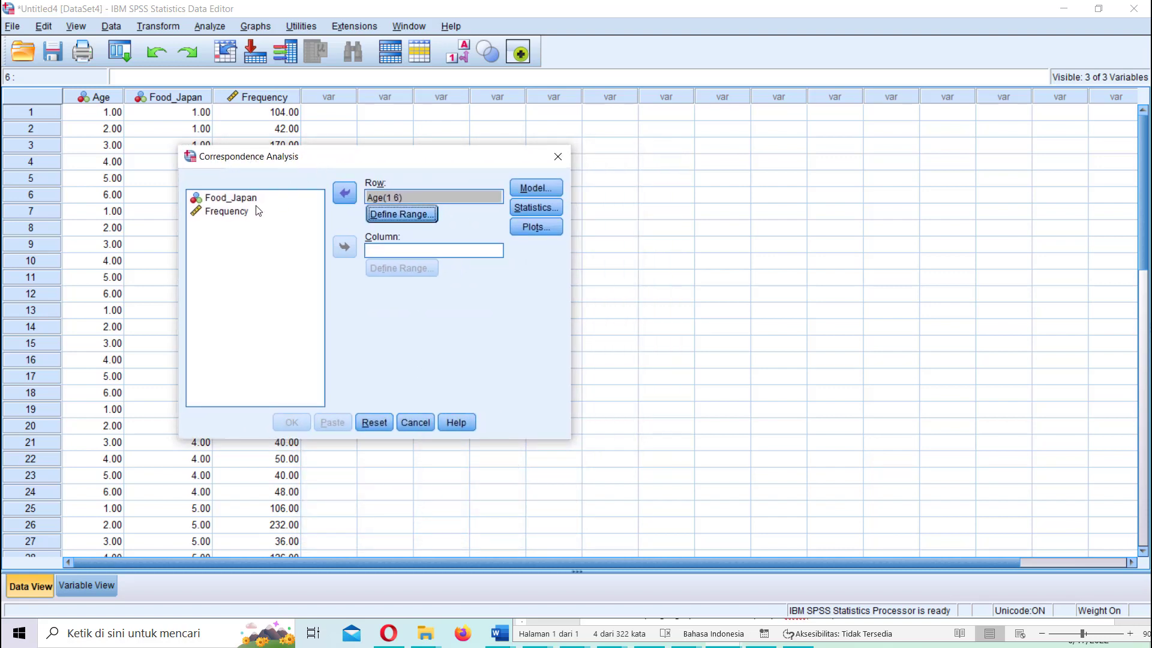
click(252, 202)
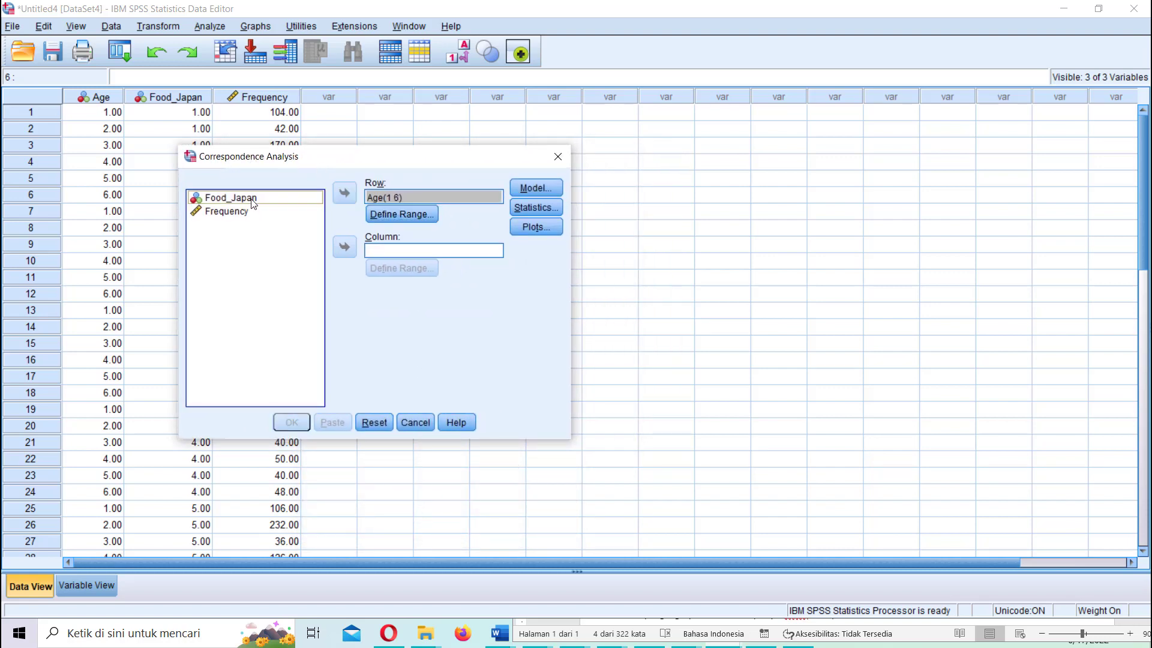
click(345, 247)
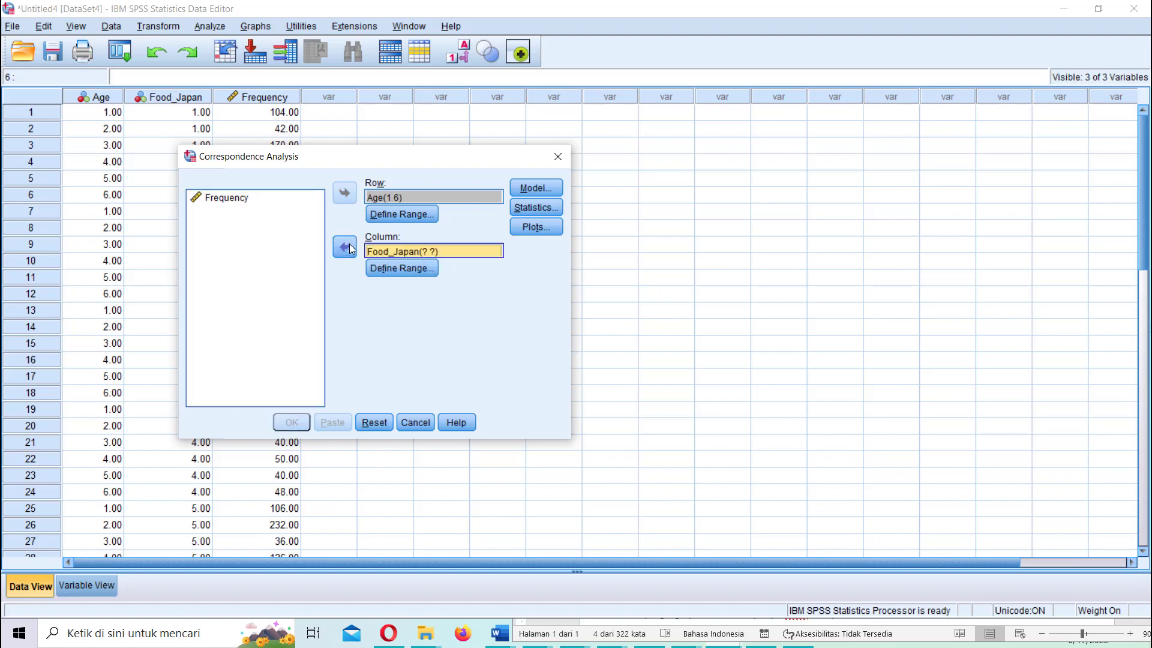
Step: Define the category range of the column variable Food_Japan with minimum 1 and maximum 6
click(400, 268)
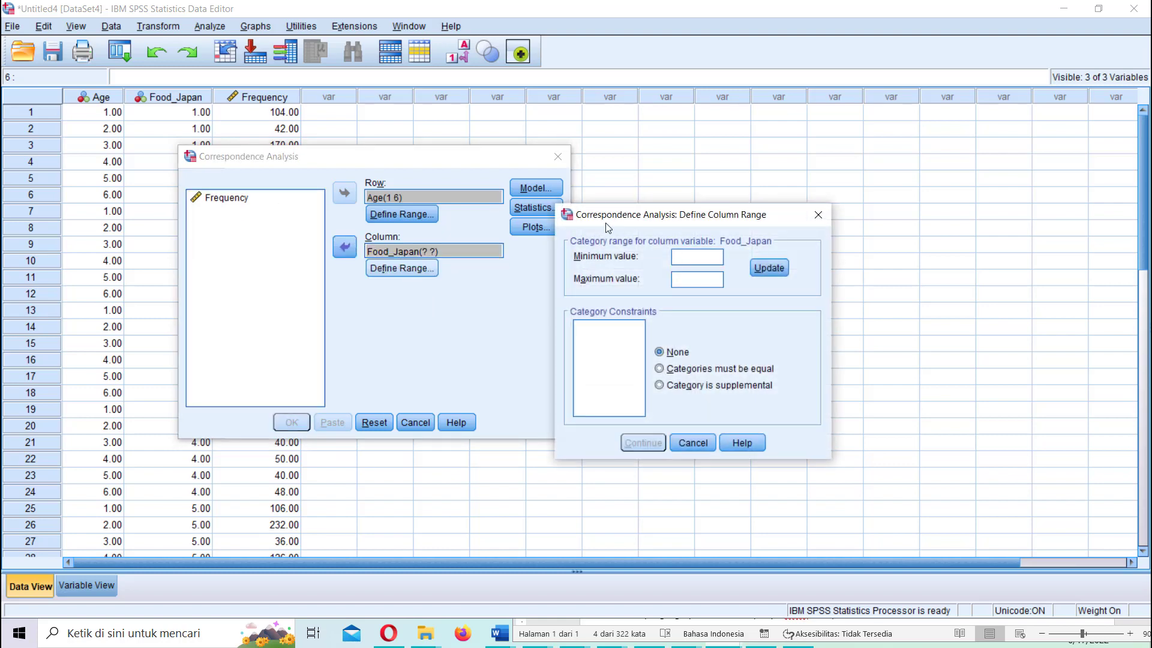
drag(606, 222, 317, 297)
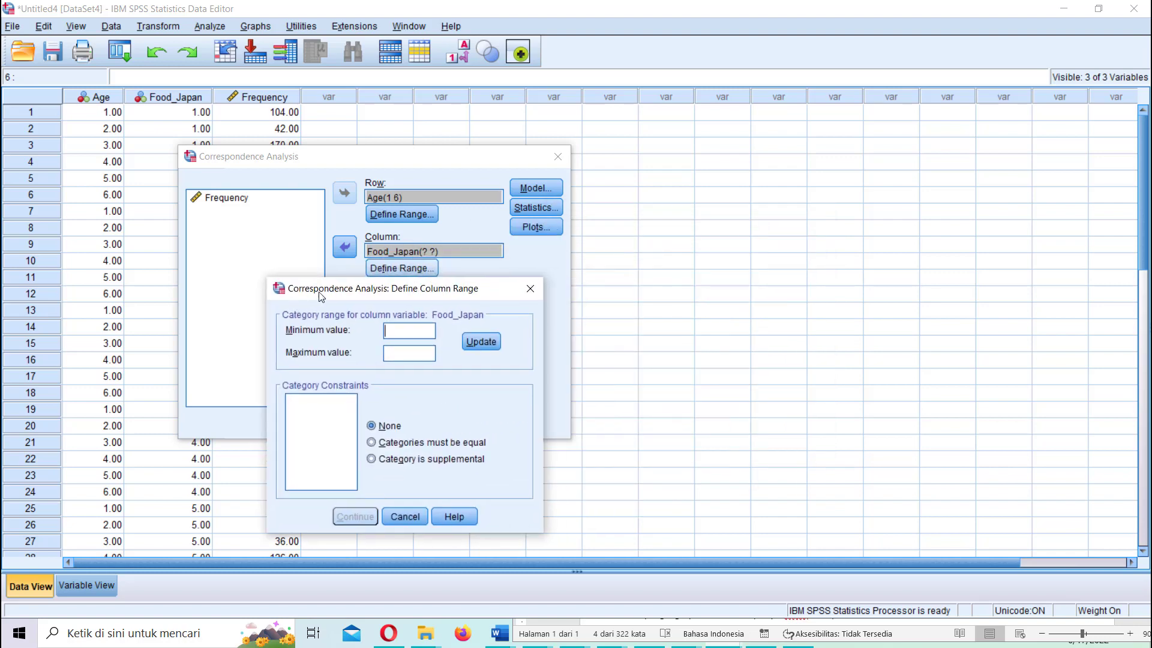
click(407, 331)
text(1)
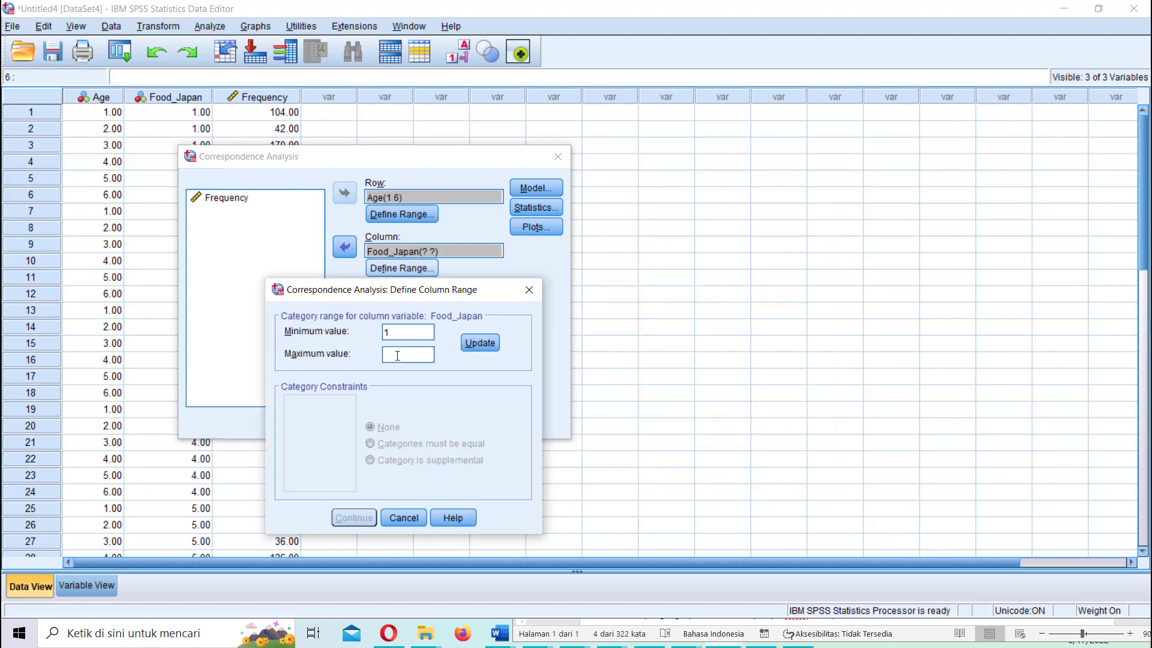
click(397, 355)
text(6)
click(478, 348)
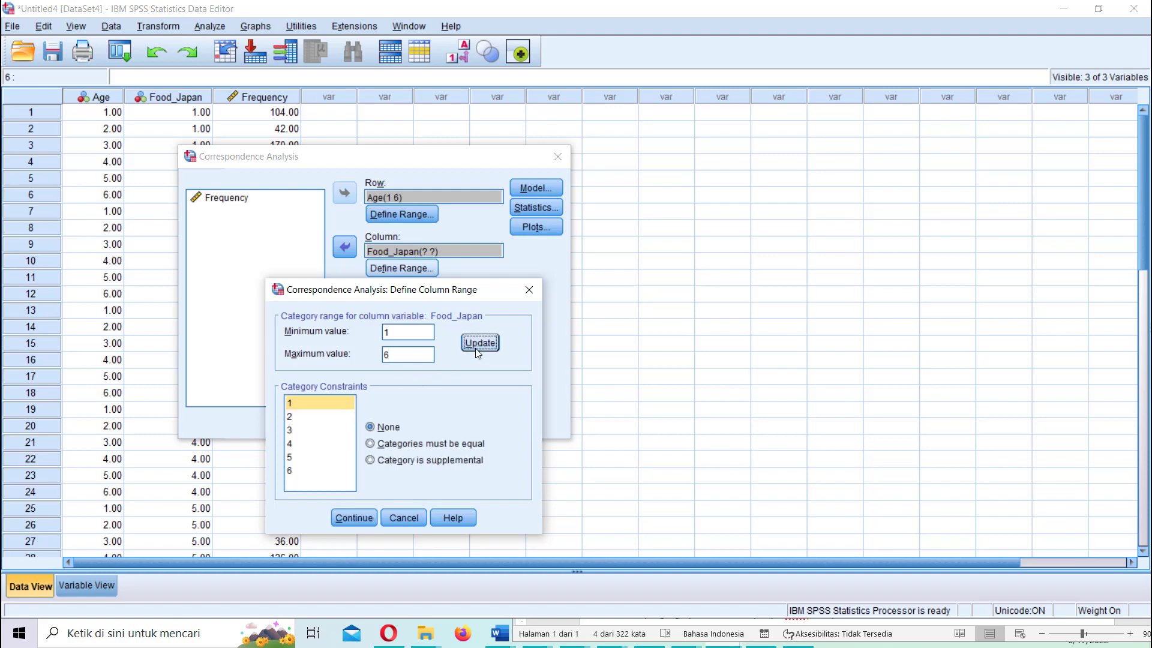
click(351, 518)
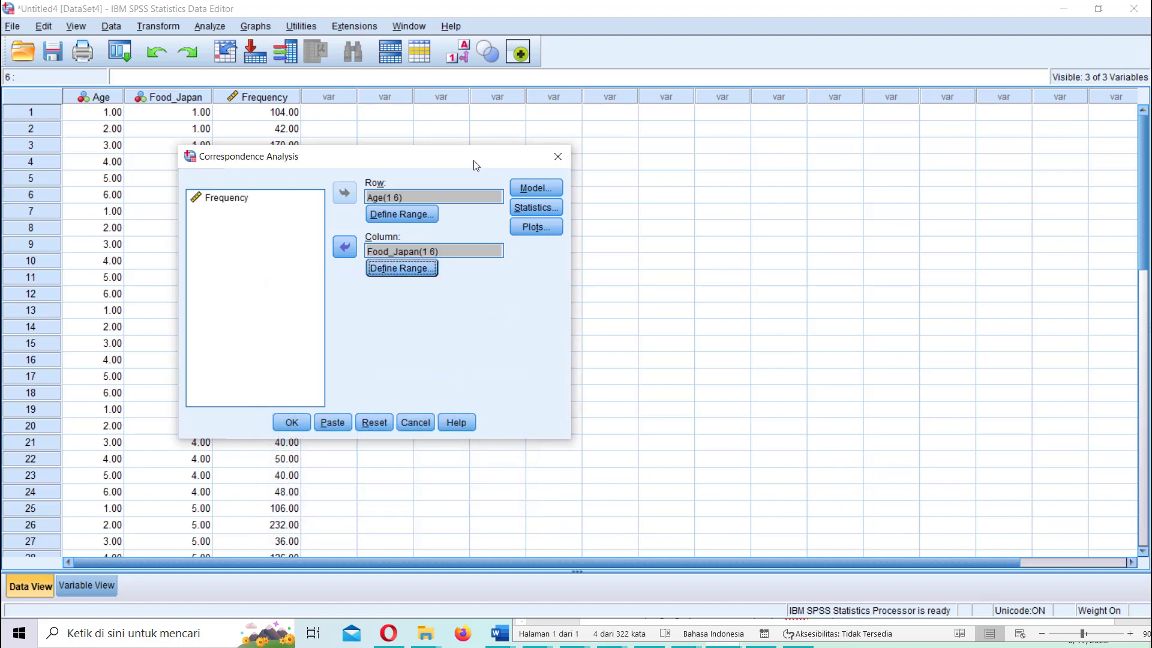
Step: Set the number of dimensions in the correspondence model's solution to 5
drag(477, 164, 363, 163)
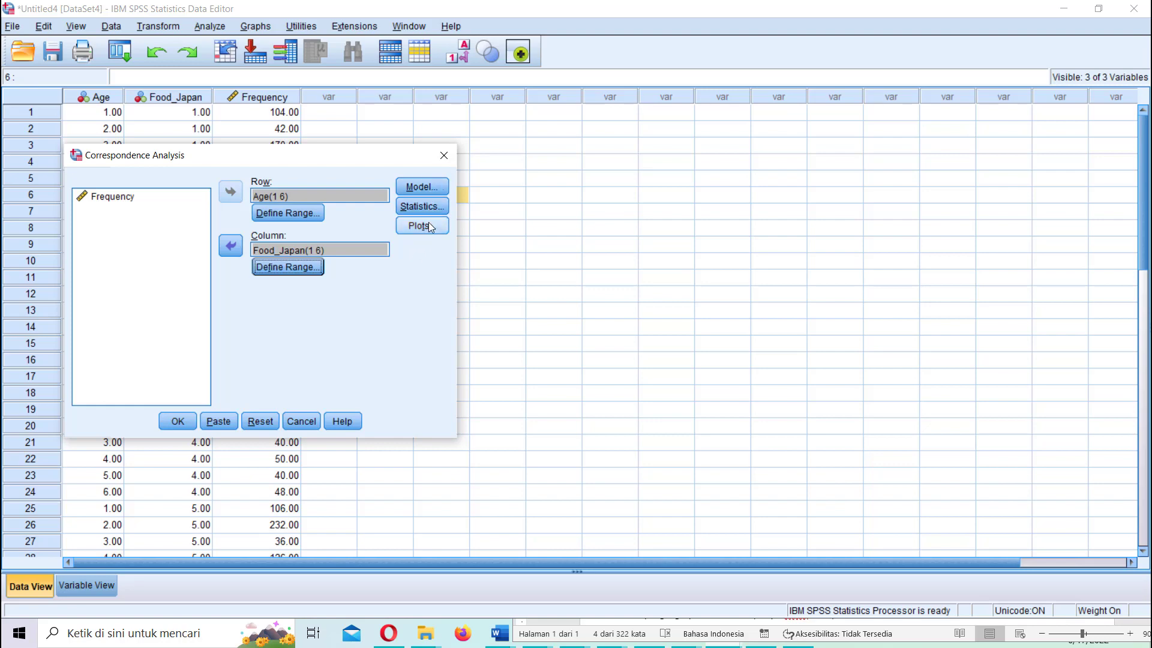
click(433, 186)
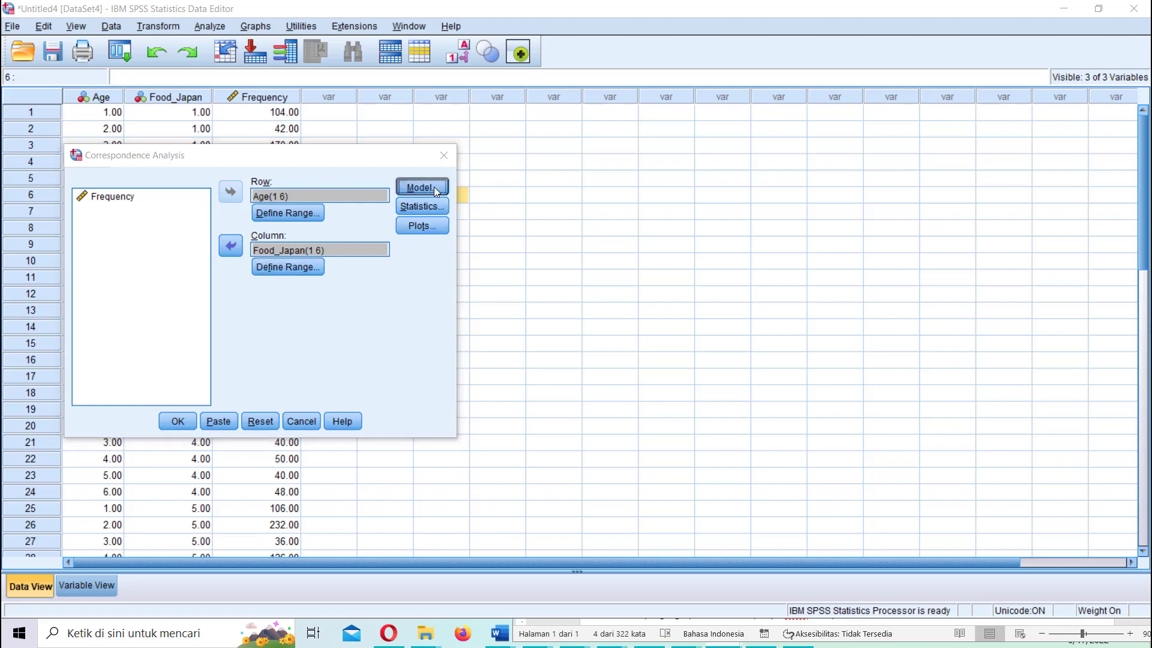
drag(442, 75, 385, 78)
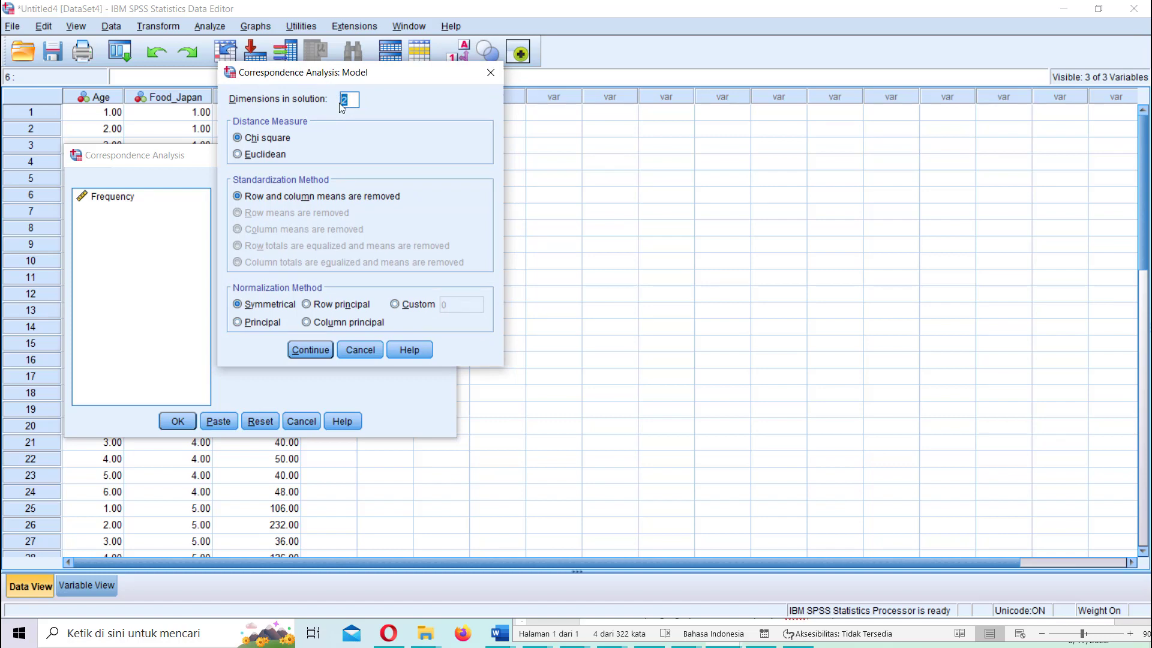
text(5)
click(301, 346)
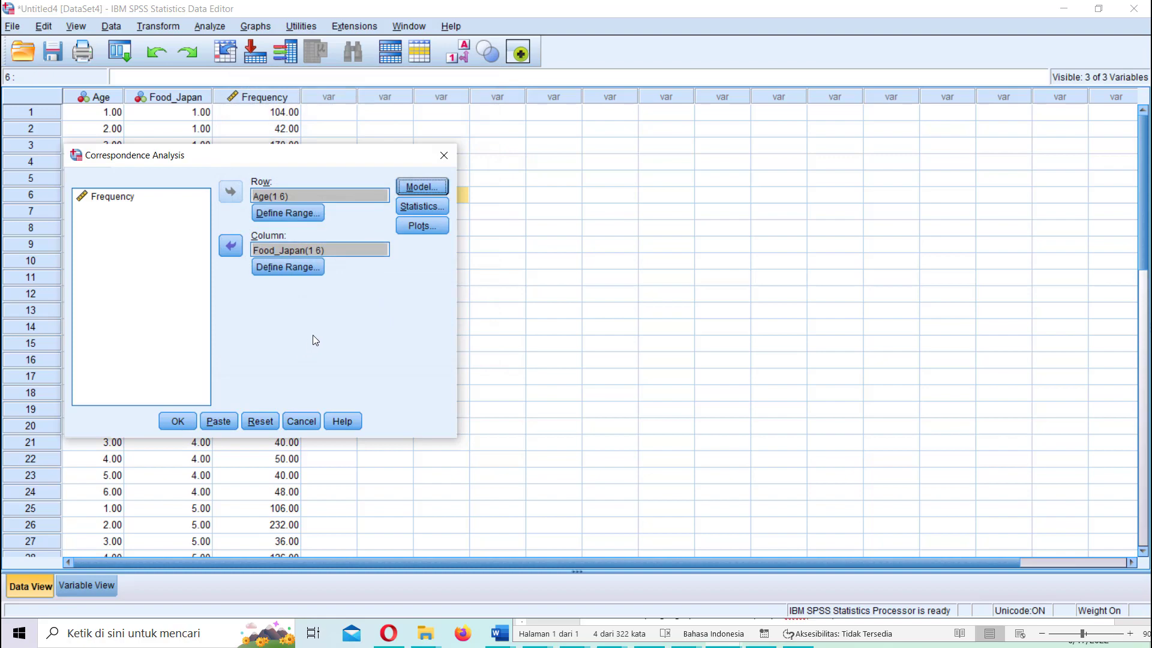
Step: Add row profiles and column profiles to the statistics of the Correspondence Analysis
key(Tab)
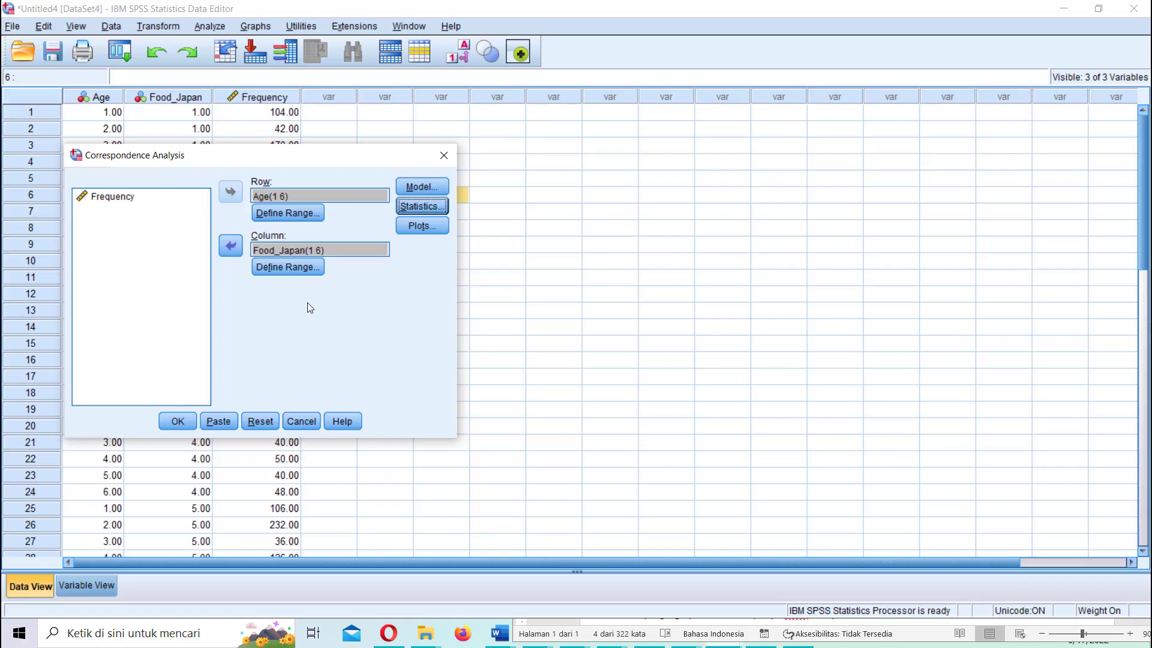
click(431, 208)
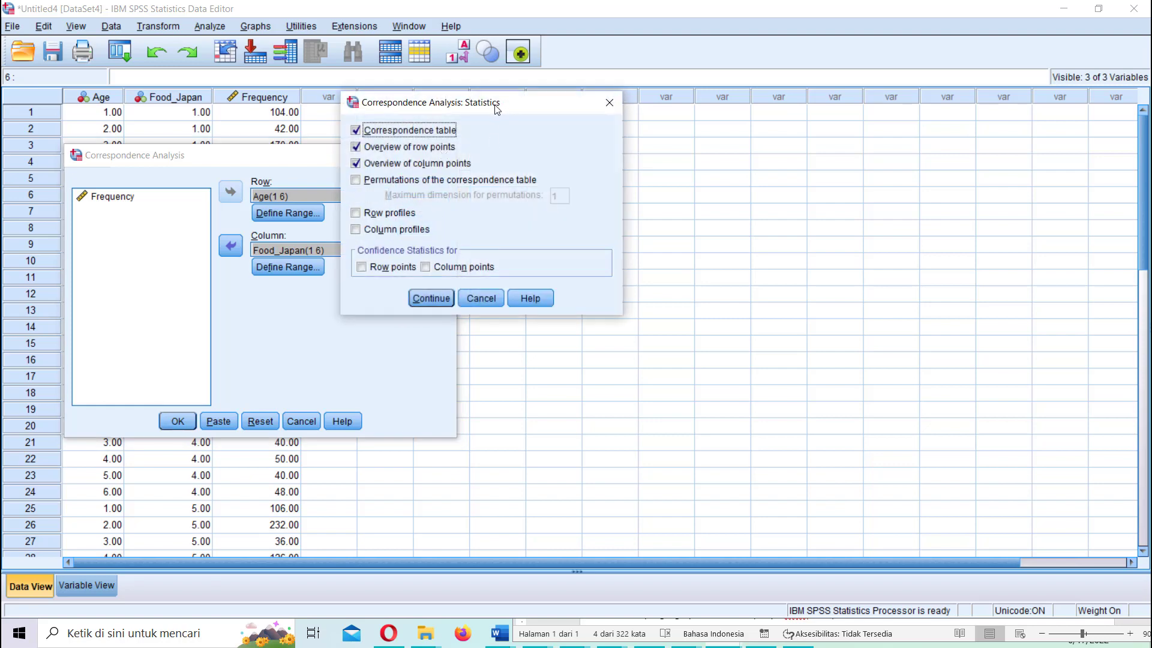
drag(487, 107, 367, 113)
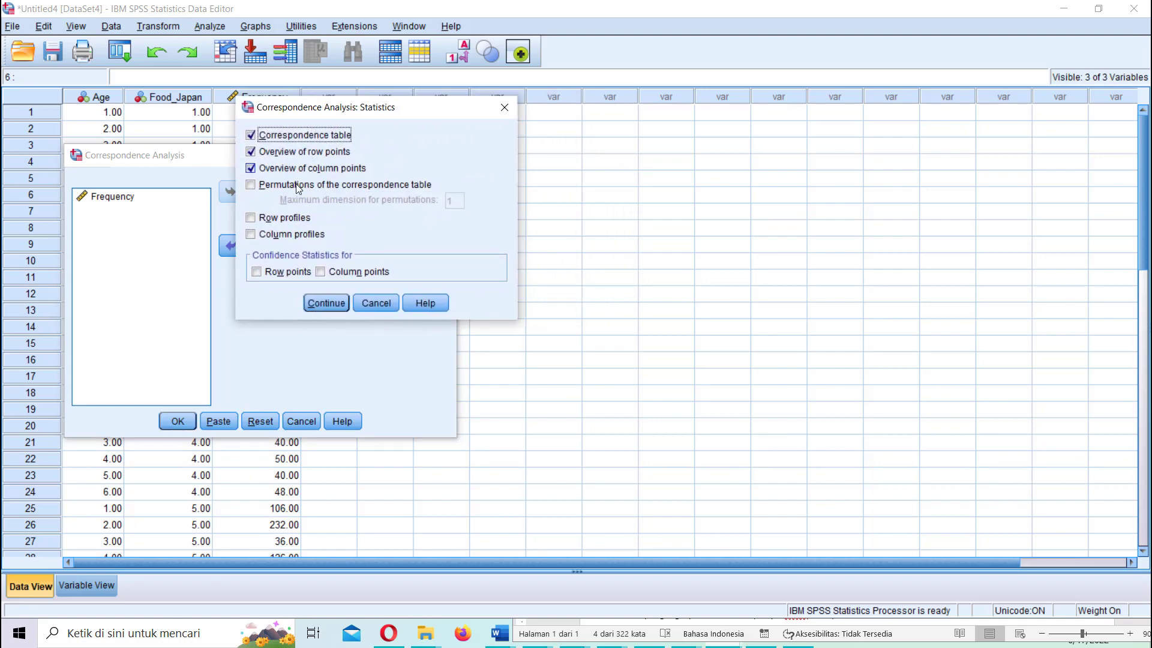
click(270, 221)
click(264, 235)
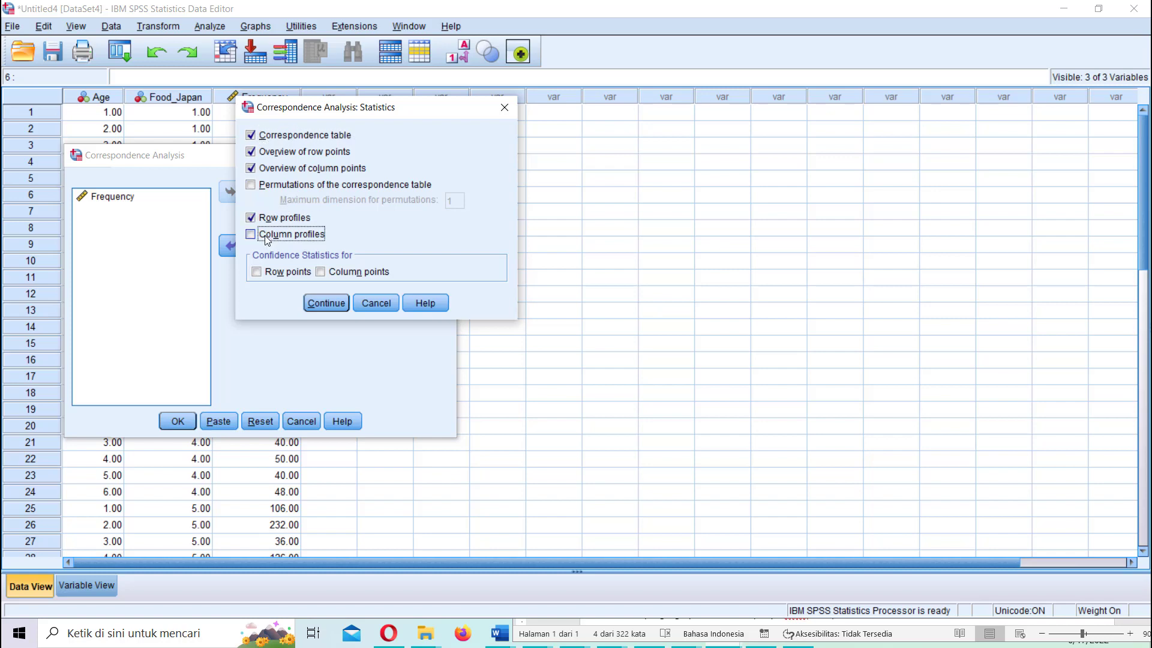
click(325, 303)
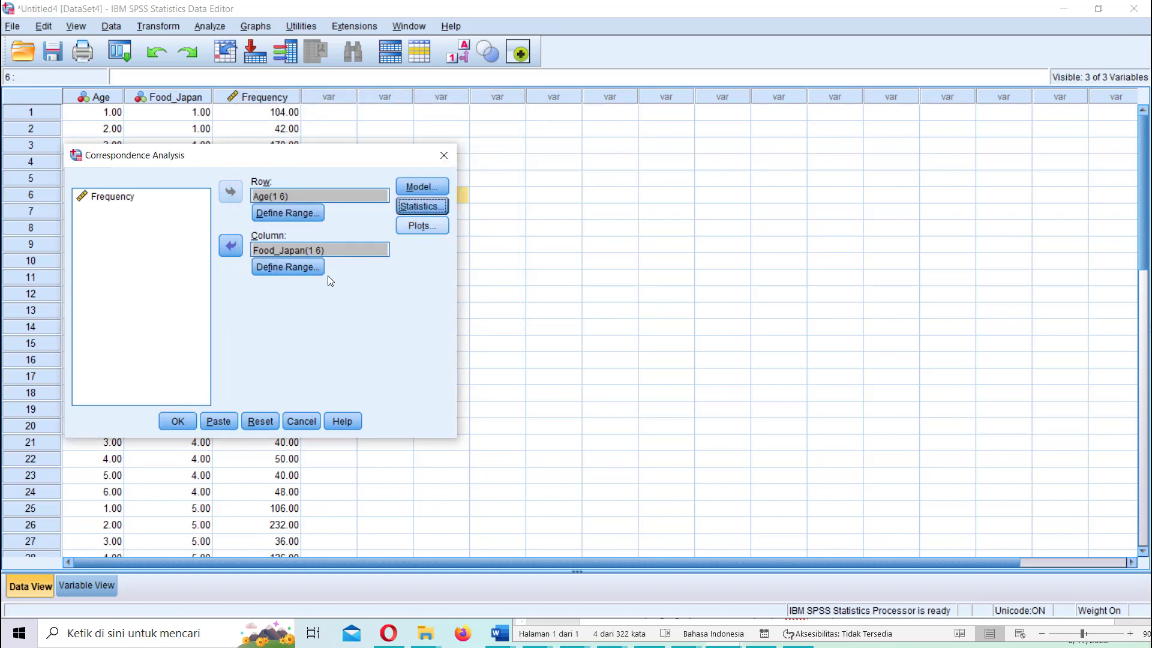
Step: Run the Correspondence Analysis and maximize the output viewer
click(168, 421)
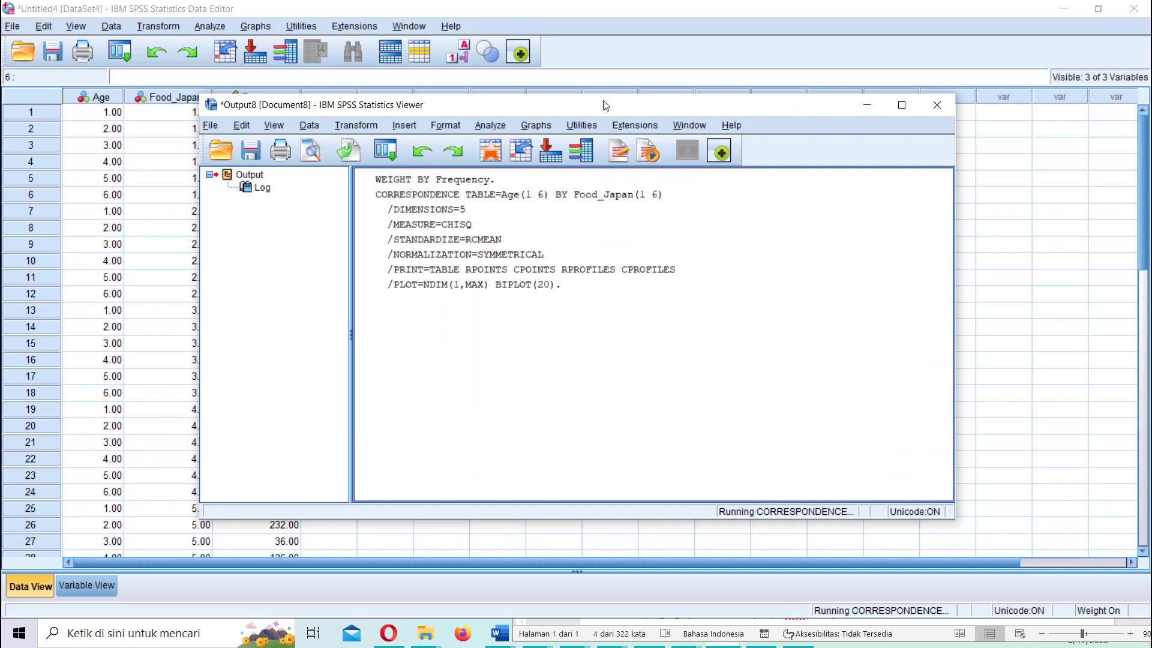
drag(586, 103, 436, 94)
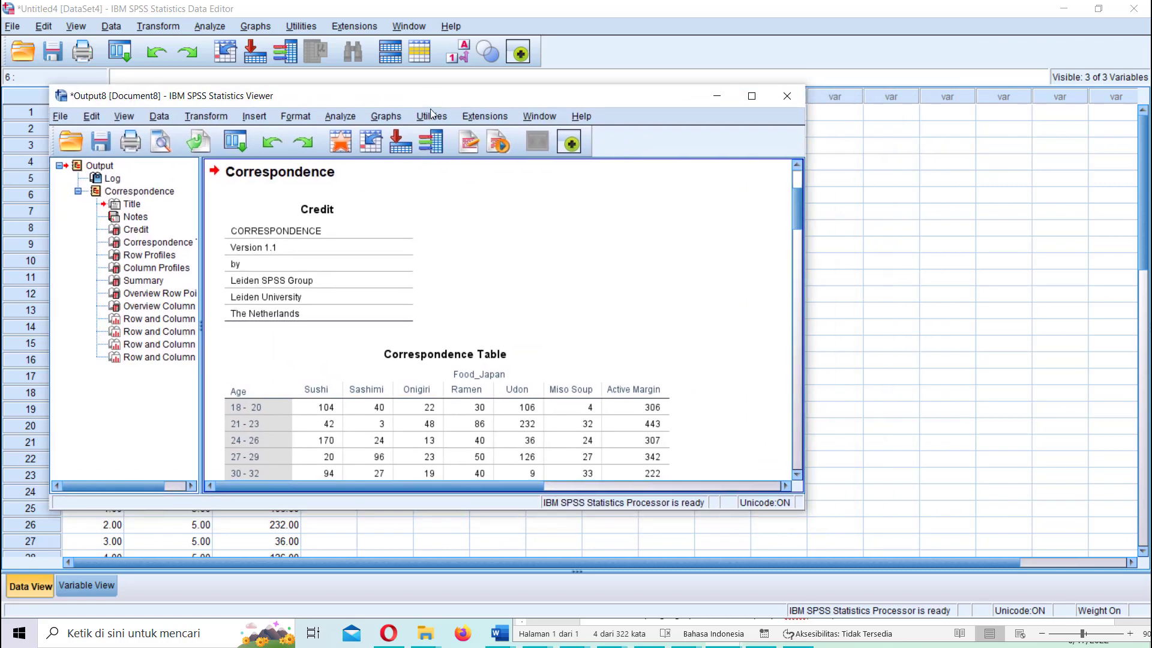
click(751, 96)
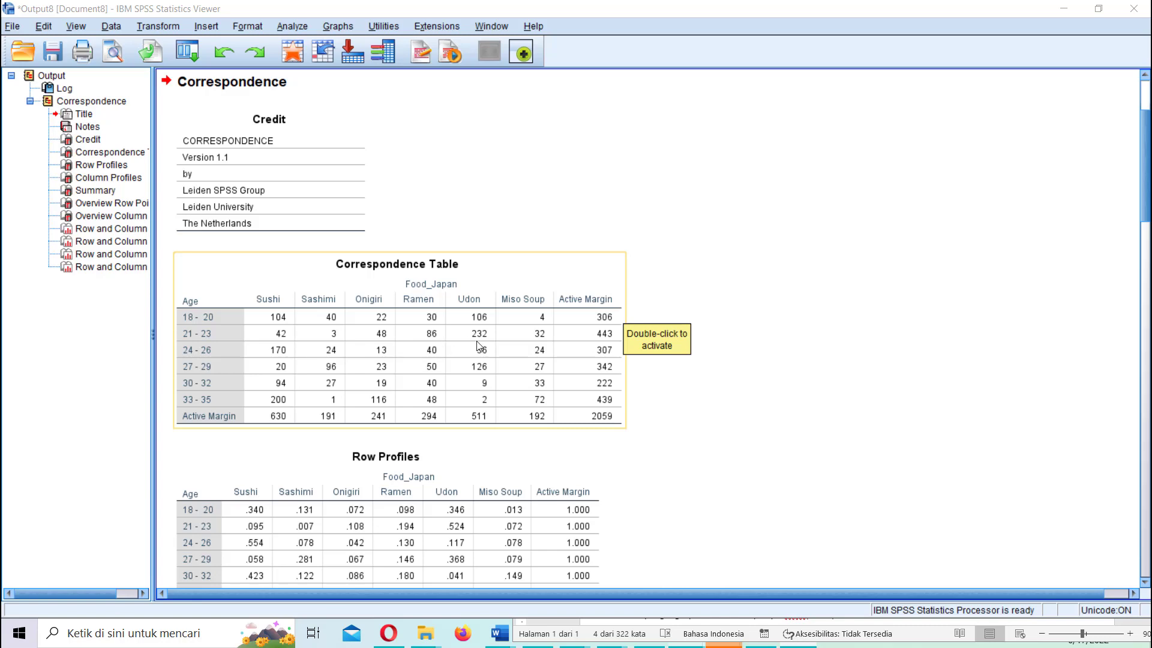
Step: Examine the correspondence table, the row and column profiles and the summary of dimensions in the output
scroll(395, 419, down, 2)
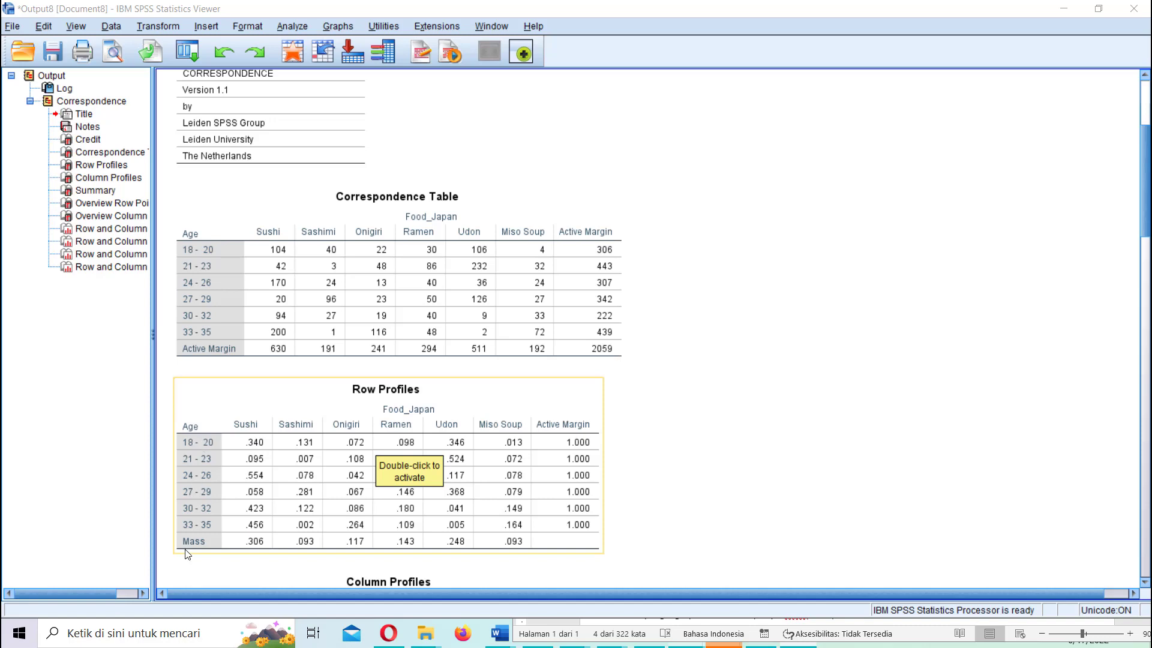
scroll(188, 554, down, 2)
scroll(197, 530, down, 1)
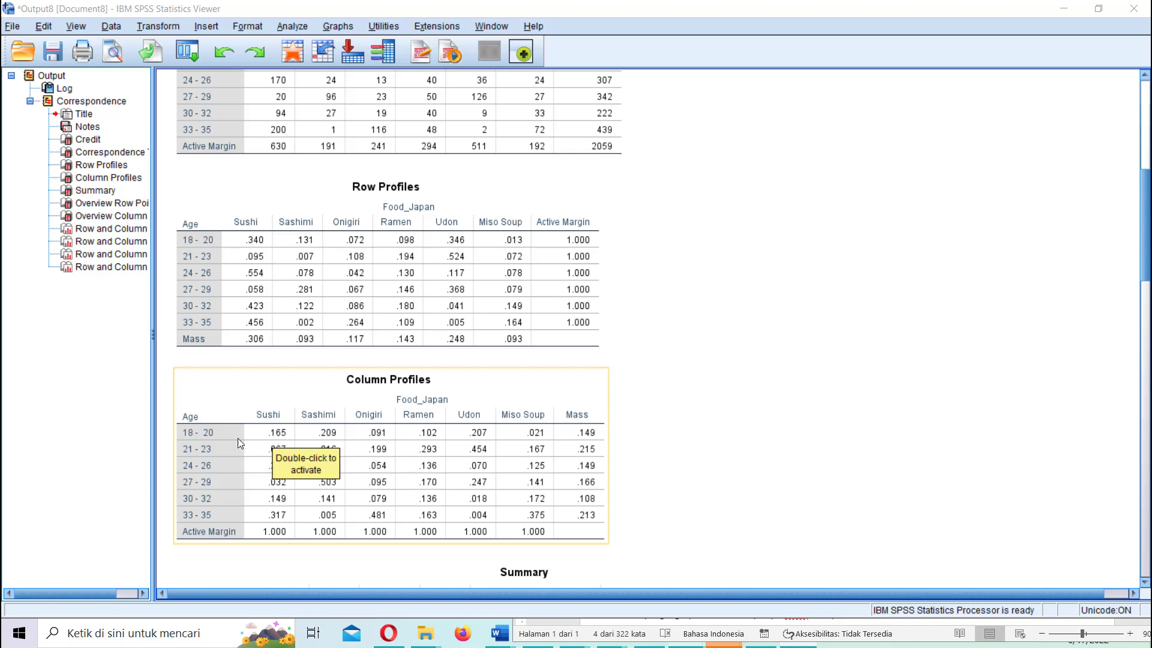
scroll(221, 438, down, 5)
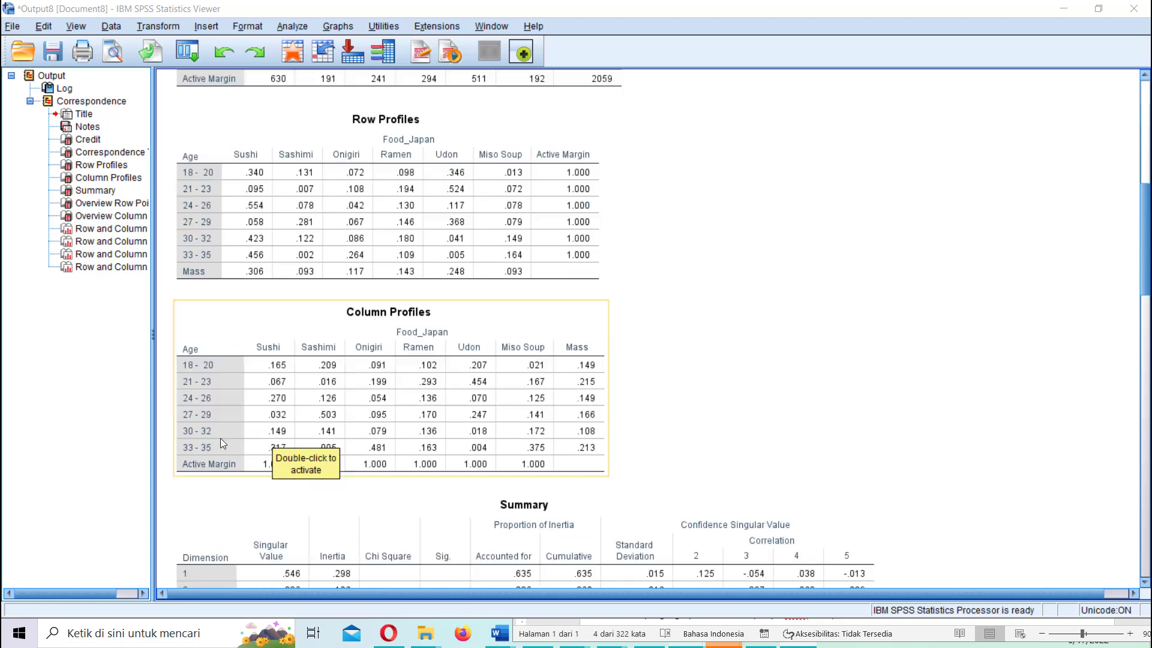
click(221, 438)
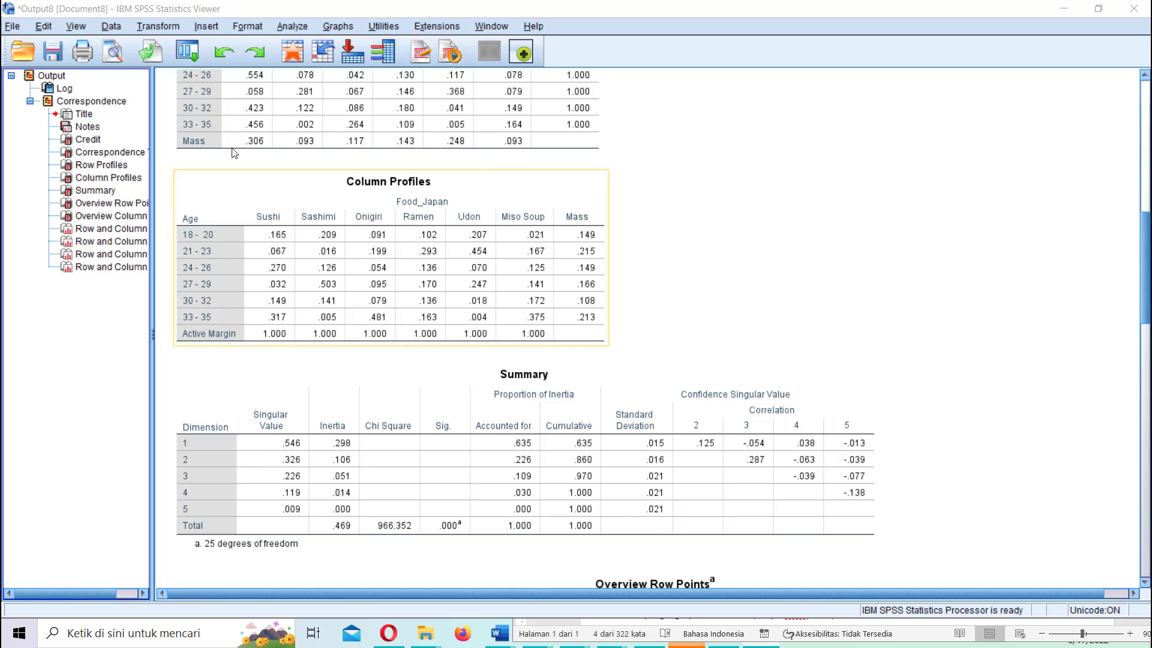
Step: Recall the Correspondence Analysis of Age by Food_Japan and set the dimensions in solution to 3
click(187, 48)
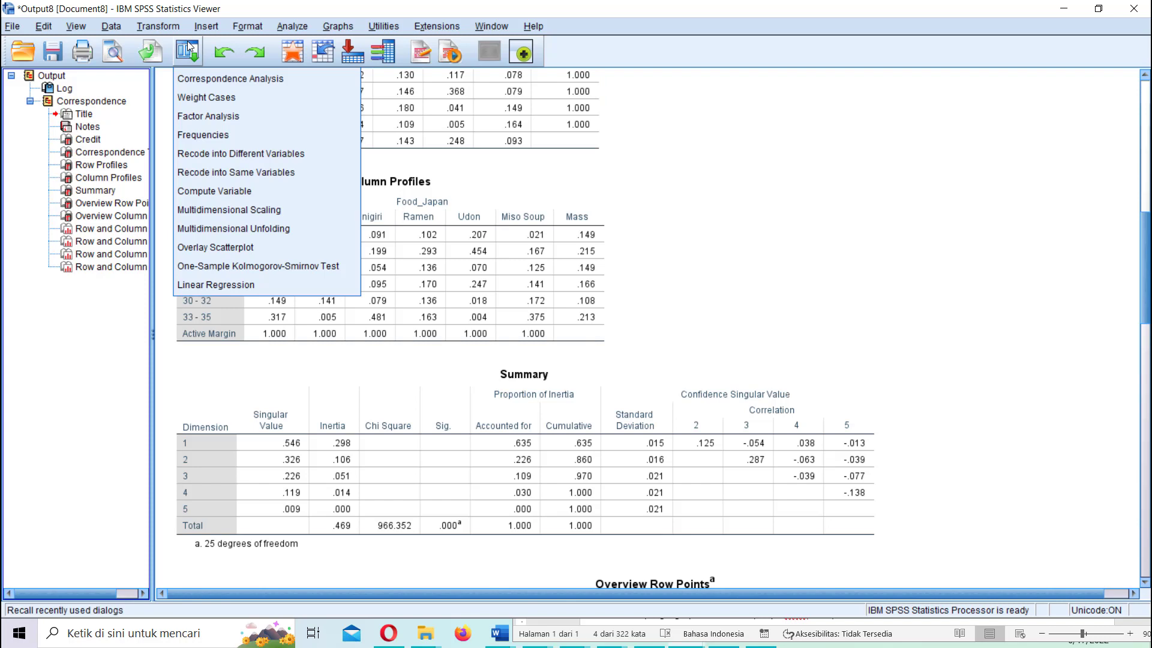
click(203, 79)
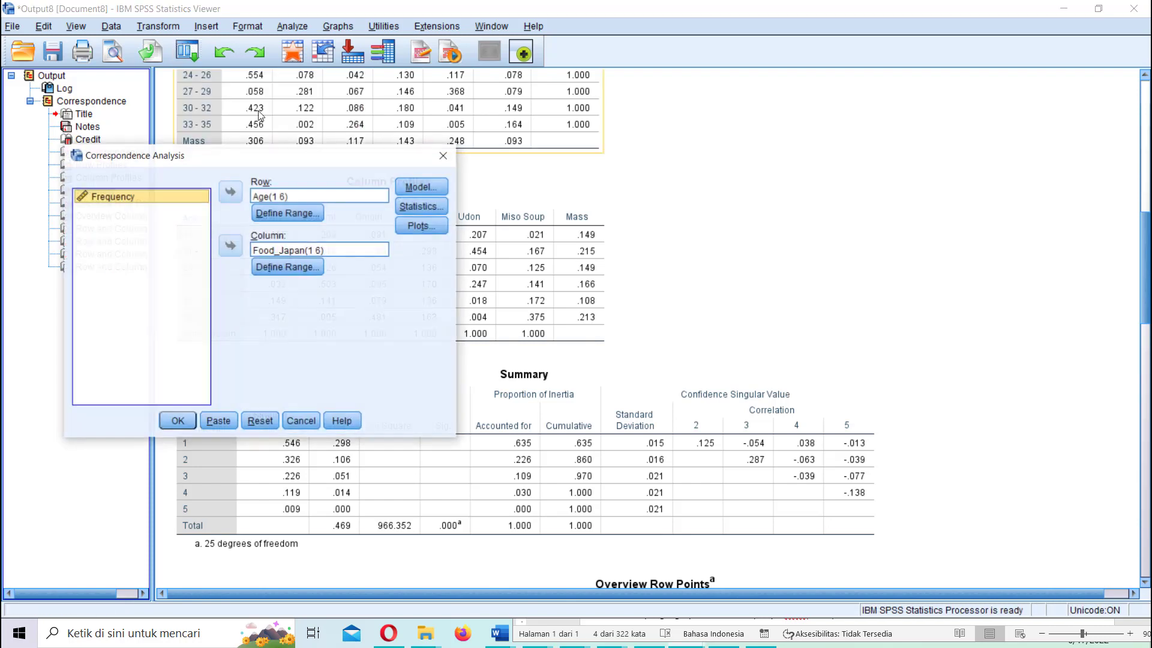
click(411, 187)
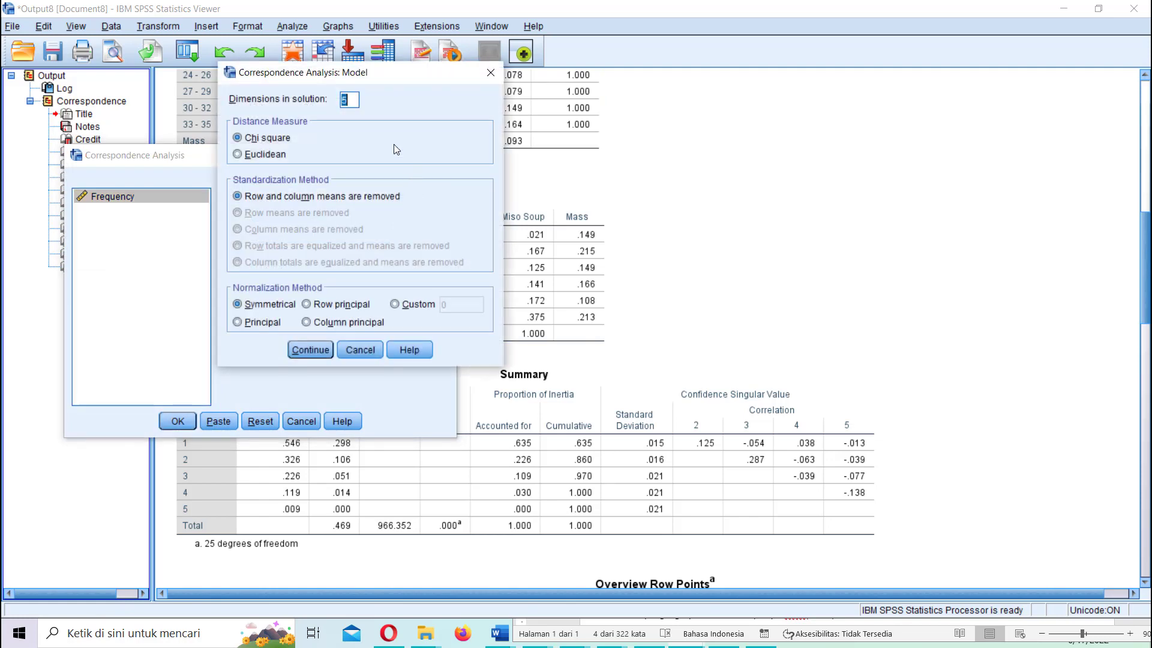
double_click(353, 101)
text(5)
key(BackSpace)
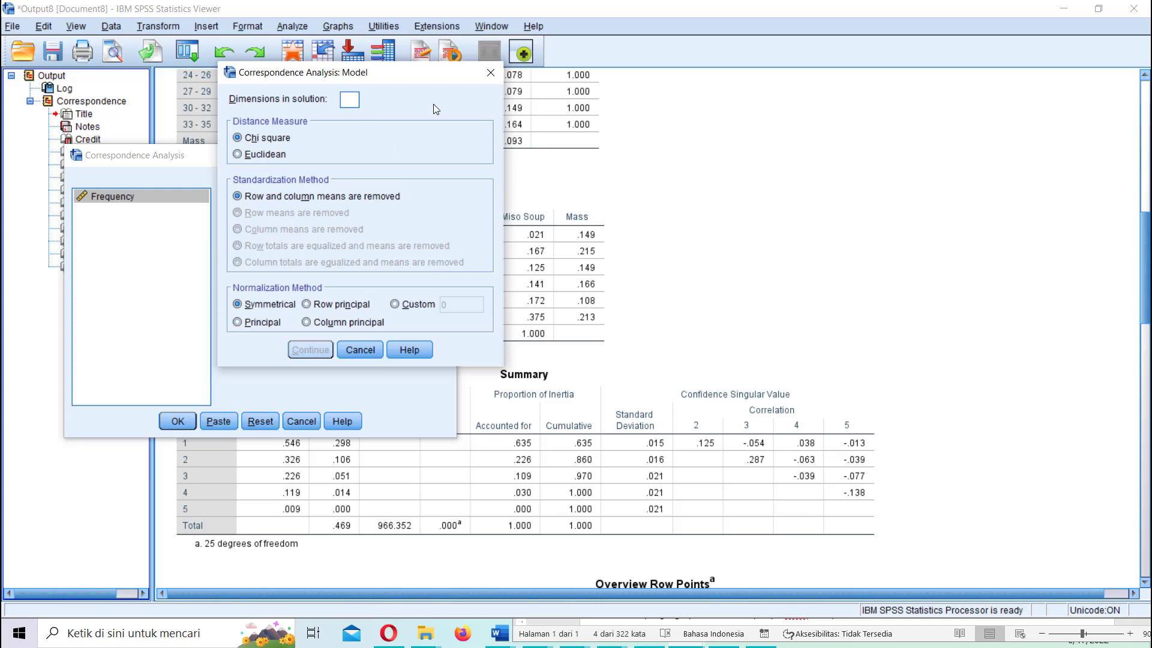
text(3)
click(310, 350)
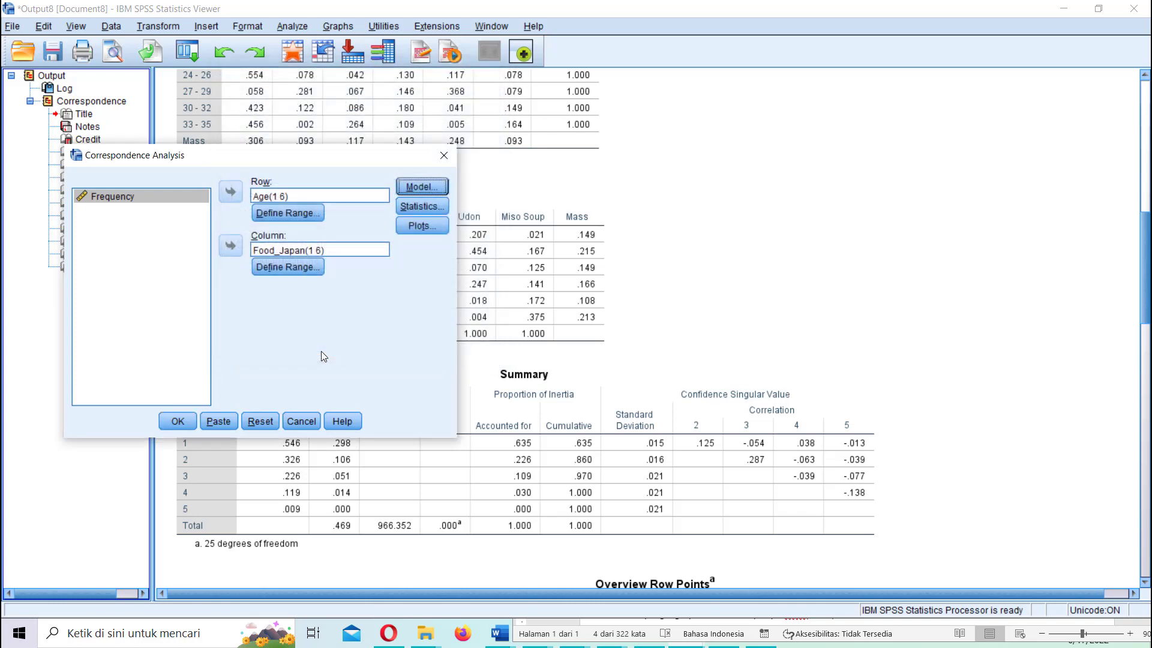
Step: Add line plots of the transformed row categories and transformed column categories, and run the Correspondence Analysis
click(432, 207)
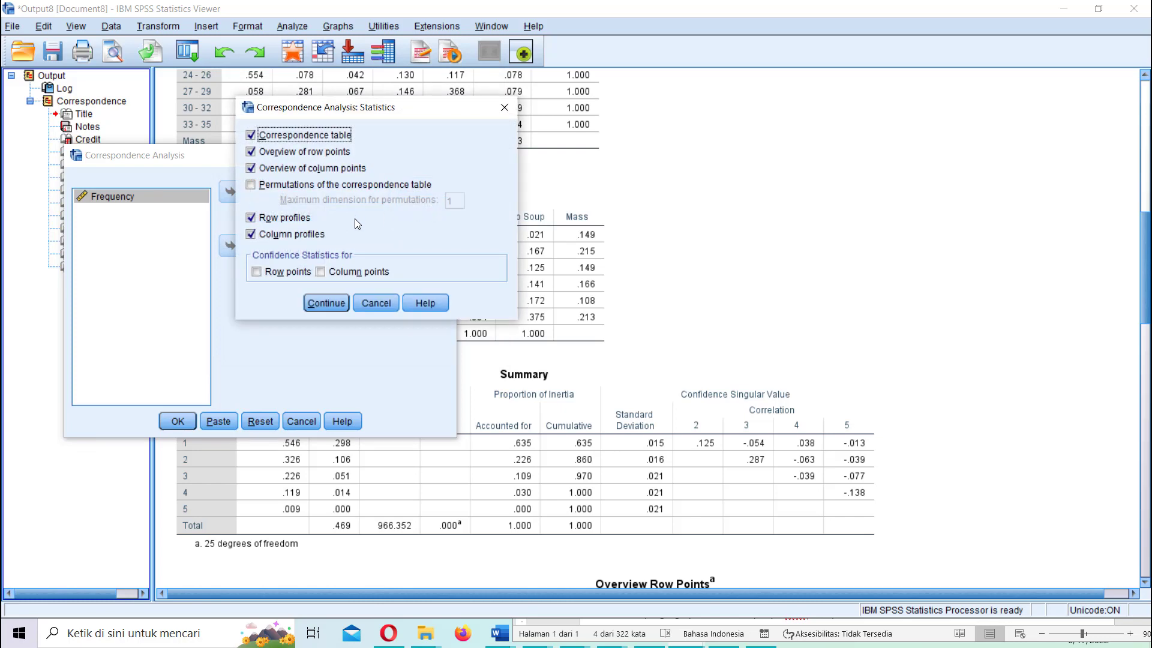
click(328, 304)
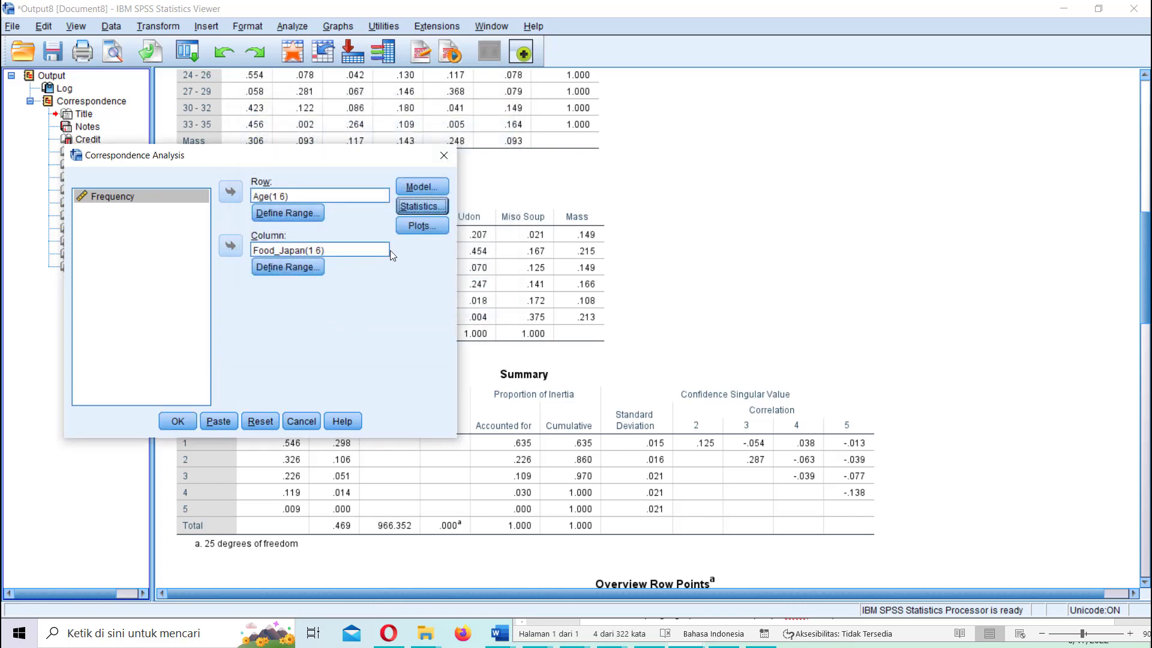
click(412, 227)
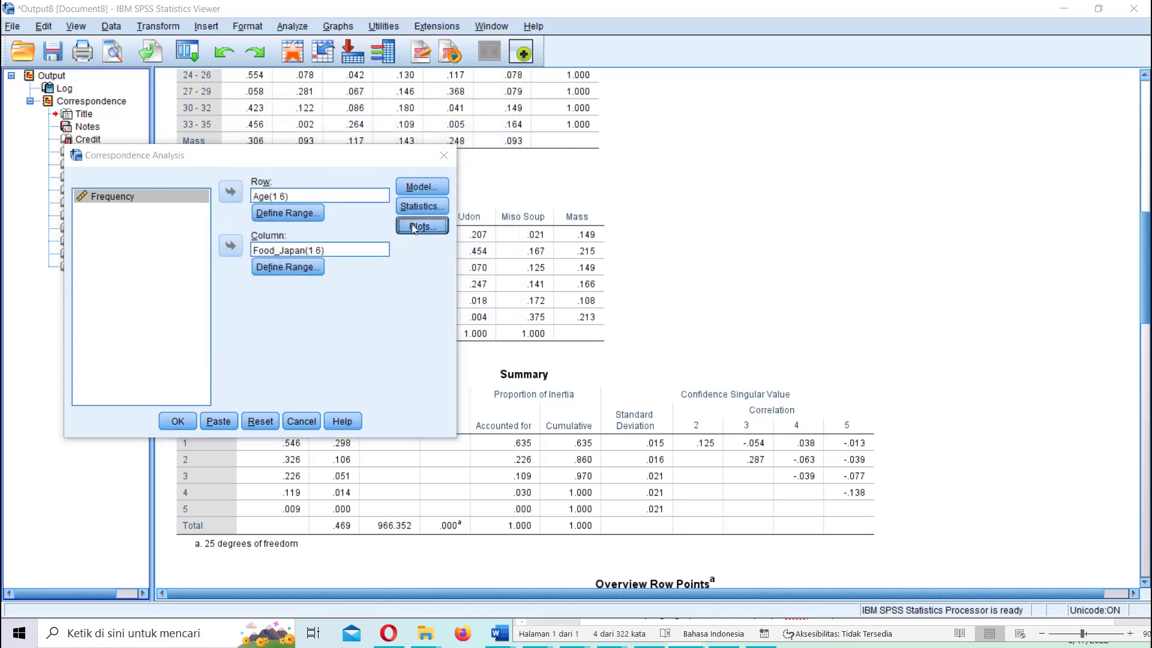
drag(457, 40, 369, 48)
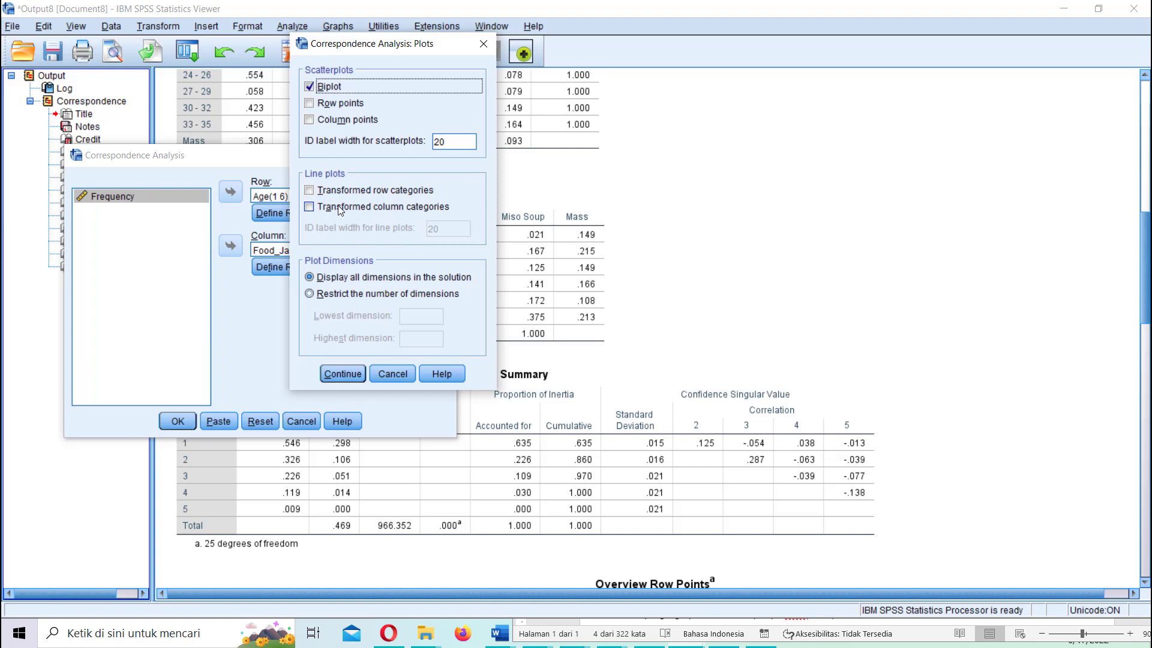
click(312, 190)
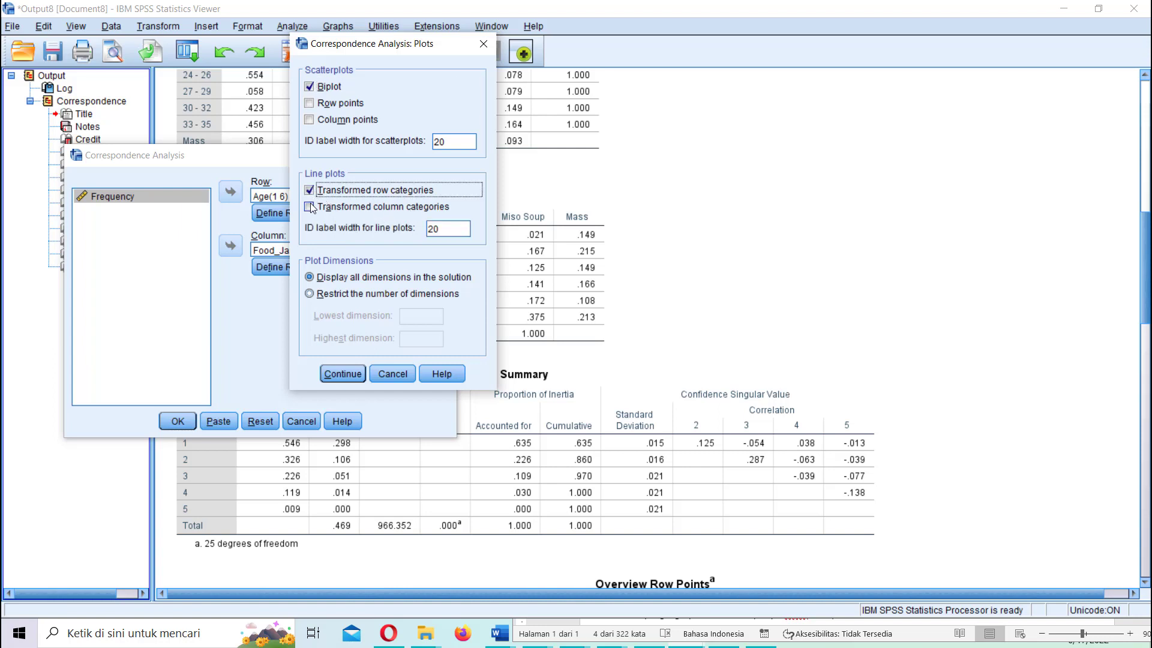
click(310, 206)
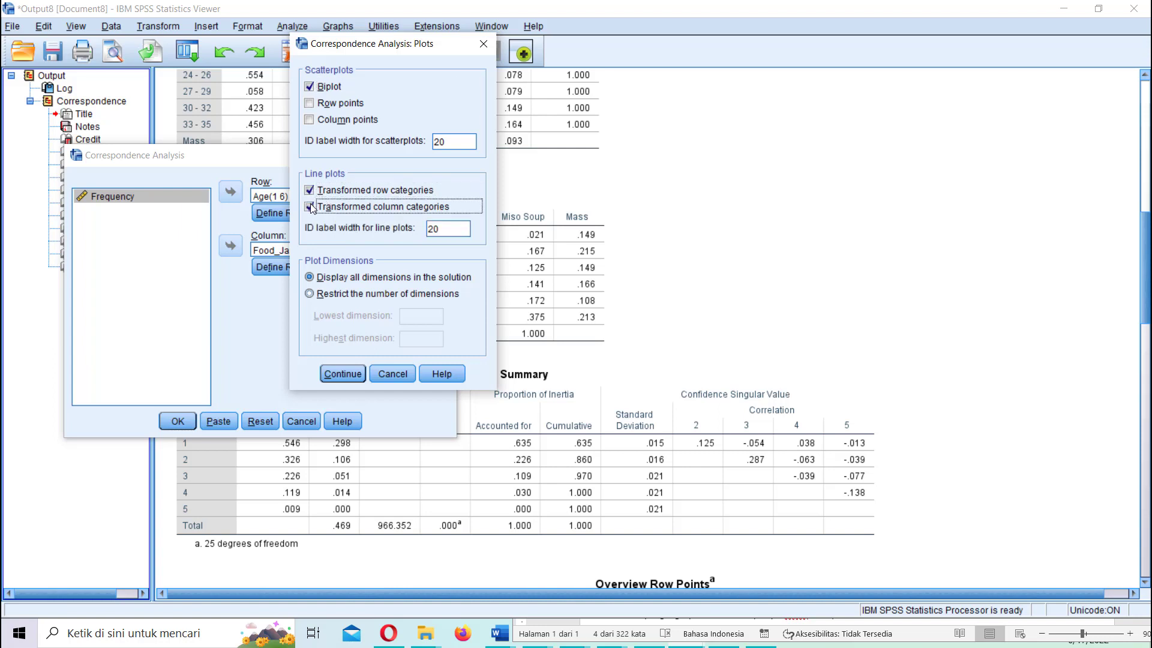
click(358, 373)
click(176, 423)
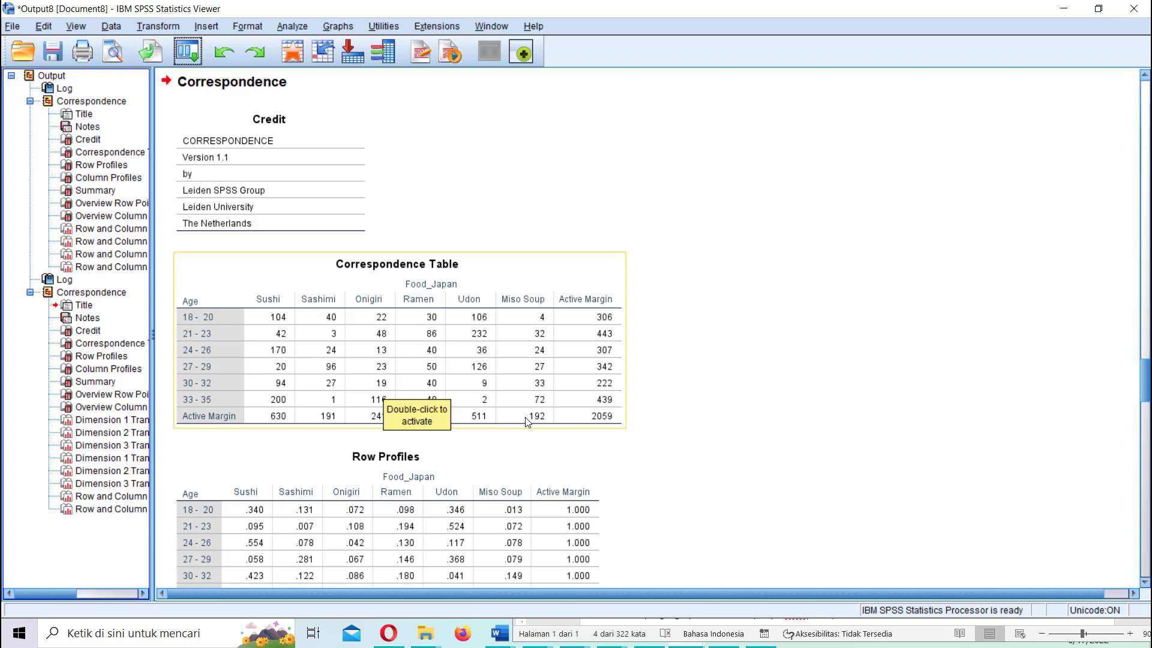
Step: Show data labels on the Dimension 1 Transformed Age Categories line plot in the new output
scroll(510, 445, down, 10)
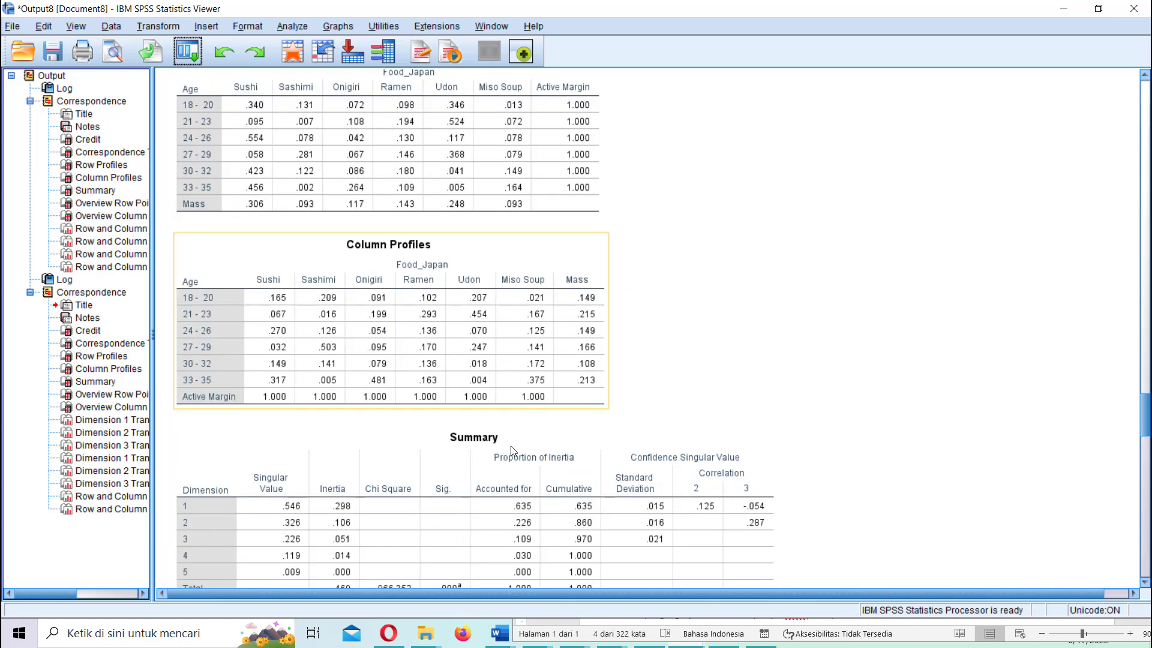
scroll(511, 450, down, 3)
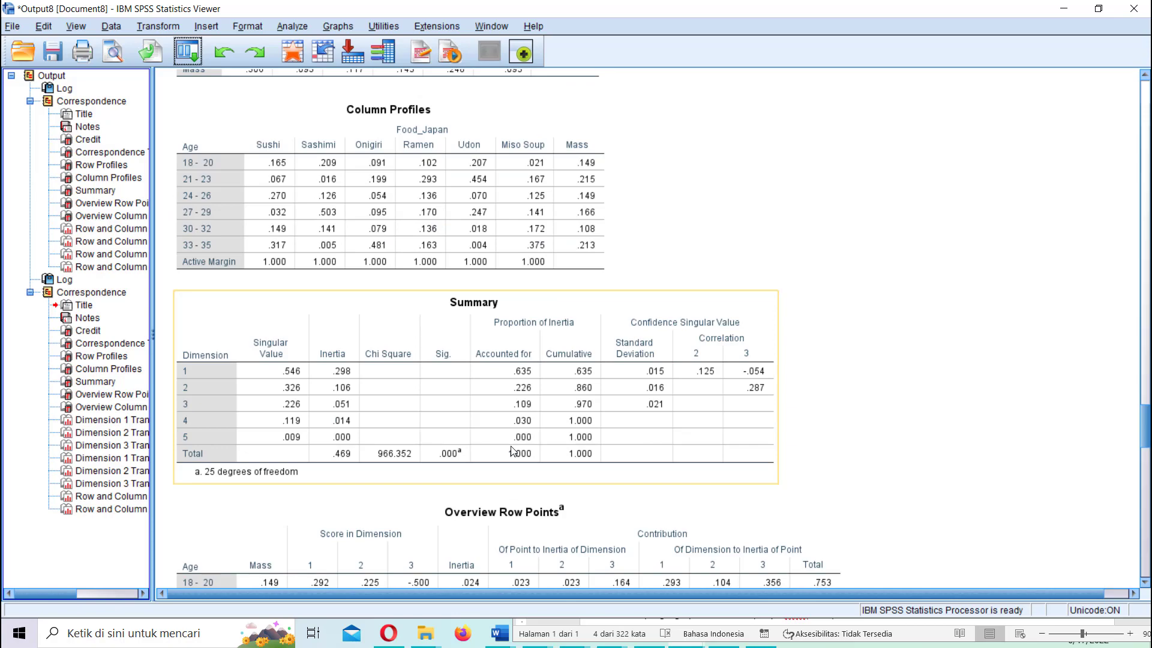
scroll(560, 453, down, 5)
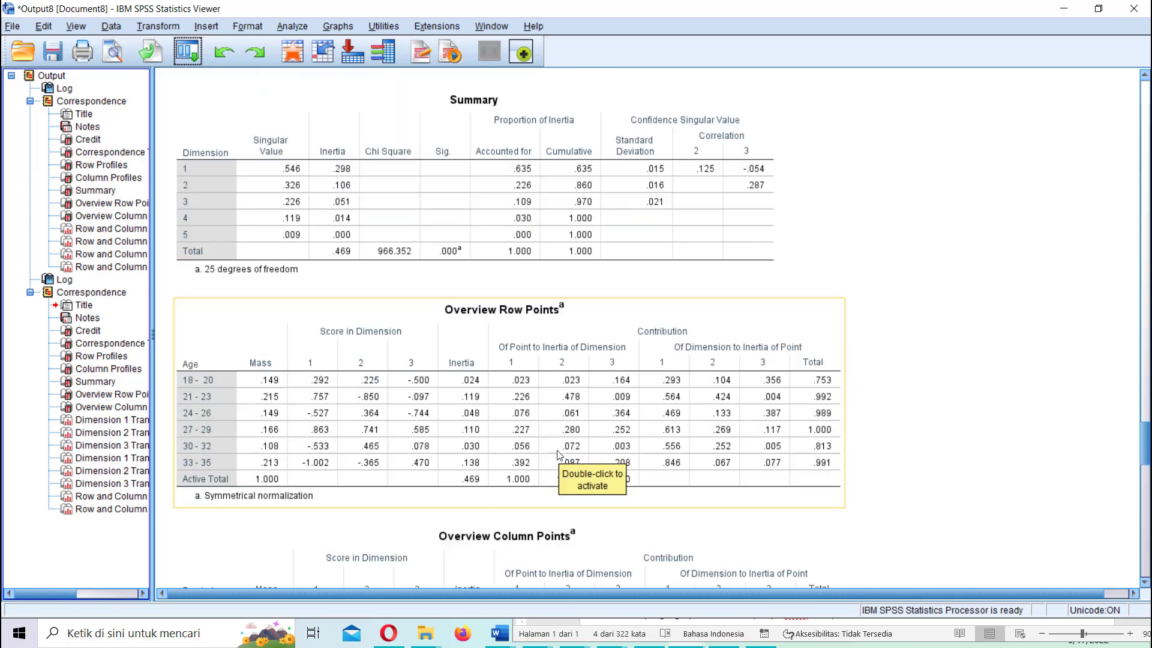
scroll(558, 454, down, 13)
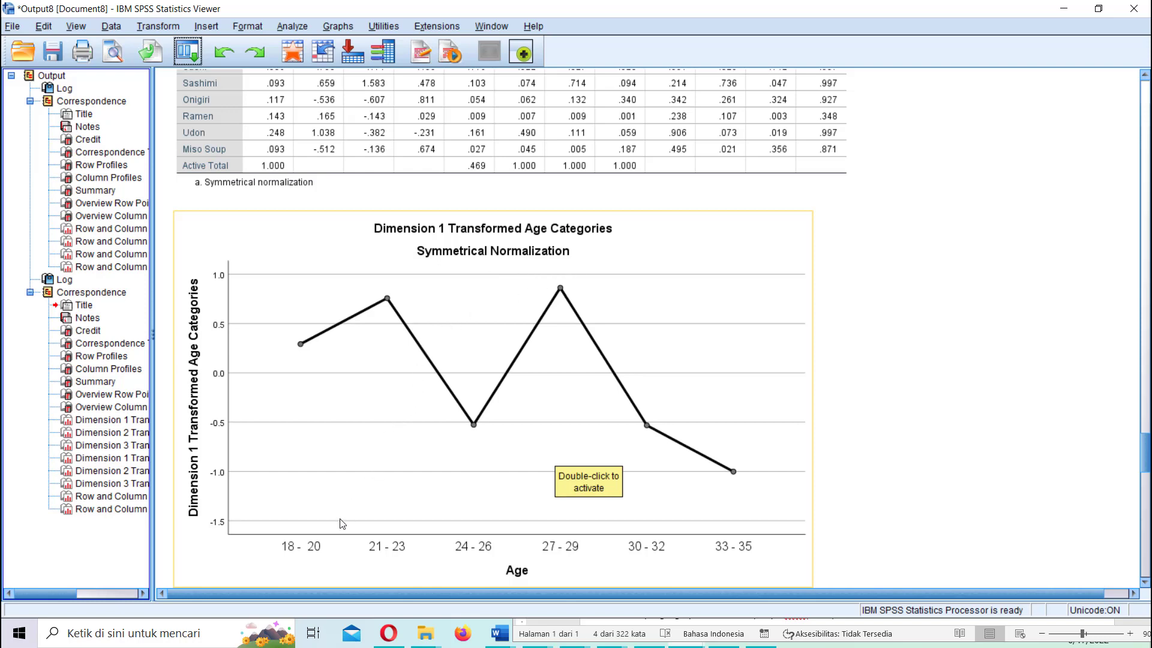
click(315, 366)
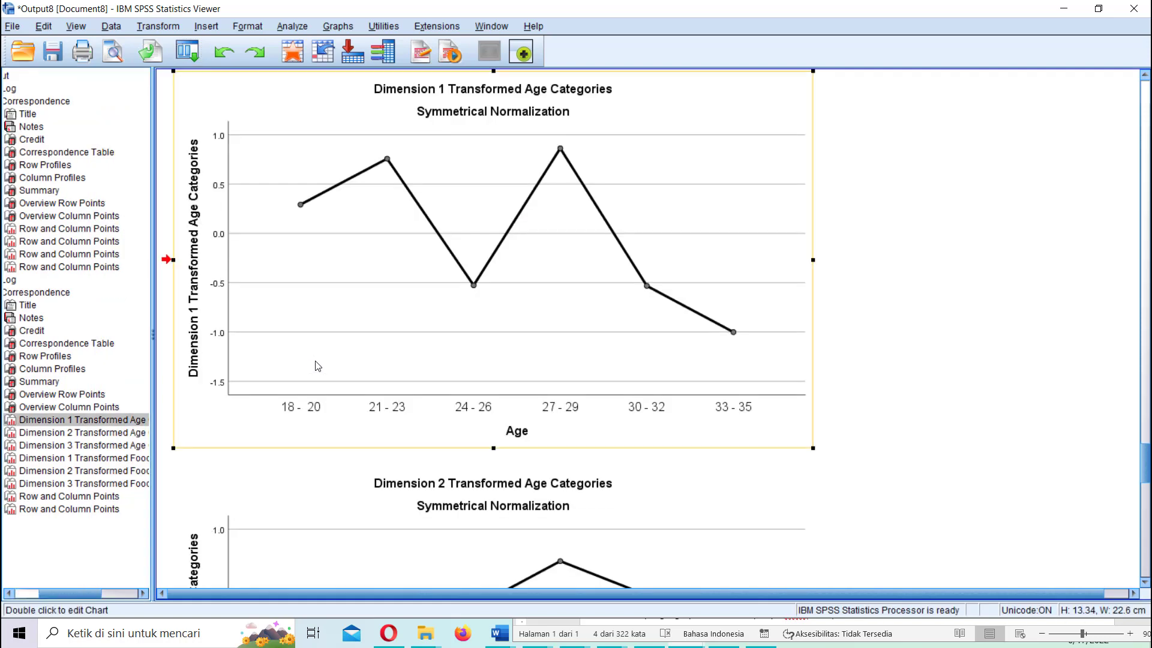
double_click(345, 320)
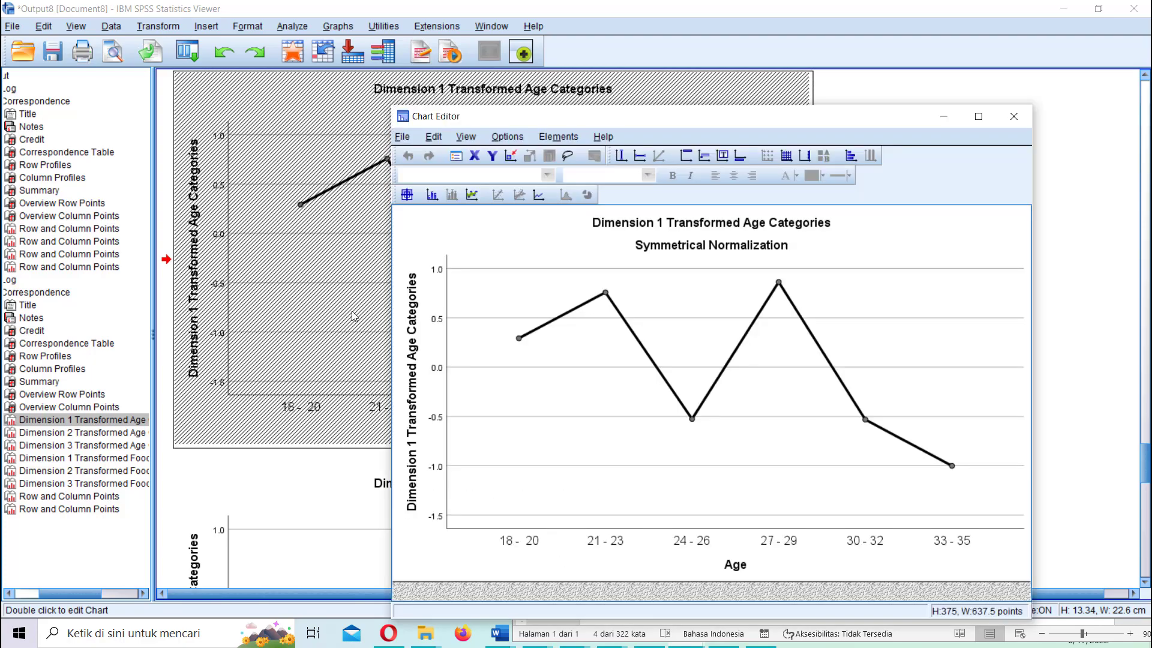
drag(570, 119, 409, 115)
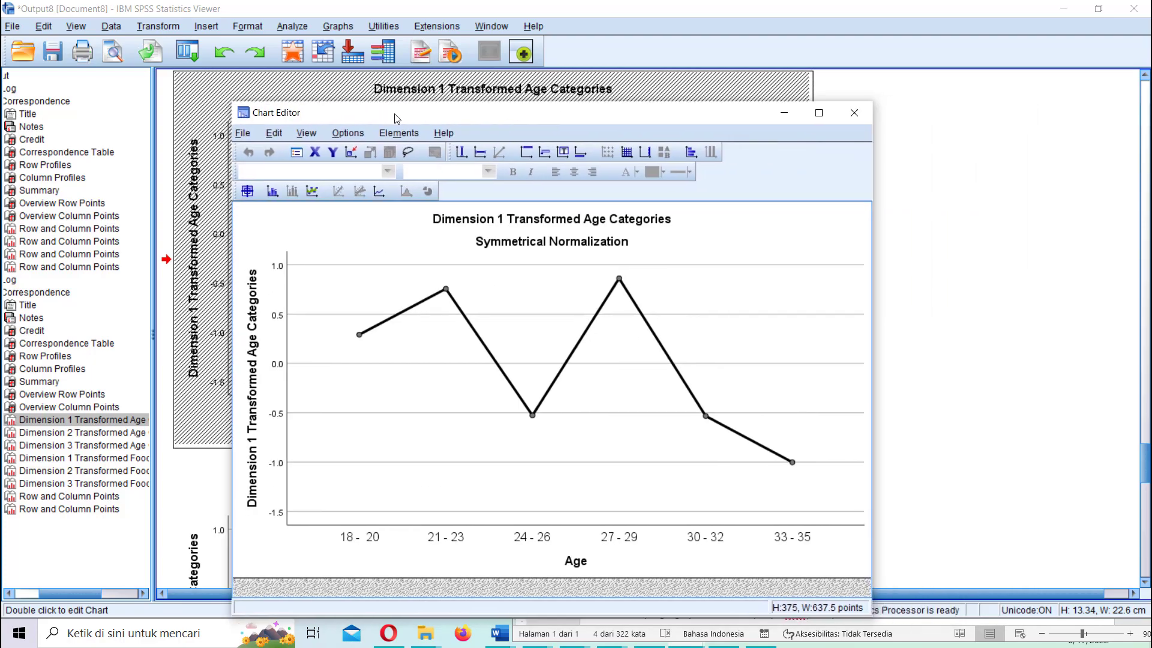
click(395, 133)
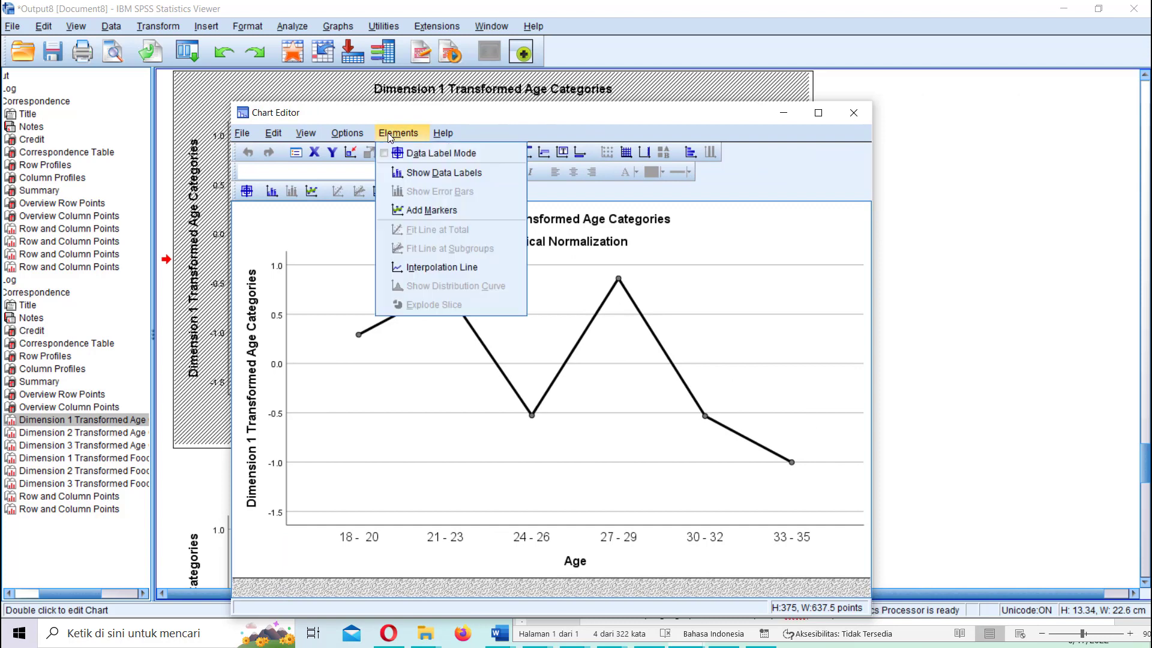
click(396, 173)
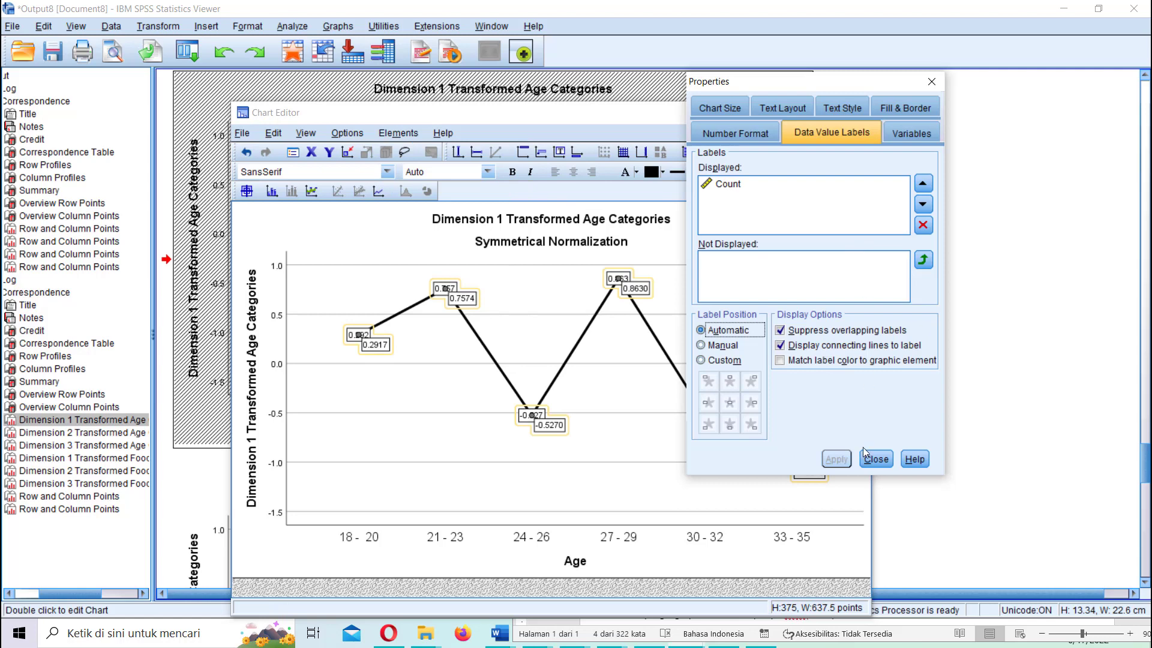
click(876, 459)
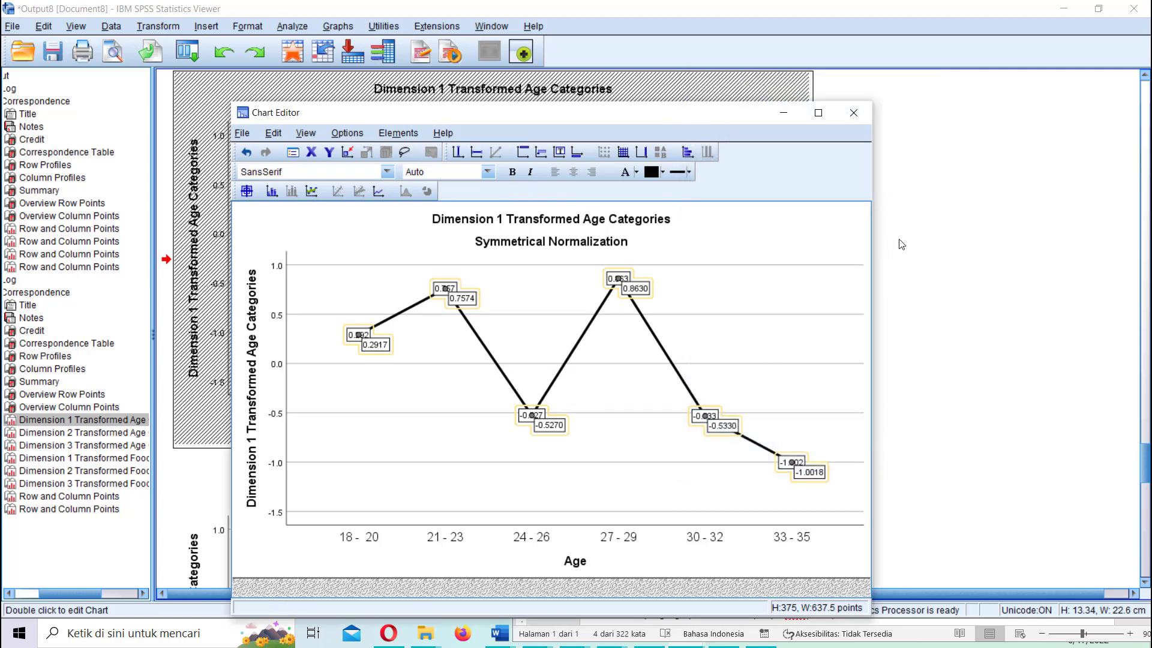
click(849, 111)
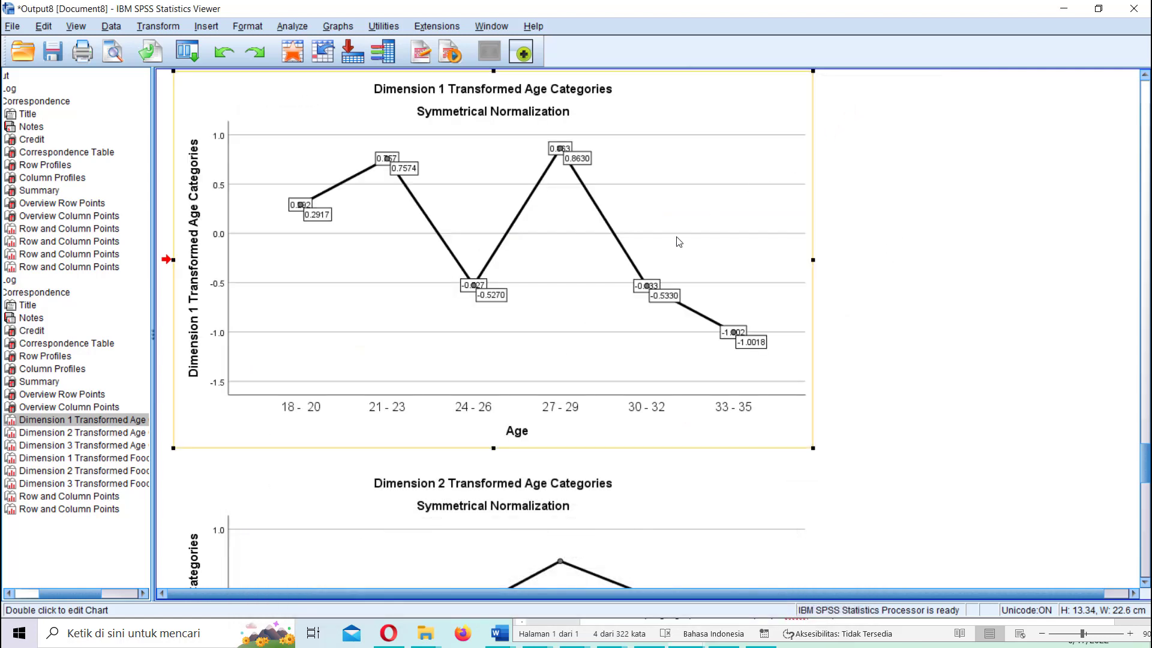
Step: Show data labels on the Dimension 2 Transformed Age Categories line plot and return to the output
scroll(507, 309, up, 2)
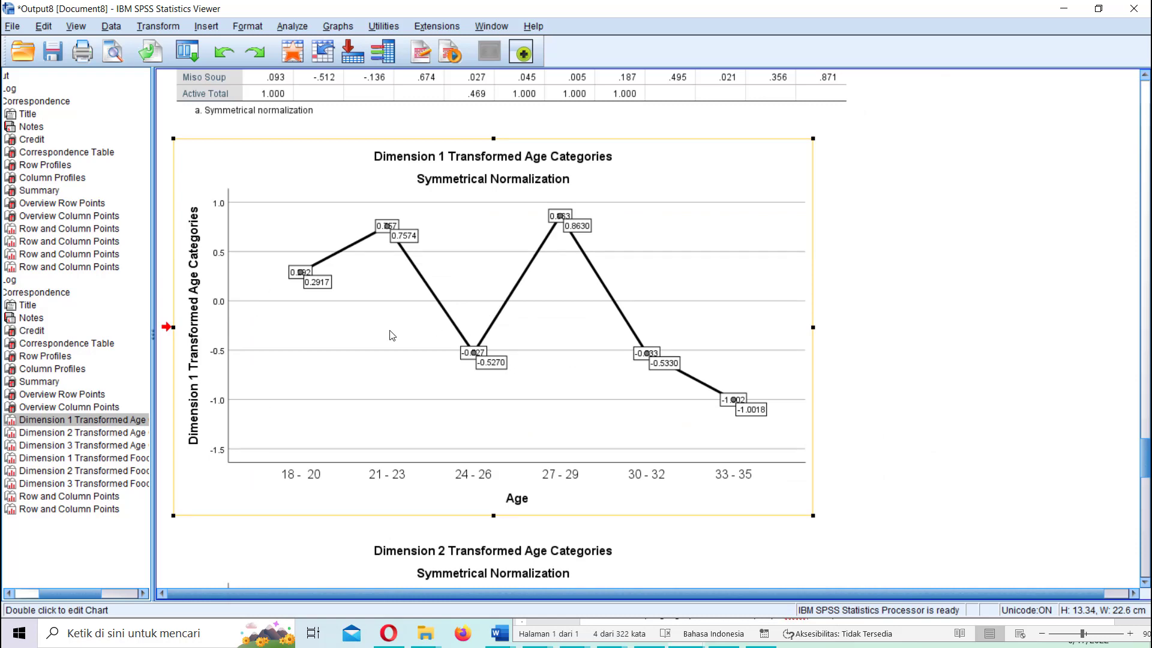
scroll(702, 497, down, 5)
scroll(688, 510, down, 2)
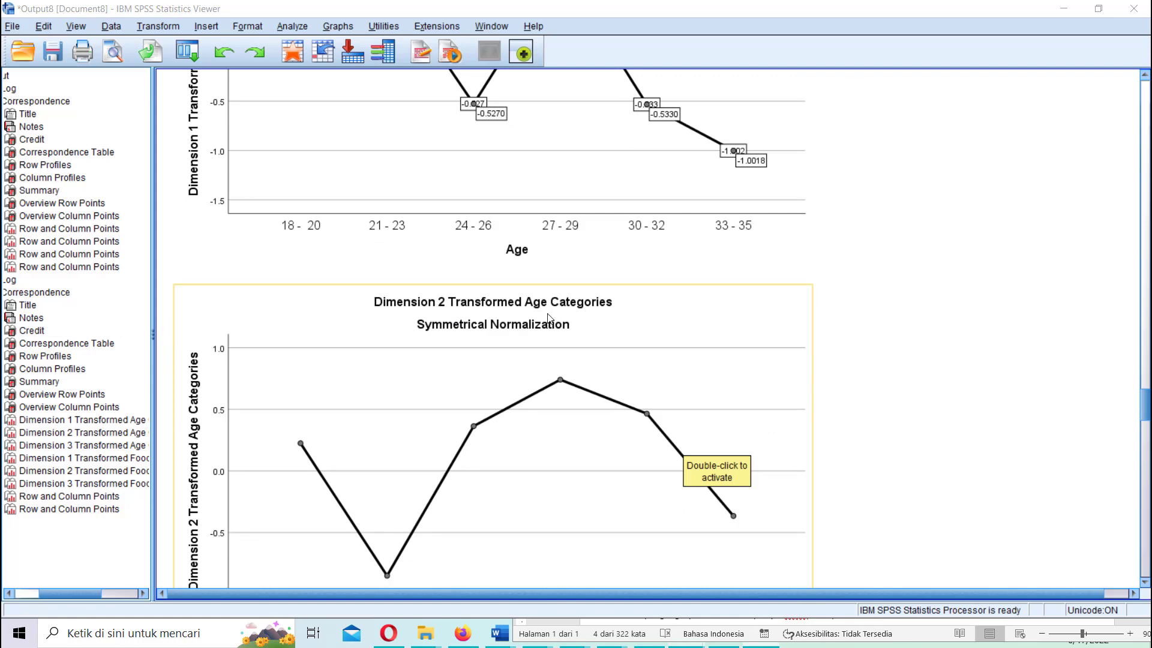
click(516, 437)
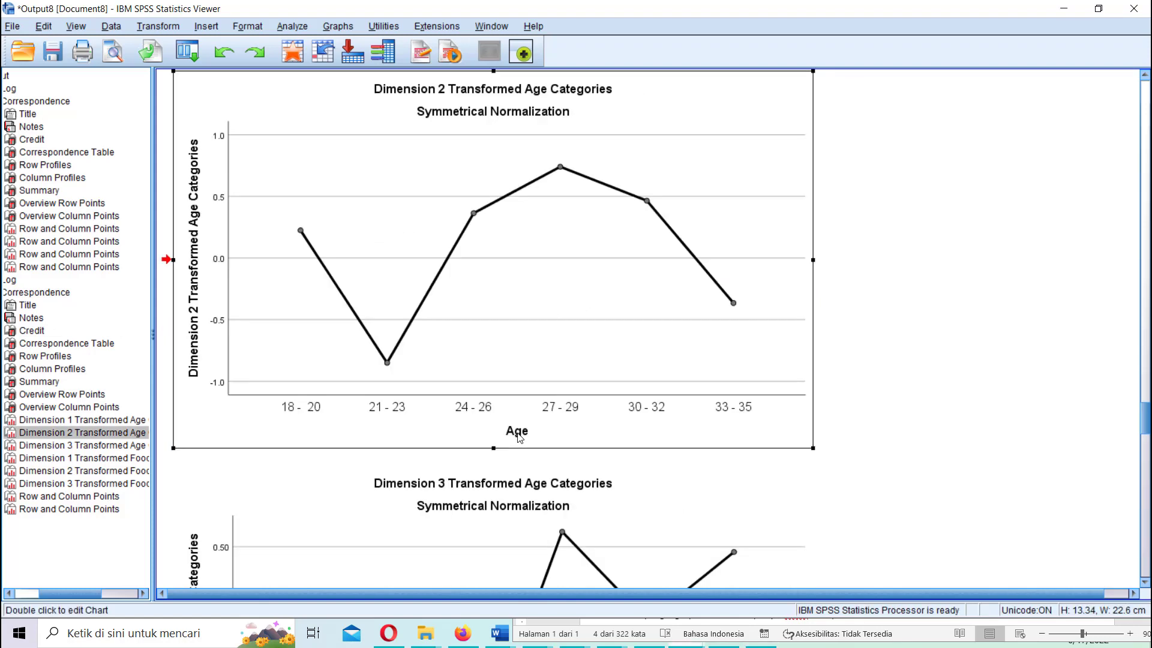
click(549, 342)
double_click(549, 342)
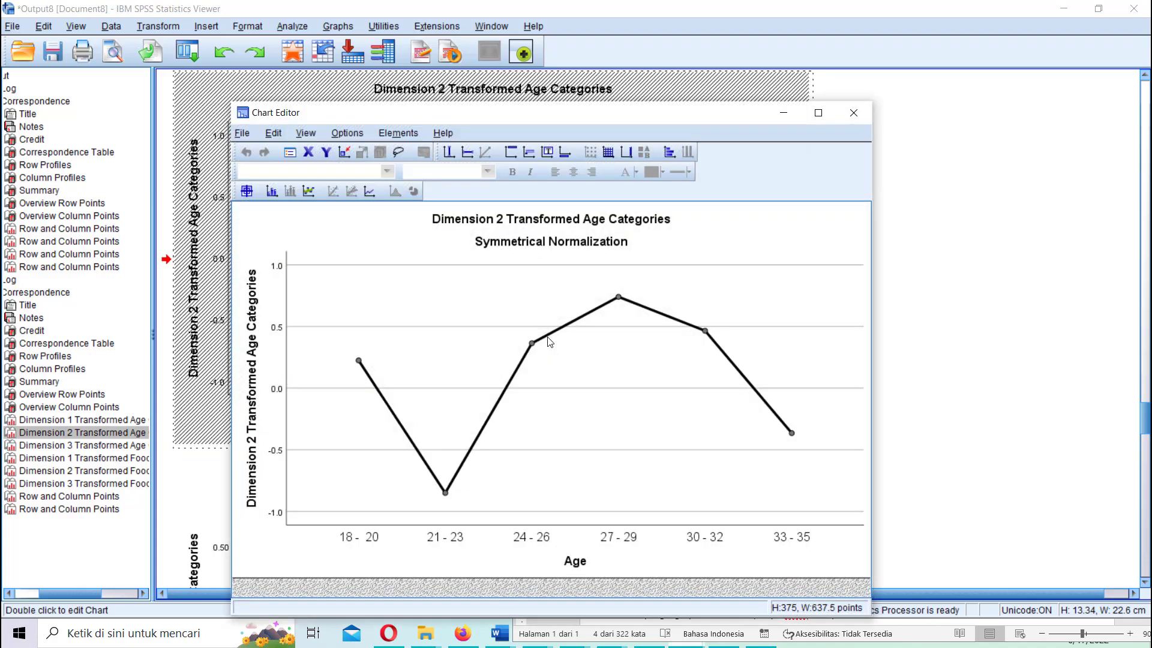
click(398, 132)
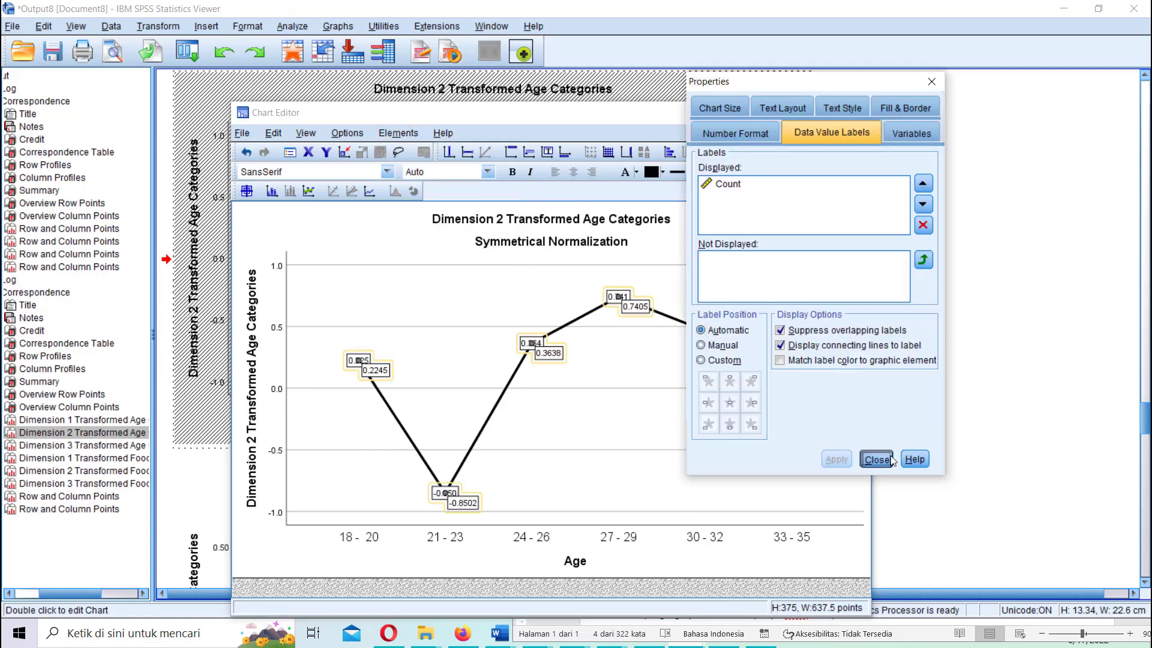
click(877, 460)
key(alt+F4)
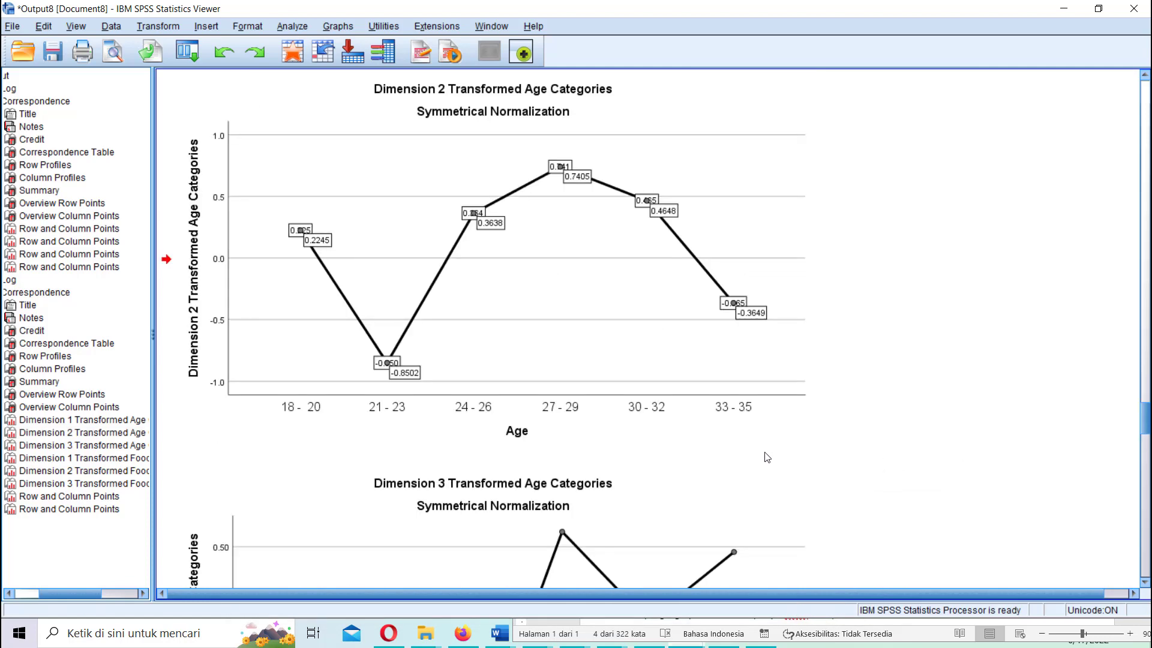
Step: Show data labels on the Dimension 3 Transformed Age Categories line plot and return to the output
scroll(720, 458, down, 3)
scroll(656, 458, down, 5)
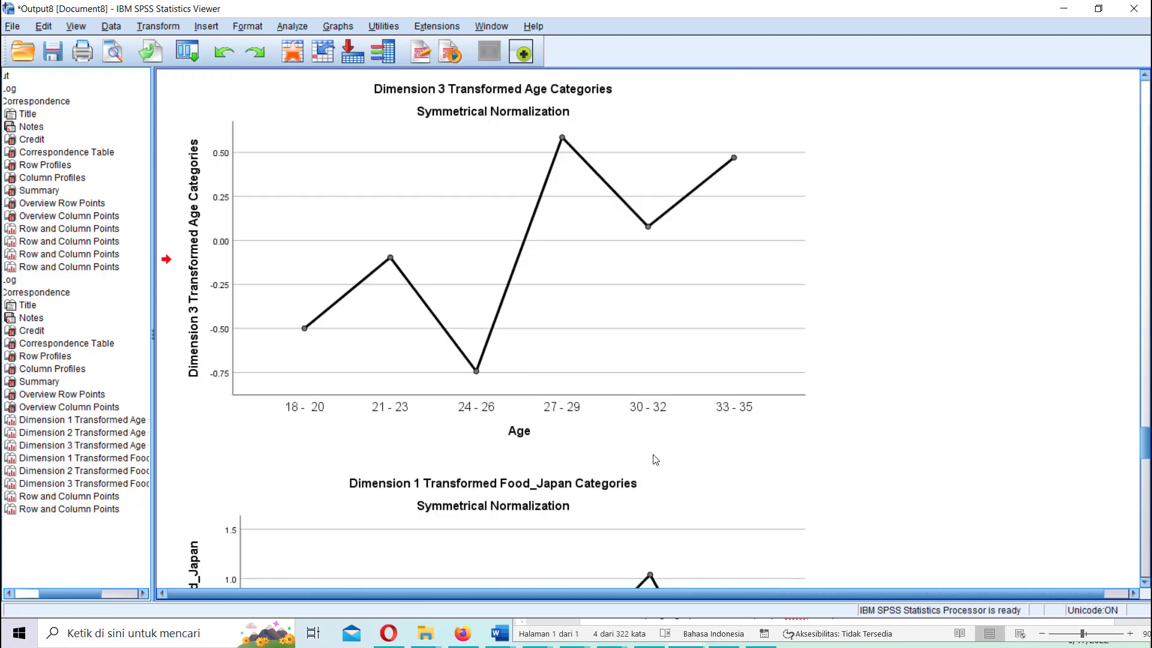
click(617, 305)
double_click(617, 305)
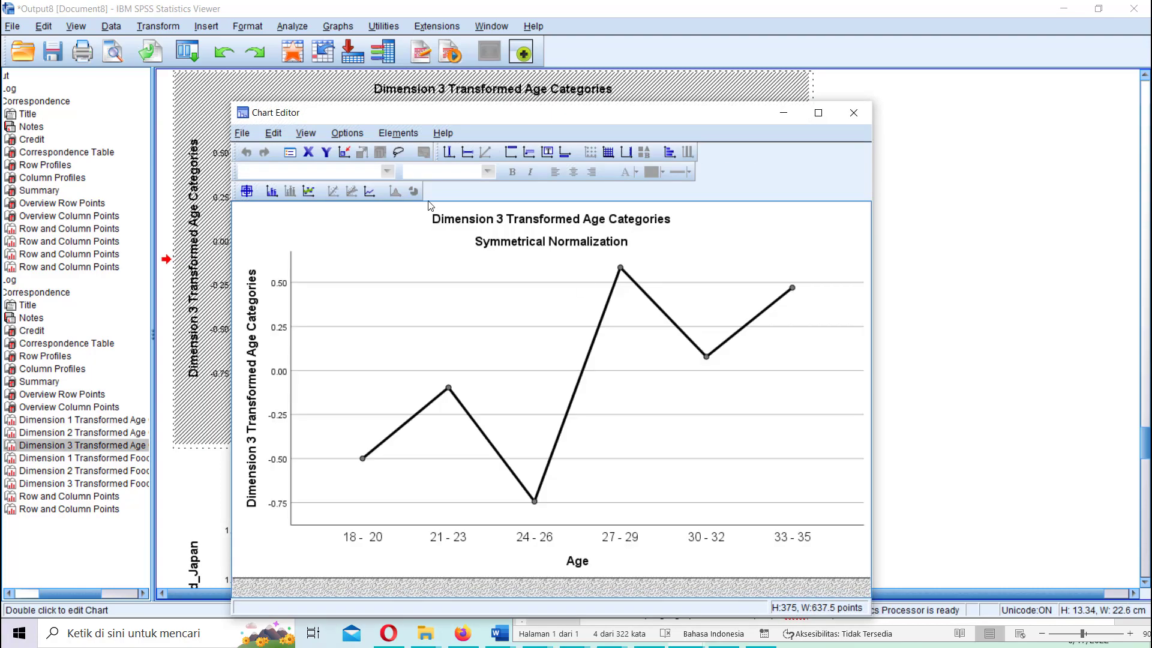
click(410, 132)
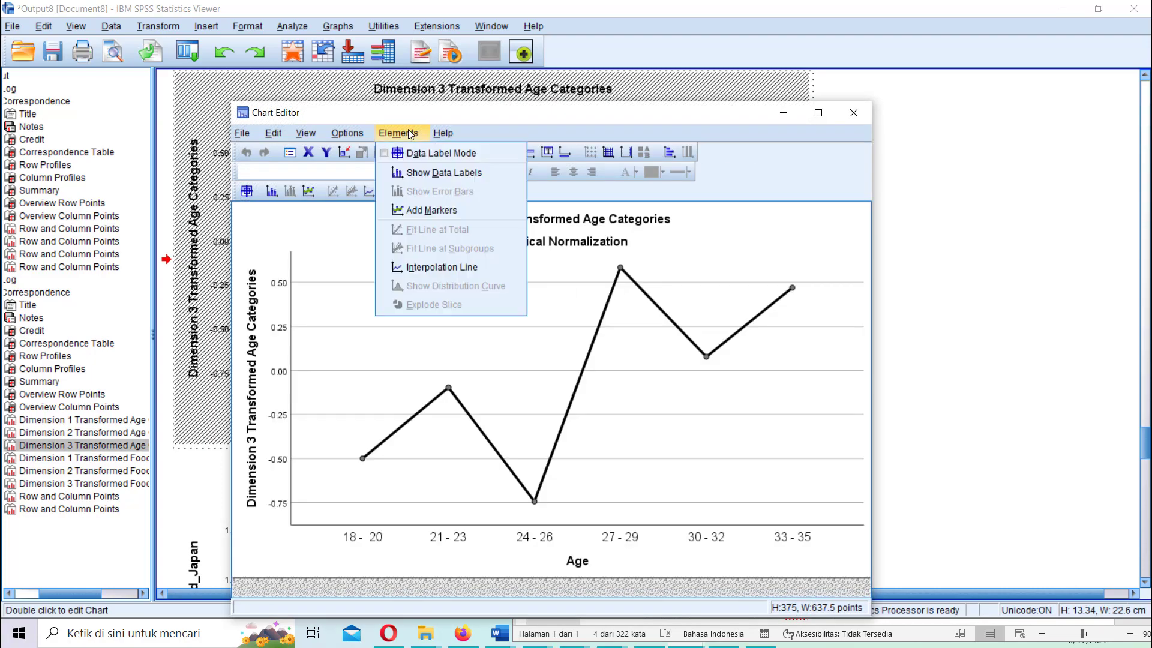
click(435, 174)
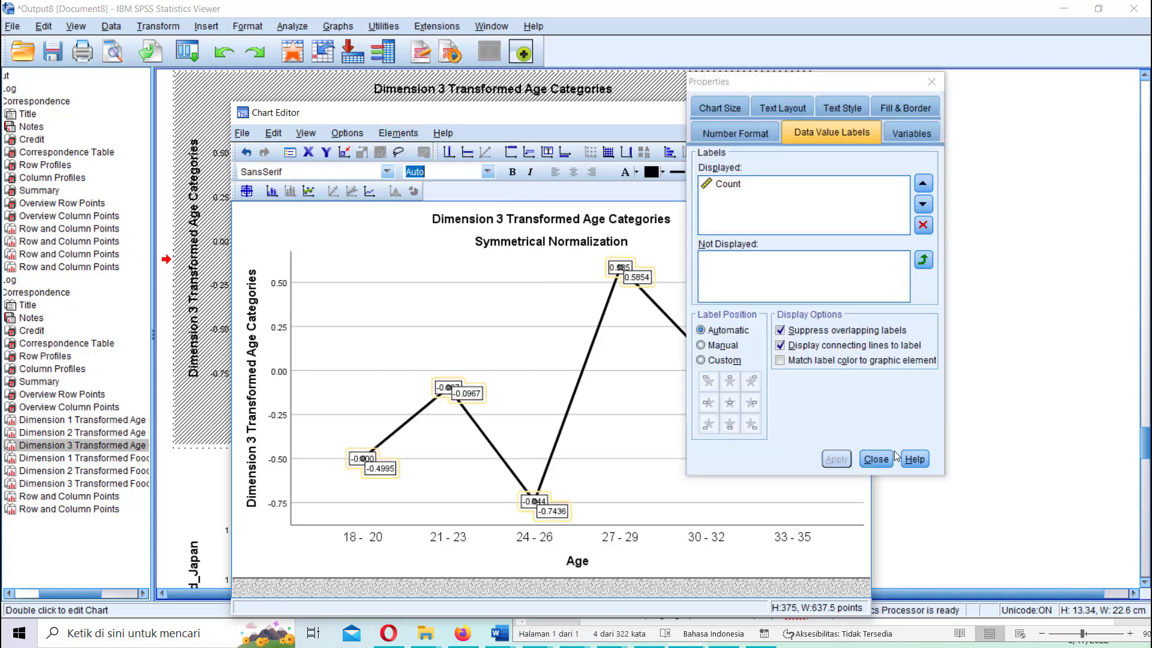
click(887, 457)
click(978, 395)
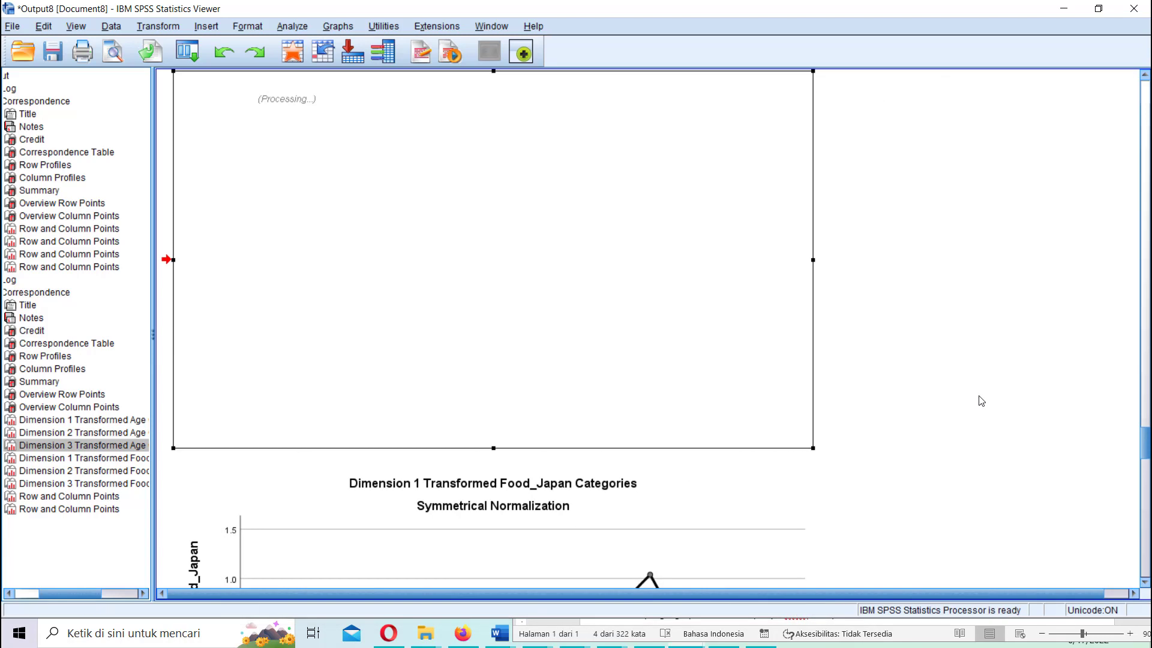
Step: Show data labels on the Dimension 1 Transformed Food_Japan Categories line plot and return to the output
scroll(952, 400, down, 3)
scroll(954, 405, up, 6)
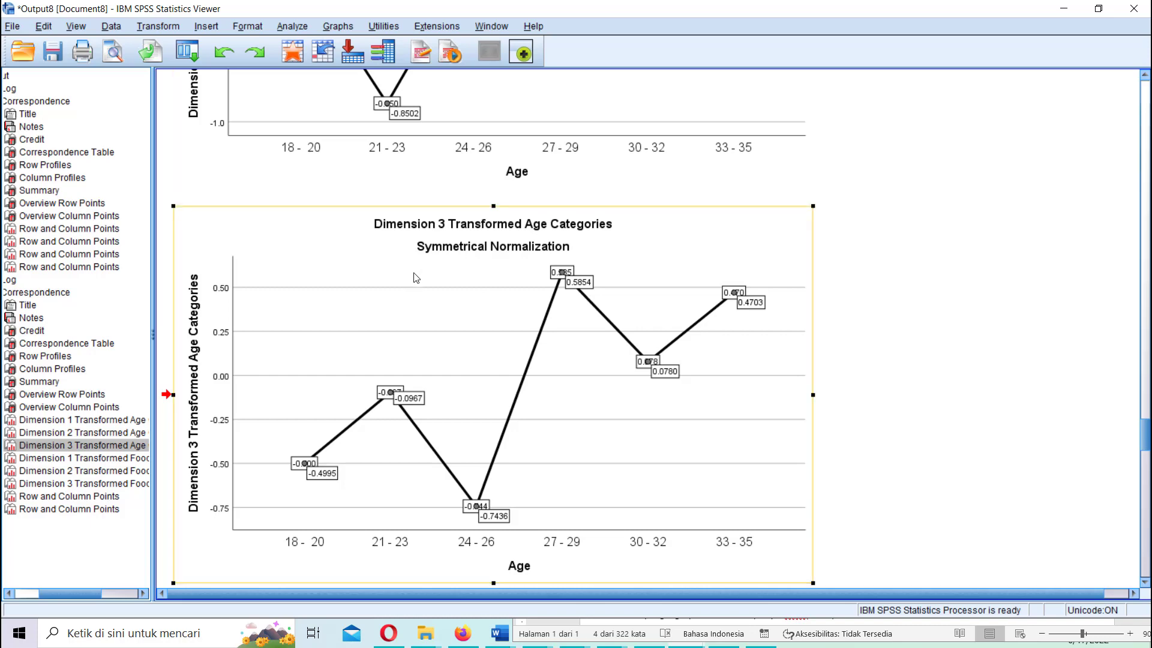
scroll(436, 363, down, 6)
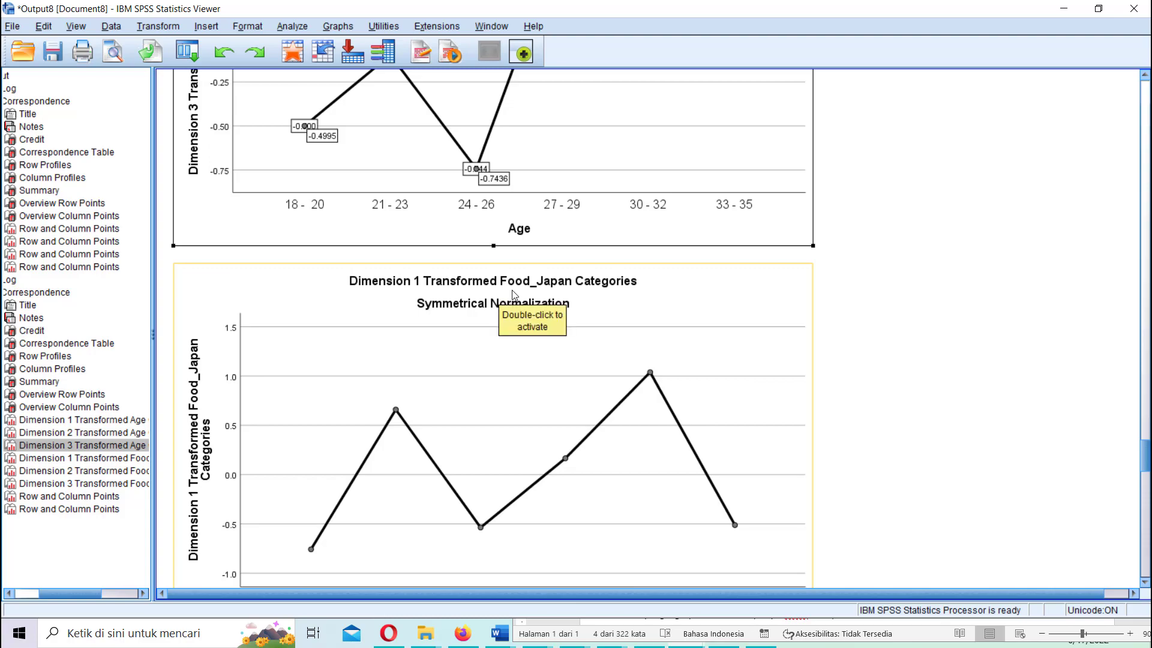
scroll(568, 357, down, 1)
click(543, 370)
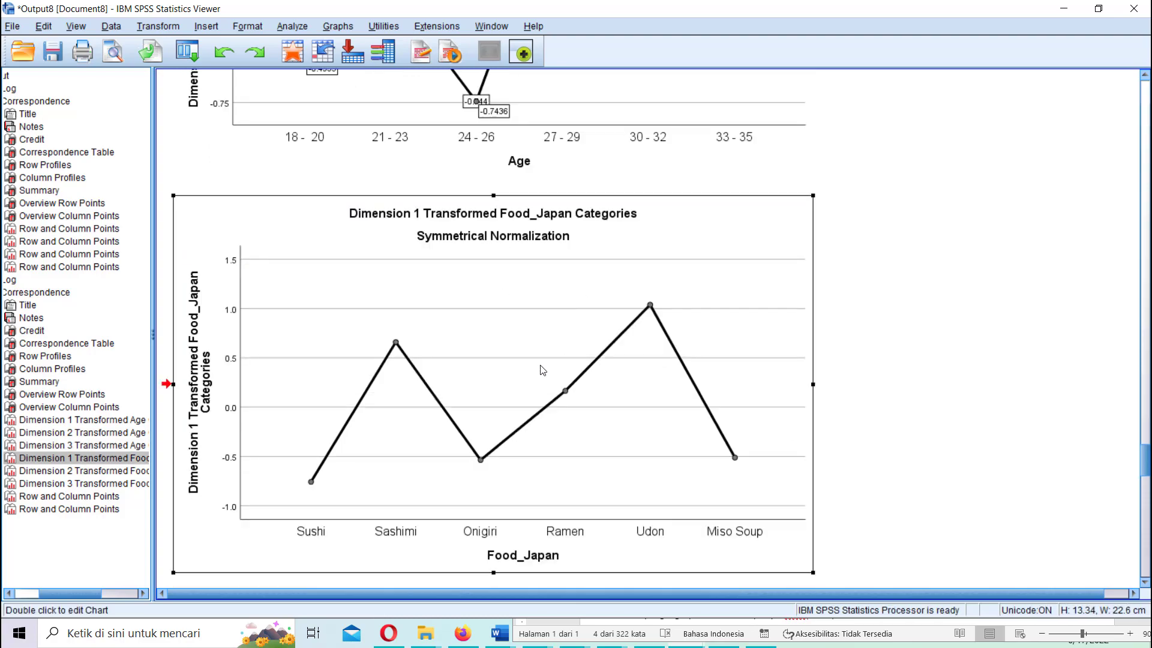
double_click(542, 370)
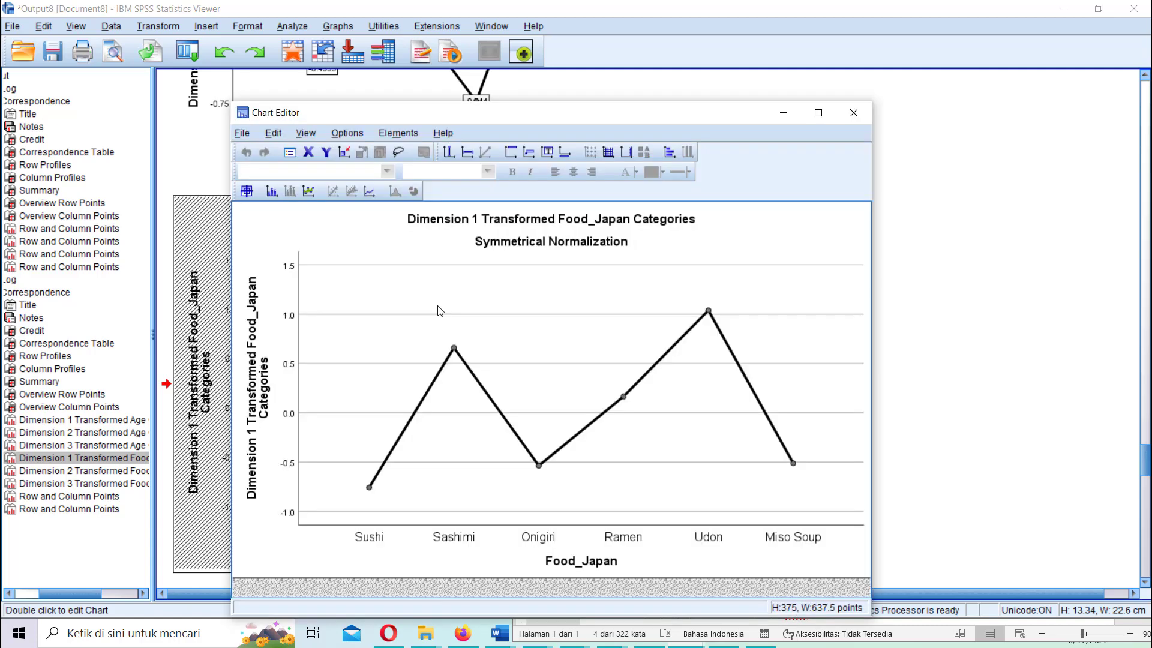
click(411, 134)
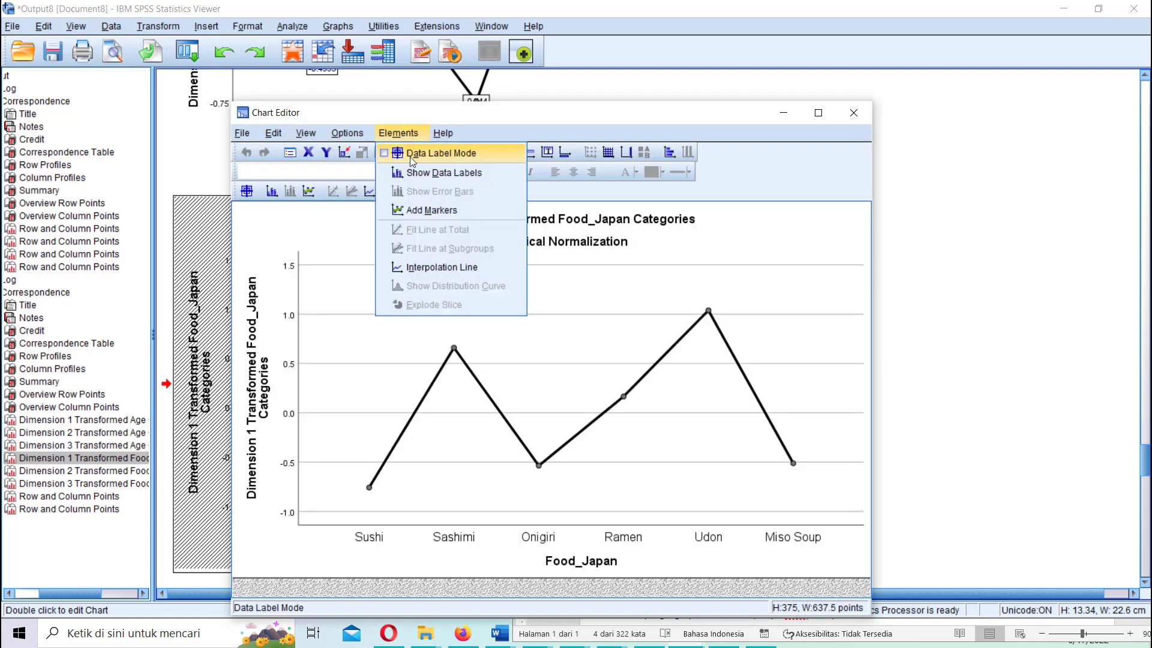
click(411, 173)
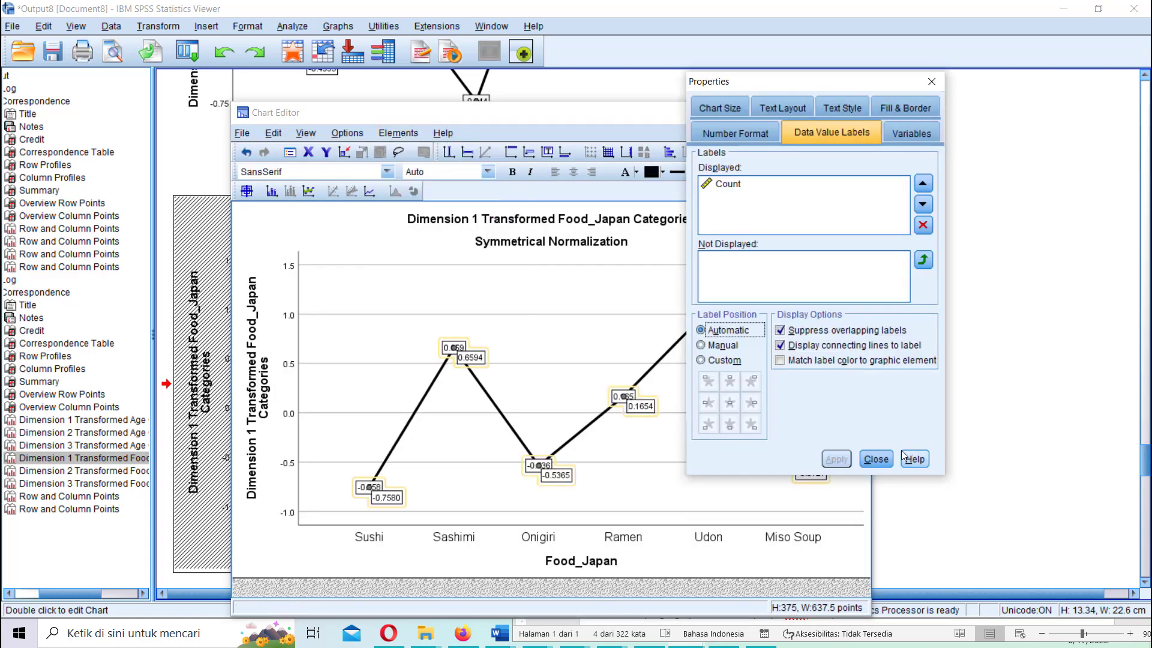
click(876, 459)
key(alt+F4)
Step: Show data labels on the Dimension 2 Transformed Food_Japan Categories line plot and return to the output
scroll(928, 496, down, 6)
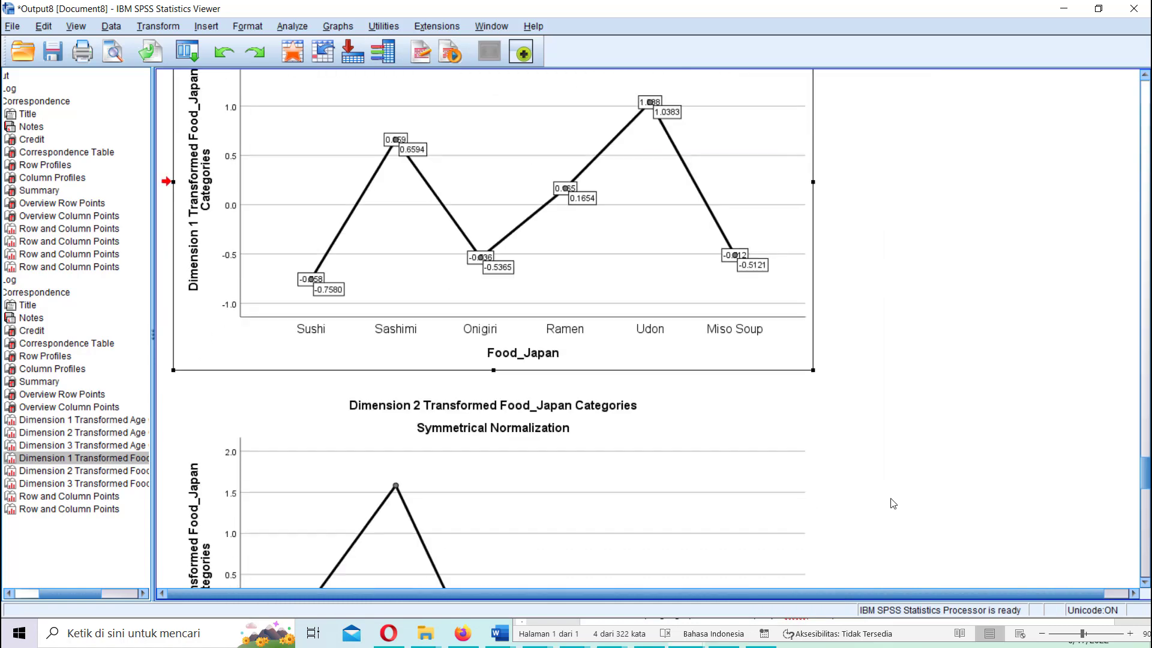
click(682, 418)
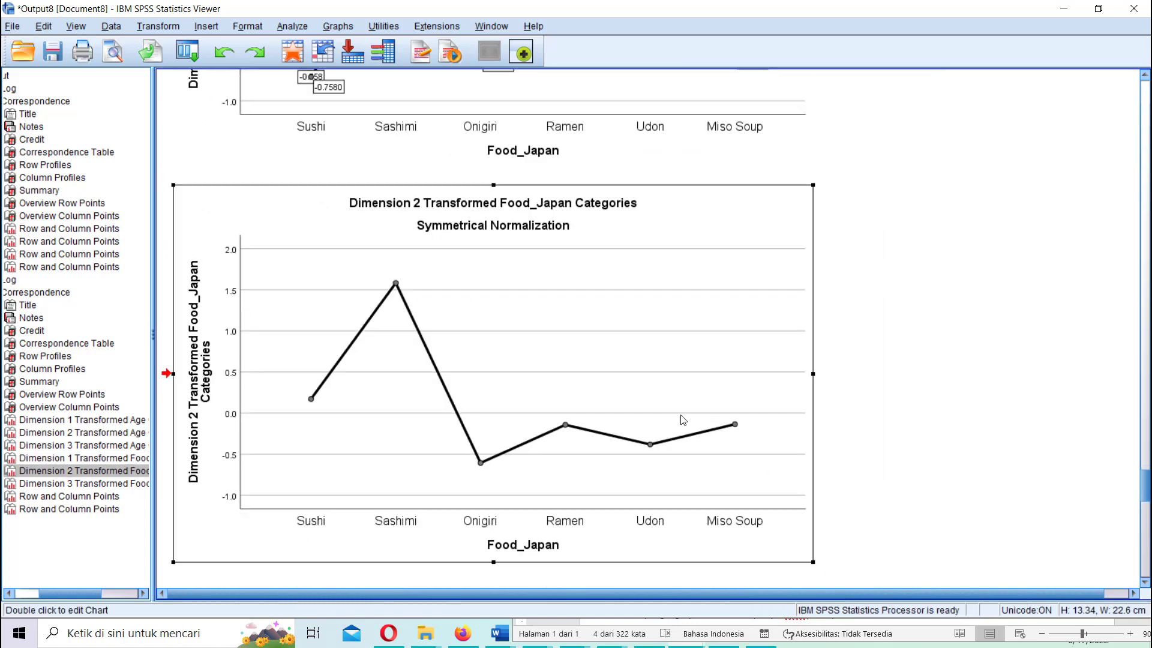
double_click(611, 370)
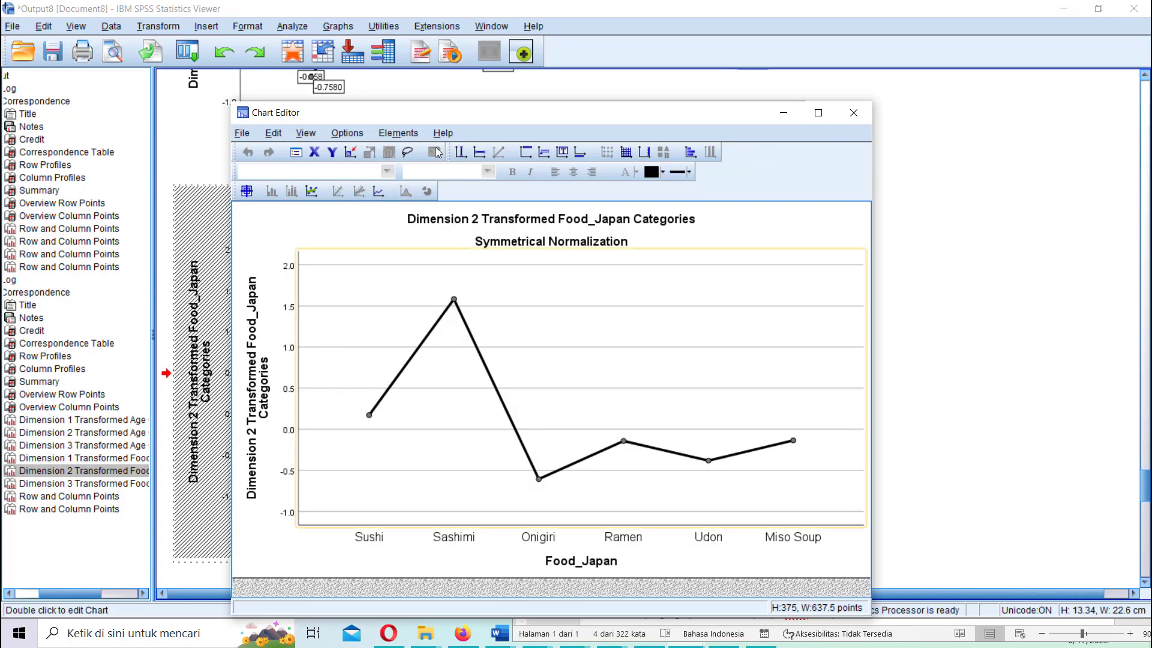
click(398, 133)
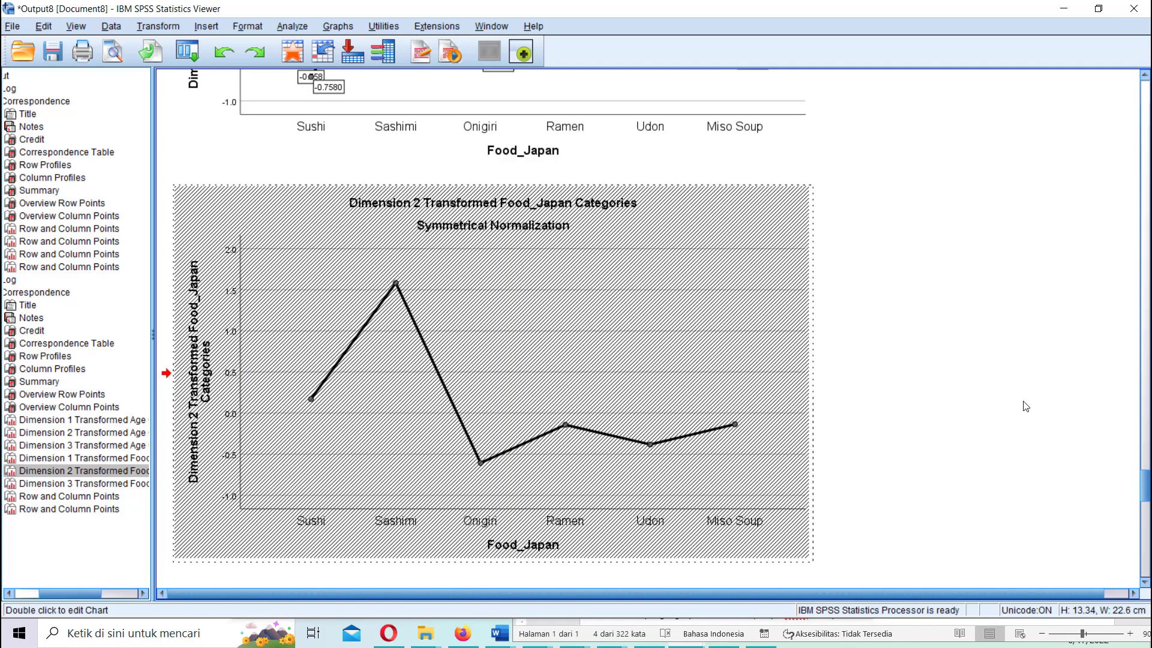
click(527, 249)
double_click(502, 250)
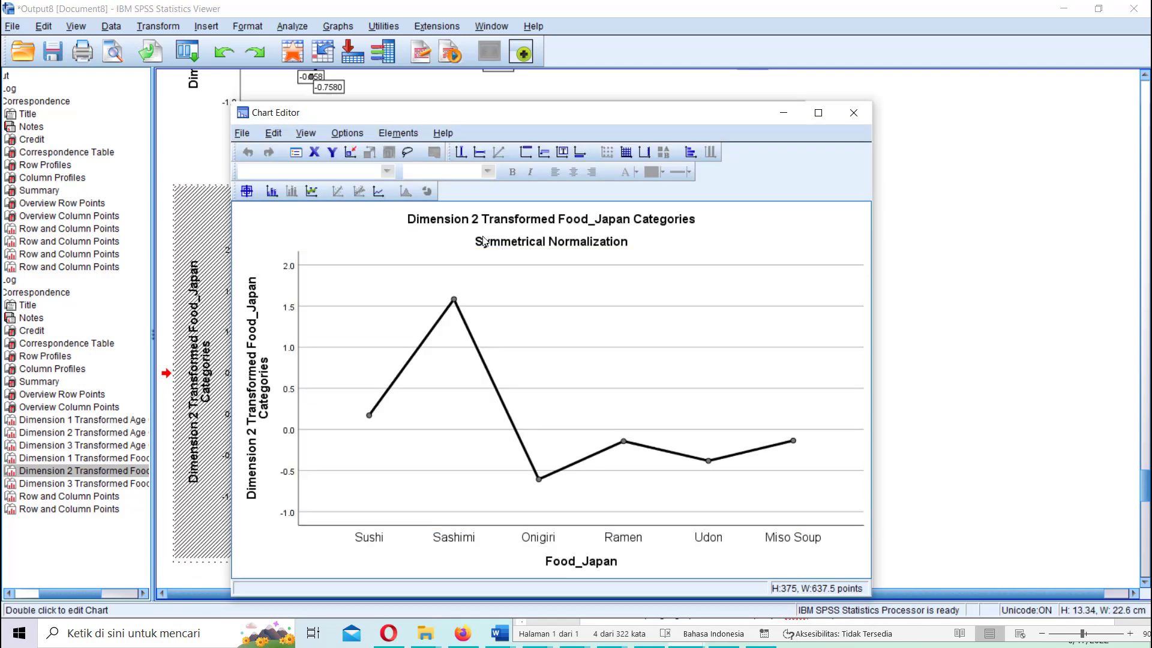
click(398, 133)
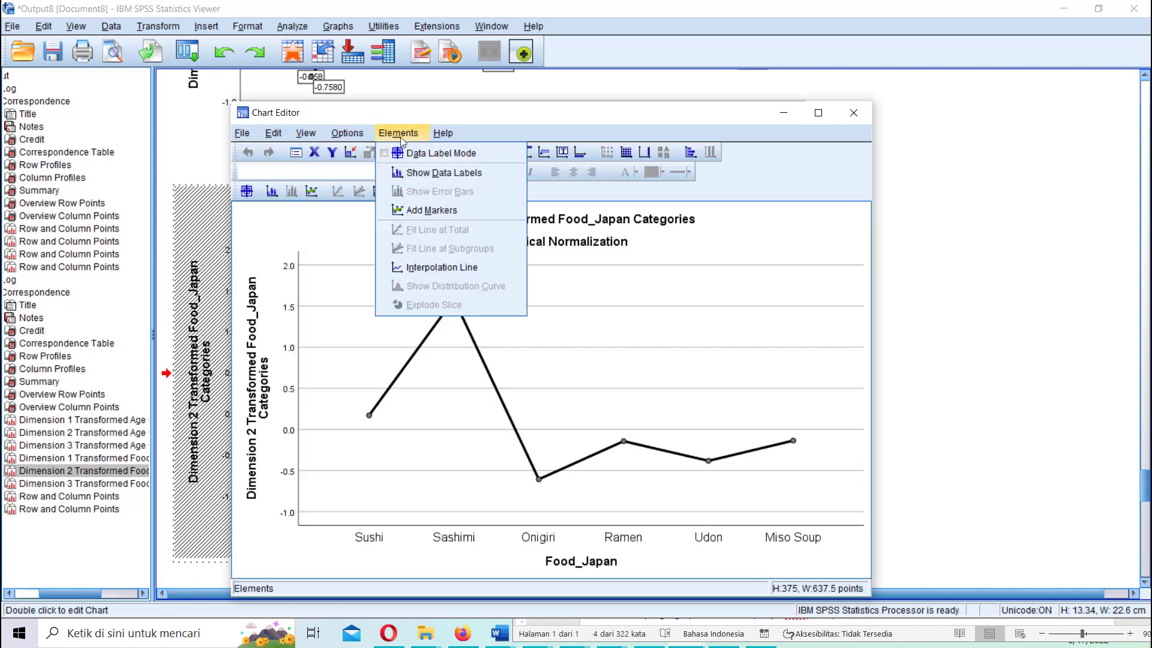
click(404, 171)
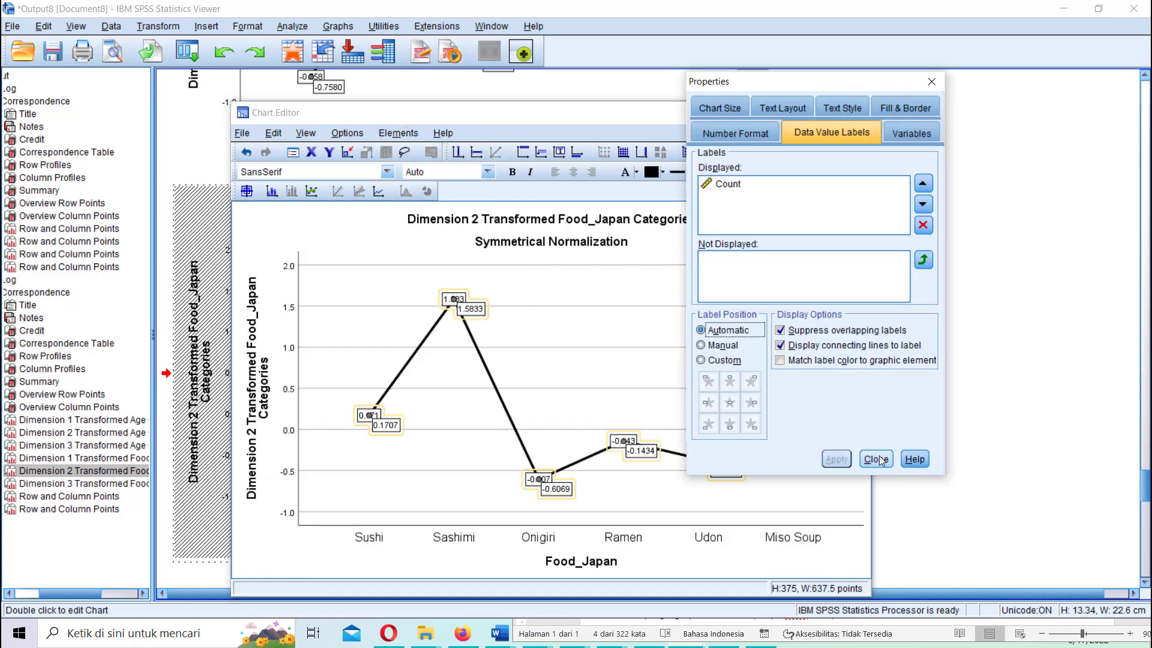
click(875, 459)
key(alt+F4)
scroll(766, 496, down, 10)
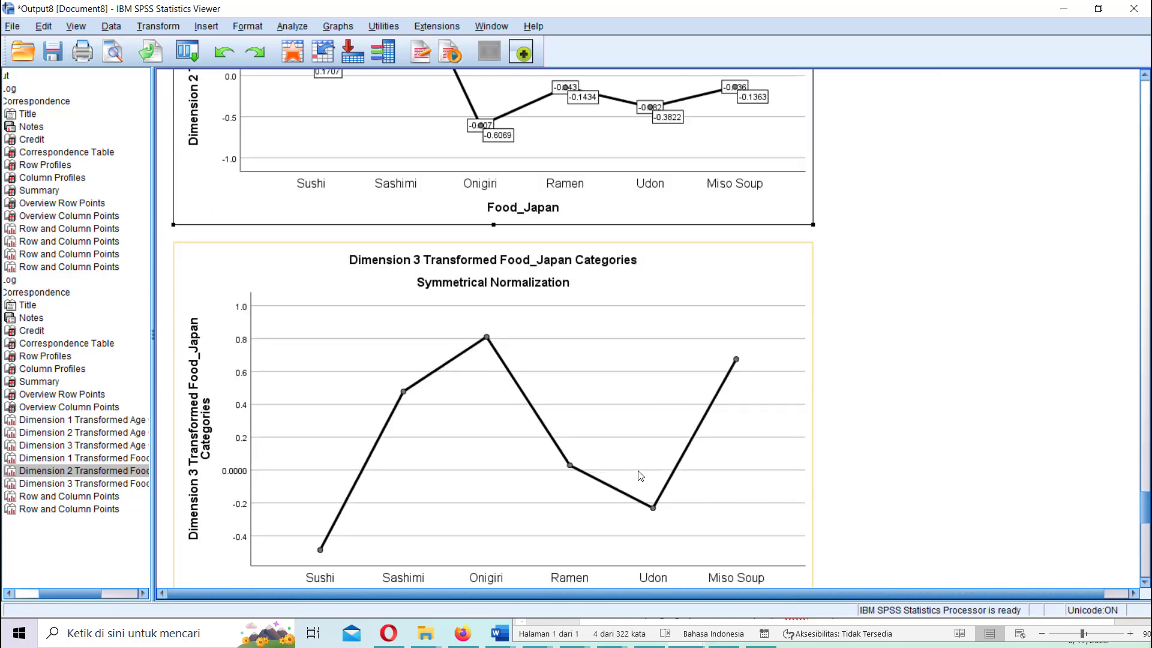
key(Down)
key(Down)
scroll(924, 454, up, 3)
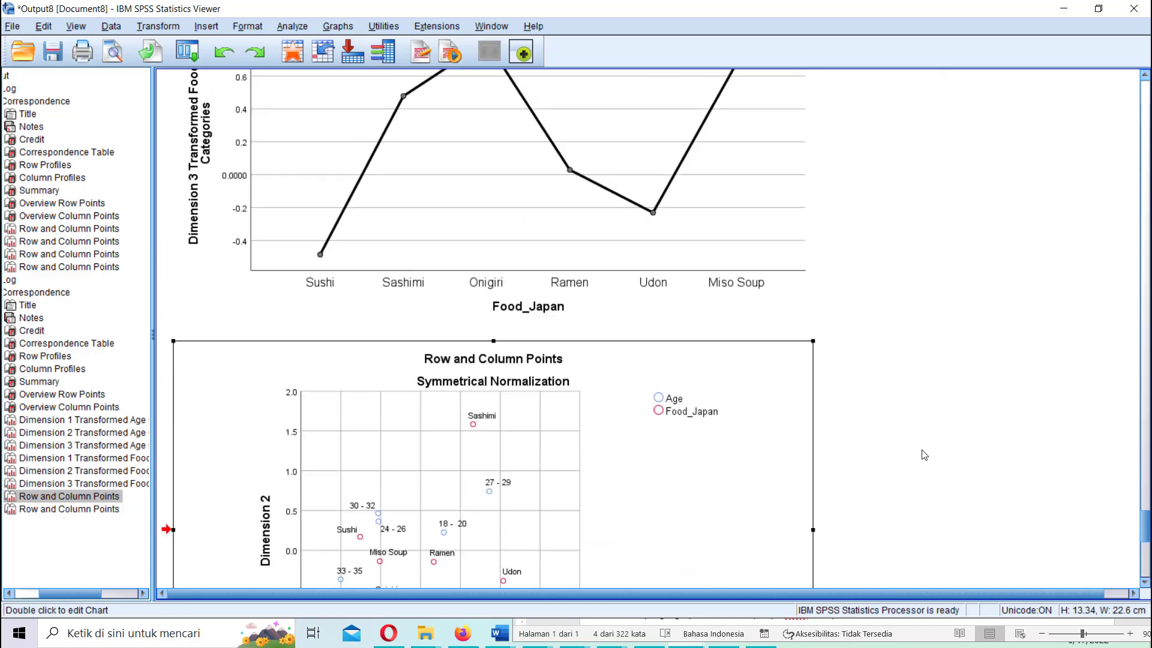
scroll(712, 429, up, 5)
scroll(566, 367, down, 3)
double_click(567, 367)
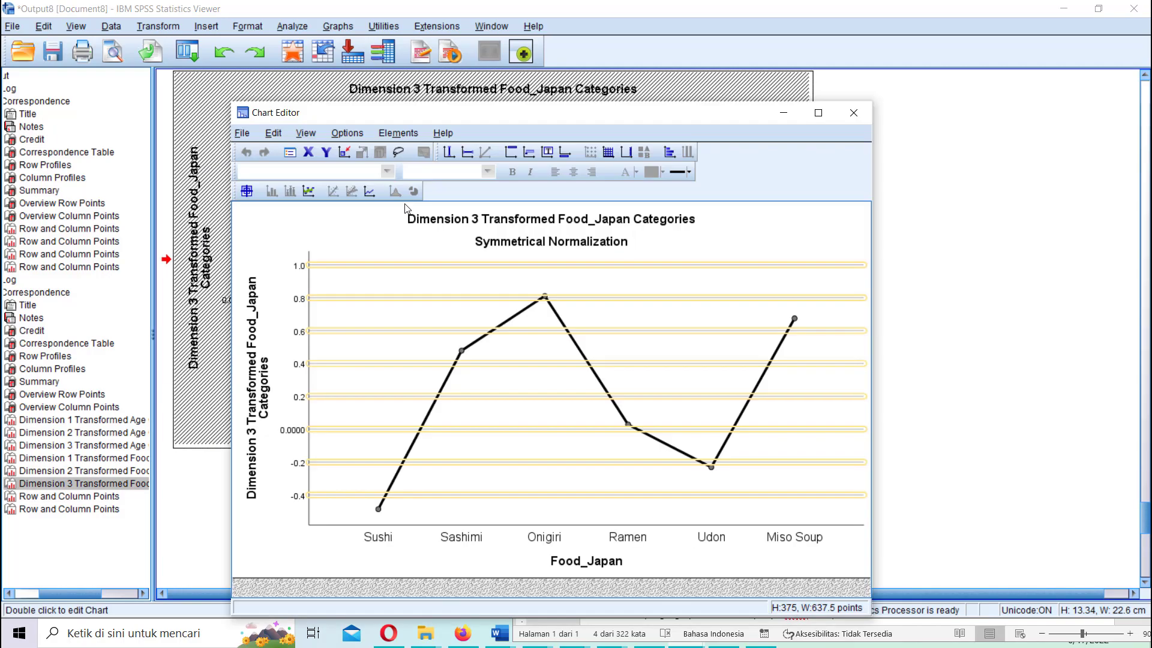
click(395, 132)
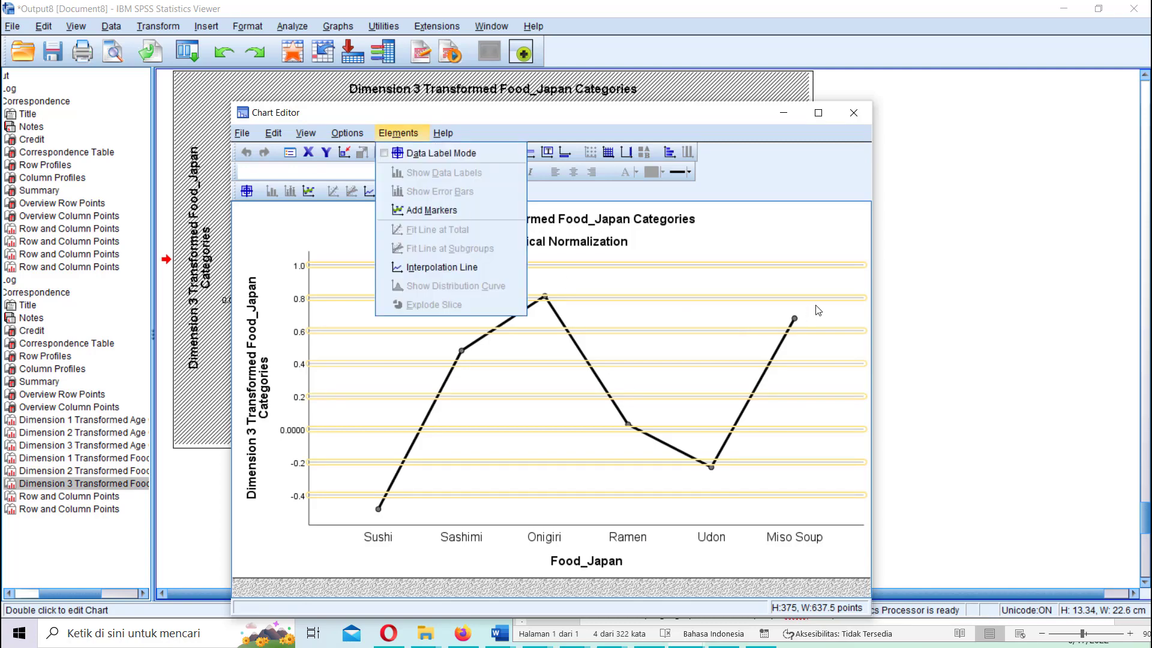
click(852, 249)
click(959, 268)
Step: Show data labels on the Dimension 3 Transformed Food_Japan Categories line plot and return to the output
click(538, 203)
double_click(462, 182)
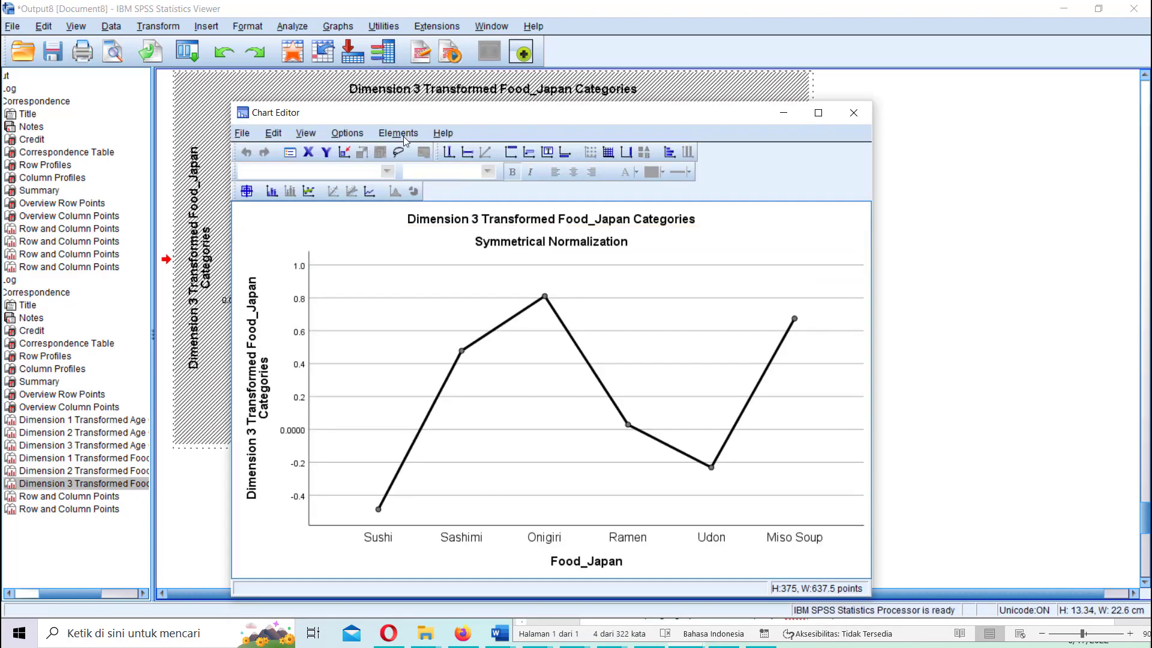
click(403, 135)
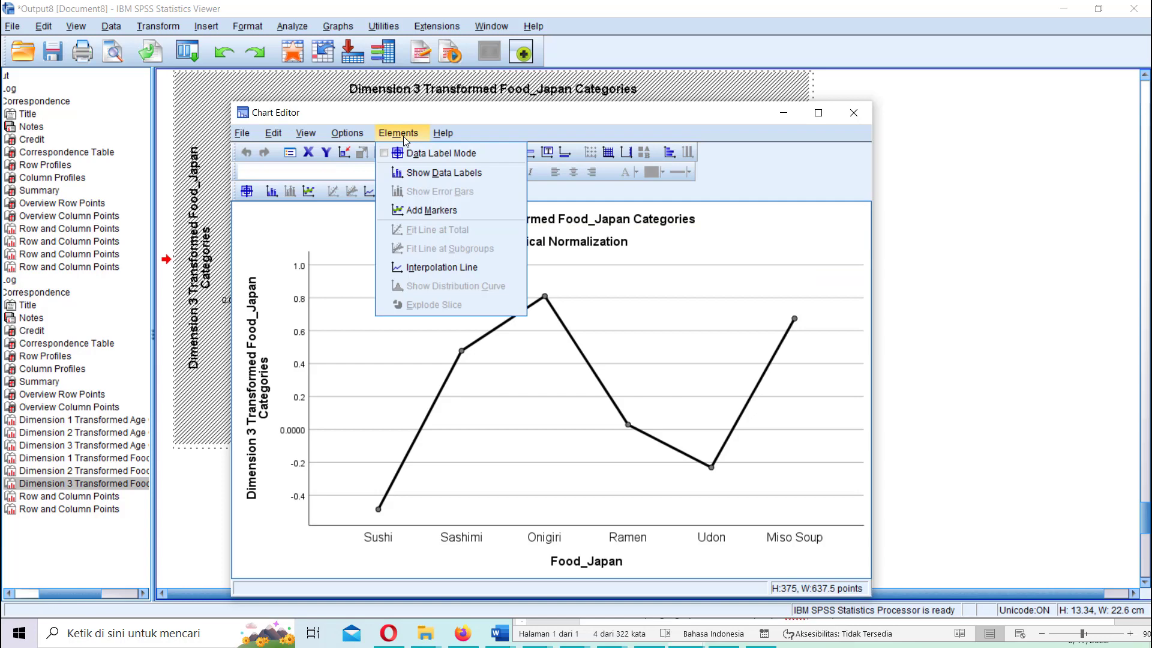
click(410, 172)
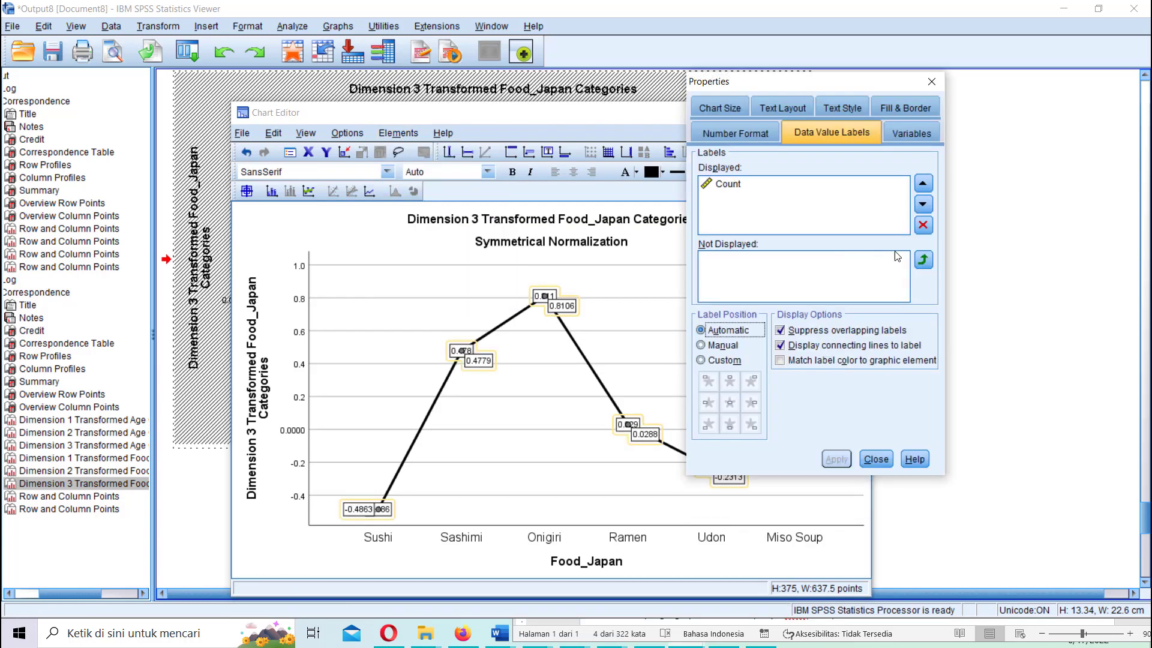
click(877, 458)
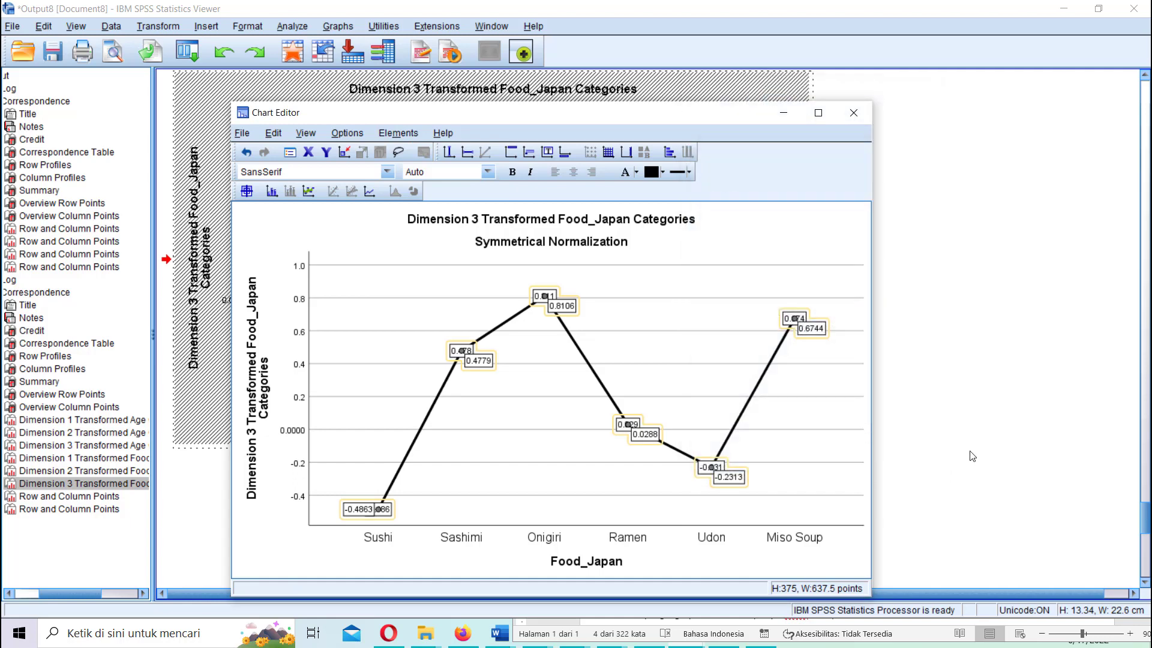
click(973, 456)
Step: Examine the Row and Column Points plot of Dimension 1 against Dimension 2 for Age and Food_Japan
scroll(894, 487, down, 2)
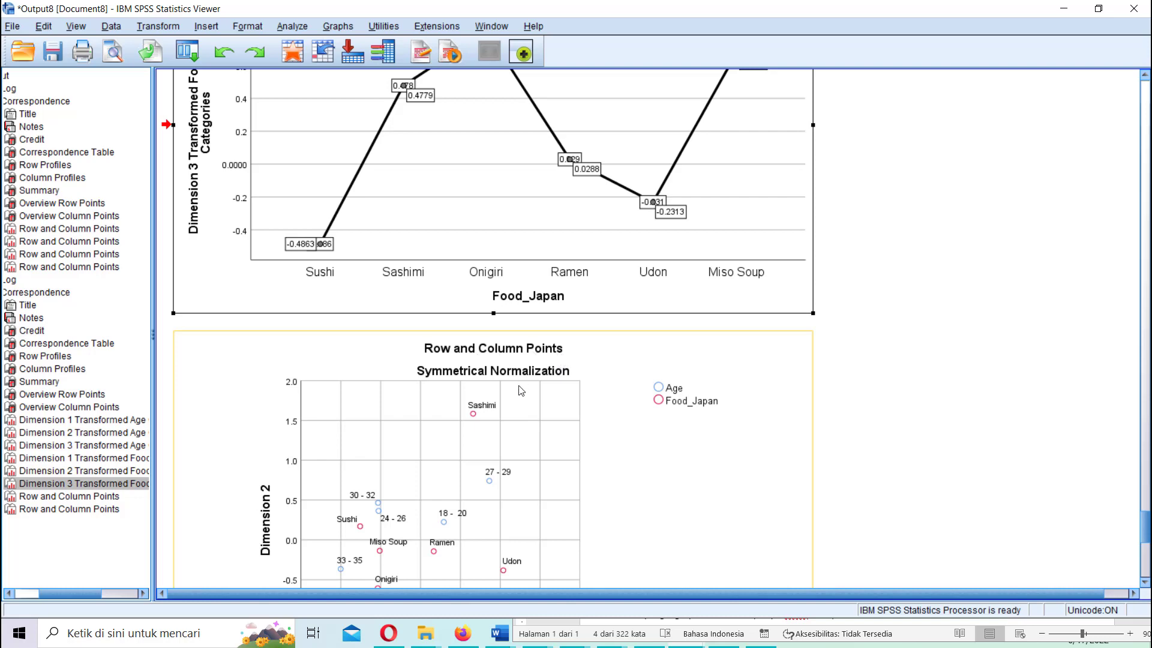
scroll(521, 391, down, 2)
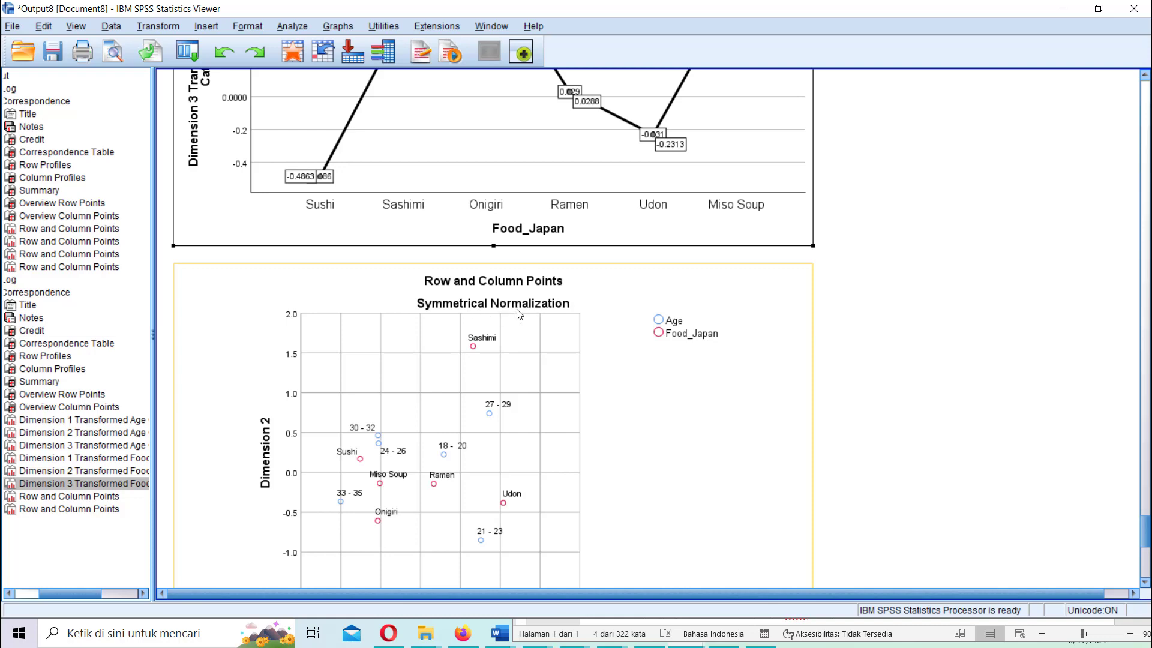
scroll(506, 375, down, 2)
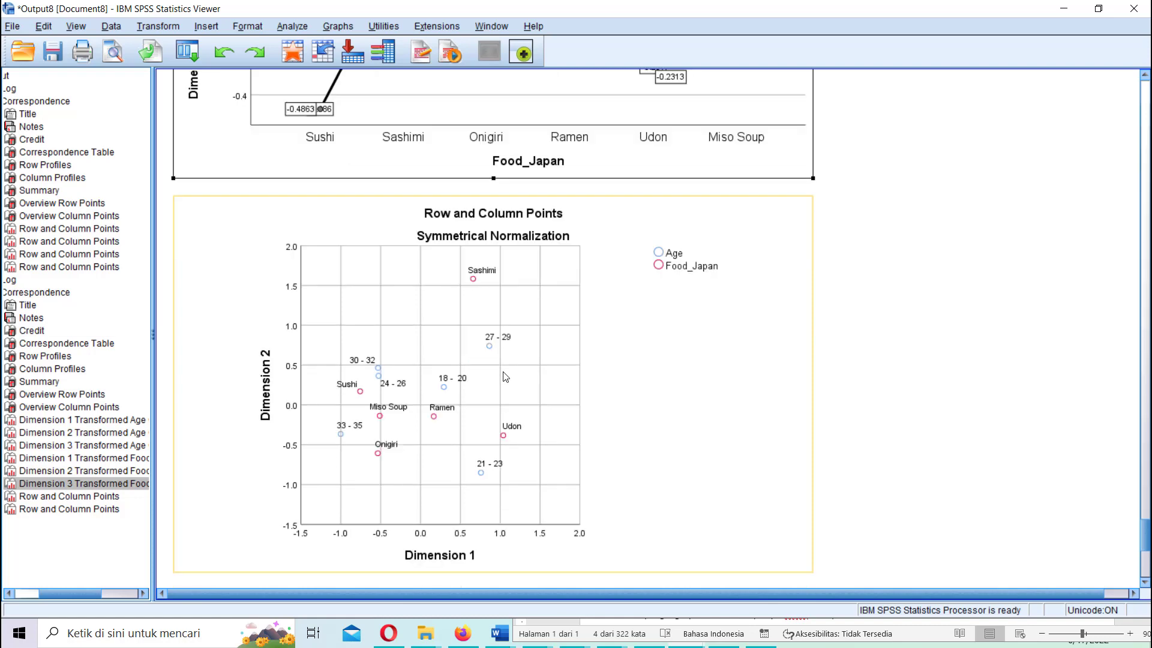